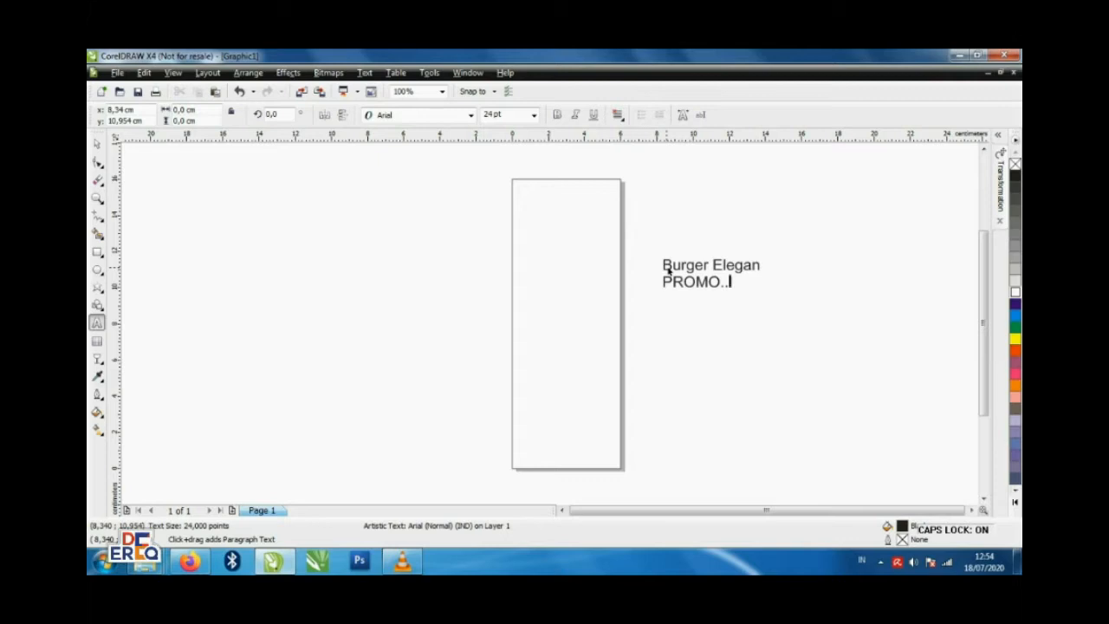
- Complete the artistic text beside the page with the lines "PROMO...", "BELI 2 GRATIS 1" and "Enaknya paling Super"
{"action": "type", "text": "."}
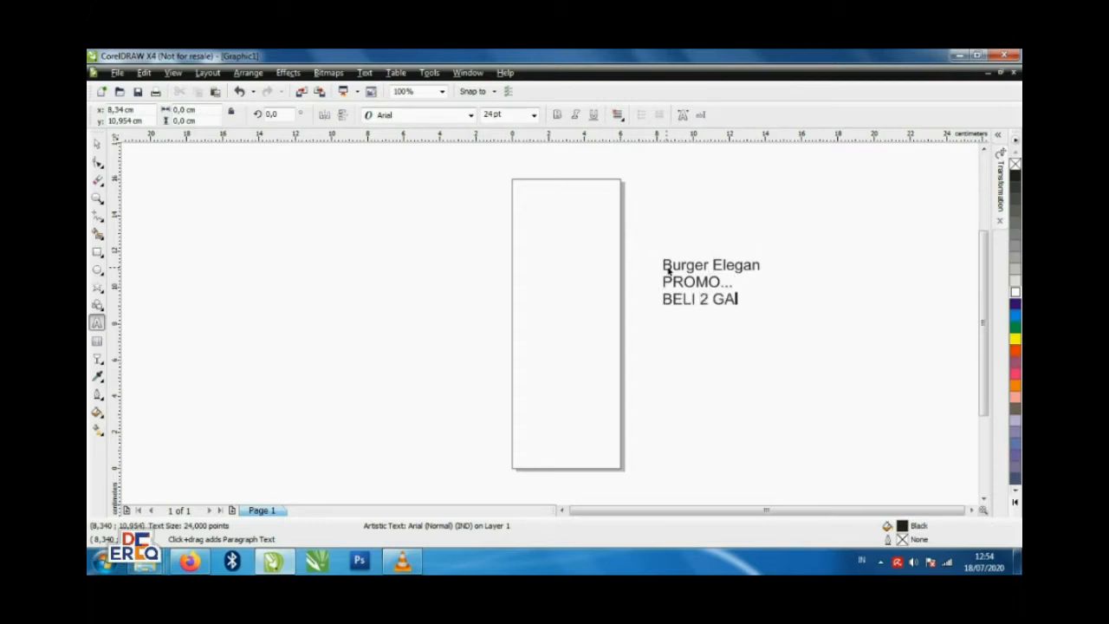
{"action": "key", "text": "BackSpace"}
{"action": "type", "text": "RATIS 1"}
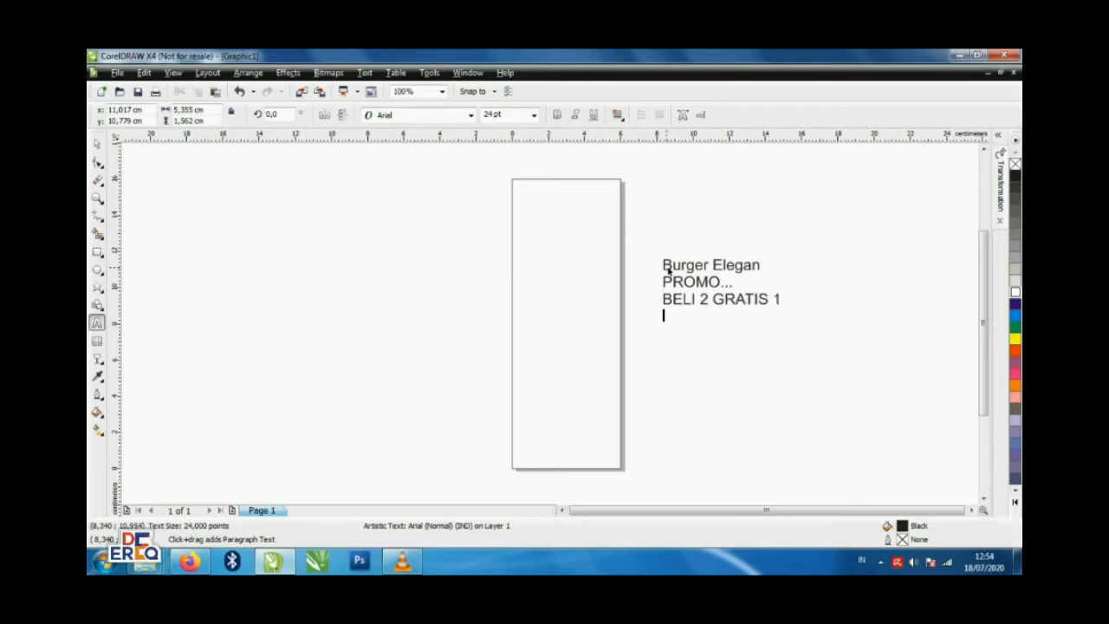
{"action": "key", "text": "Caps_Lock"}
{"action": "type", "text": "Enakn"}
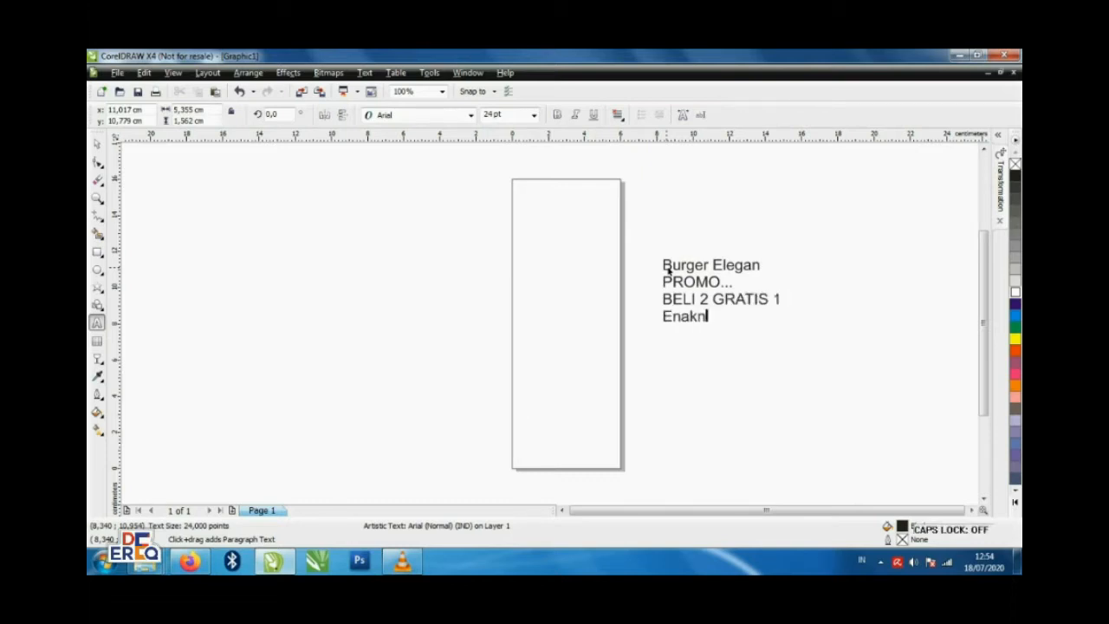
{"action": "type", "text": "ya paling Super"}
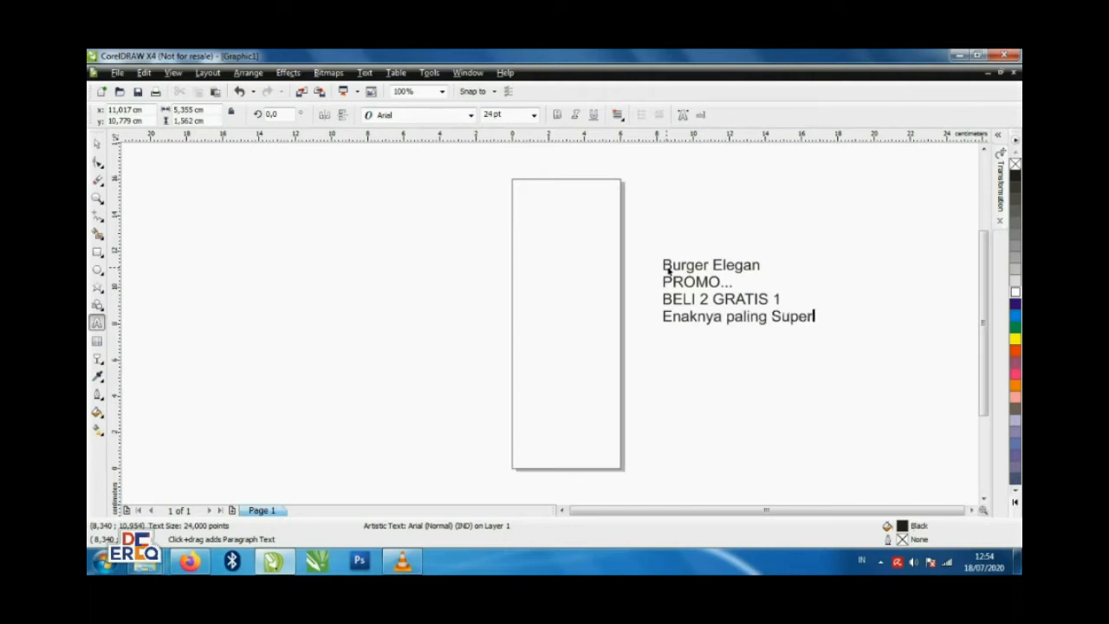
{"action": "left_click", "coordinate": [97, 144]}
{"action": "left_click", "coordinate": [193, 195]}
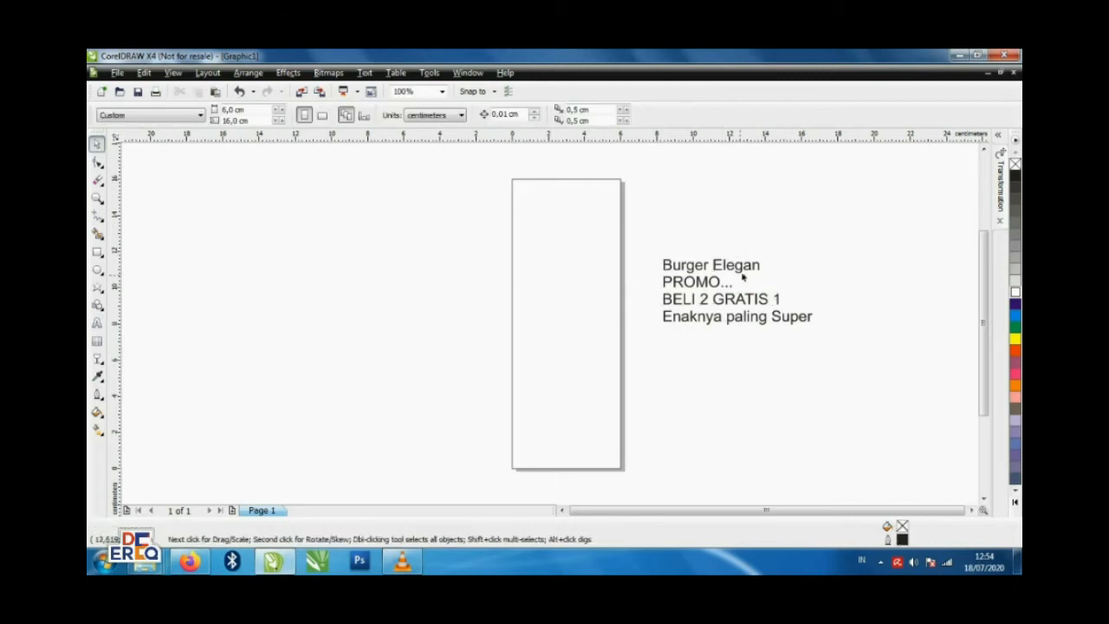
- Bring the burger photo from the file folder onto the drawing area beside the blank page
{"action": "left_click", "coordinate": [742, 276]}
{"action": "left_click", "coordinate": [733, 218]}
{"action": "left_click", "coordinate": [542, 246]}
{"action": "left_click", "coordinate": [270, 311]}
{"action": "left_click", "coordinate": [144, 561]}
{"action": "left_click_drag", "start_coordinate": [241, 177], "coordinate": [240, 250]}
{"action": "left_click", "coordinate": [446, 230]}
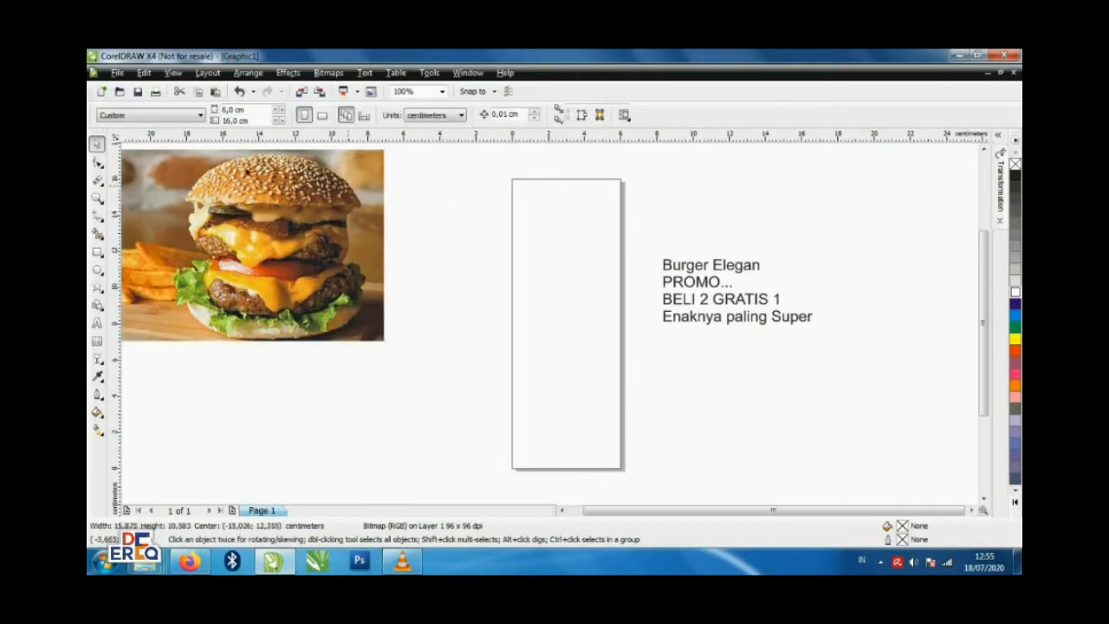
- Draw a square about 8.5 cm wide, centred on the page's upper-left corner and rotated 45° into a diamond
{"action": "left_click", "coordinate": [99, 251]}
{"action": "mouse_move", "coordinate": [432, 162]}
{"action": "left_mouse_down"}
{"action": "mouse_move", "coordinate": [604, 326]}
{"action": "mouse_move", "coordinate": [585, 313]}
{"action": "left_mouse_up"}
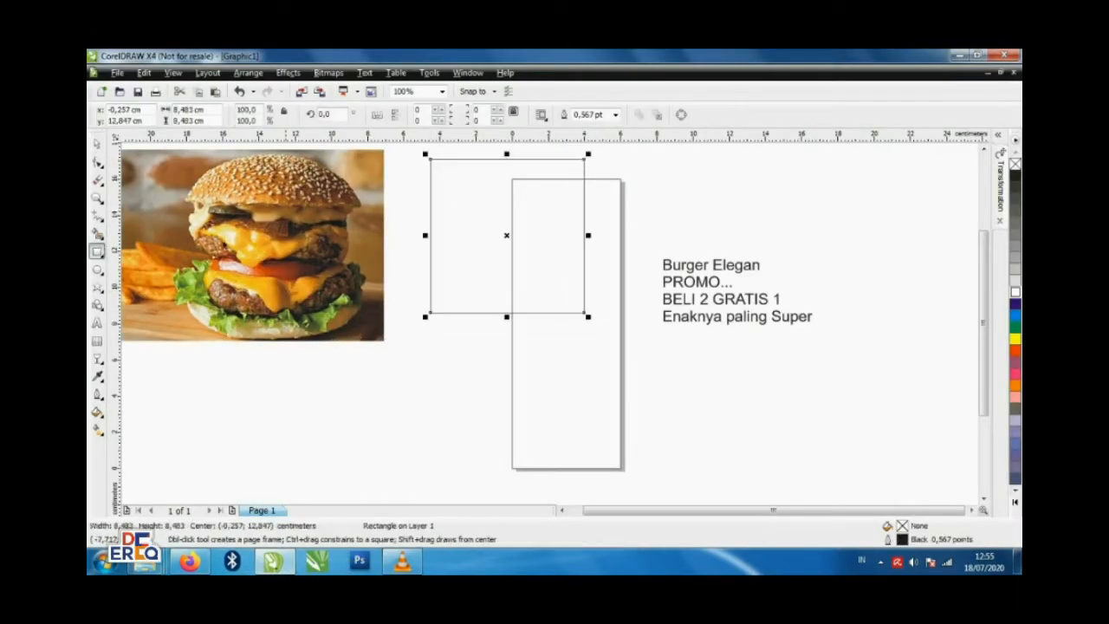
{"action": "left_click", "coordinate": [97, 144]}
{"action": "mouse_move", "coordinate": [504, 221]}
{"action": "left_mouse_down"}
{"action": "mouse_move", "coordinate": [474, 203]}
{"action": "mouse_move", "coordinate": [515, 179]}
{"action": "left_mouse_up"}
{"action": "left_click", "coordinate": [515, 178]}
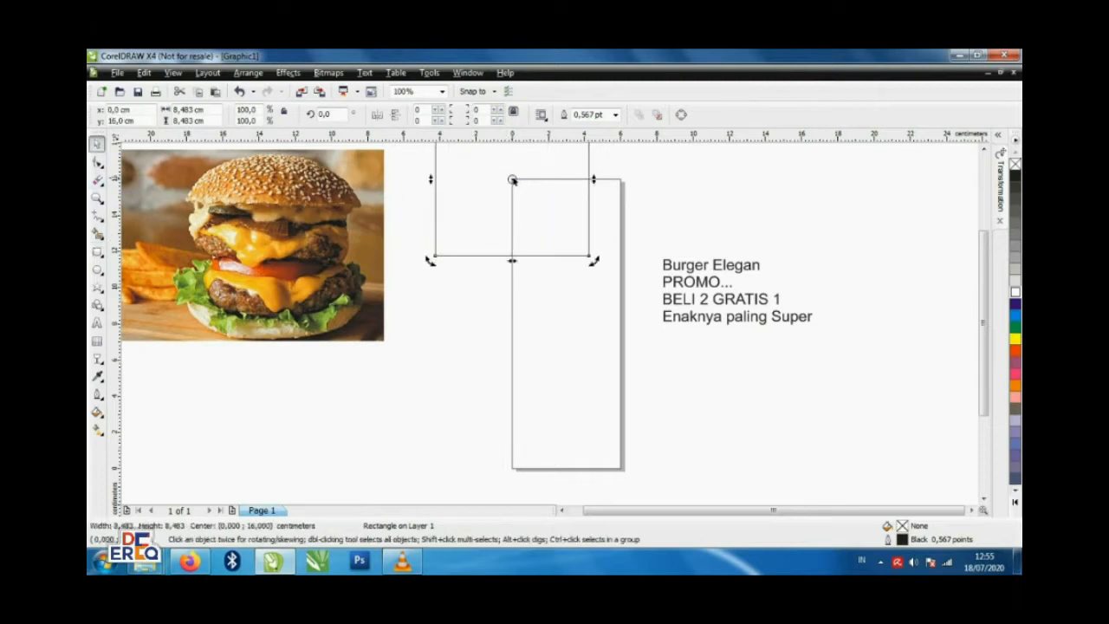
{"action": "left_click_drag", "start_coordinate": [597, 257], "coordinate": [620, 180]}
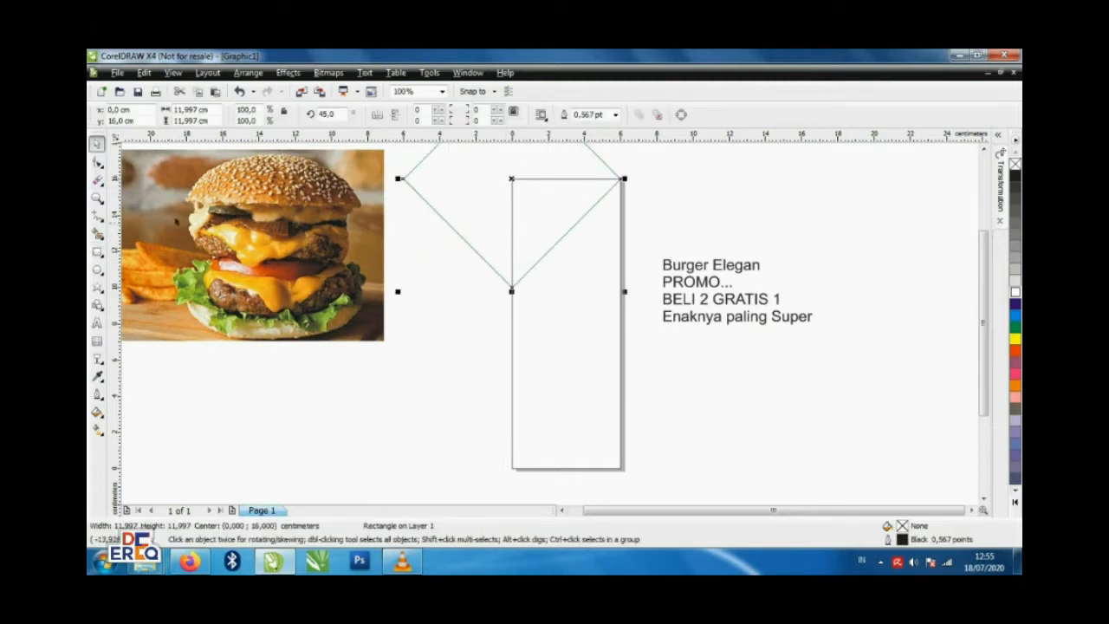
- Round the diamond's corners to 25 and fit it over the page's upper part at about 10.4 cm wide
{"action": "left_click", "coordinate": [98, 163]}
{"action": "left_click_drag", "start_coordinate": [512, 288], "coordinate": [498, 274]}
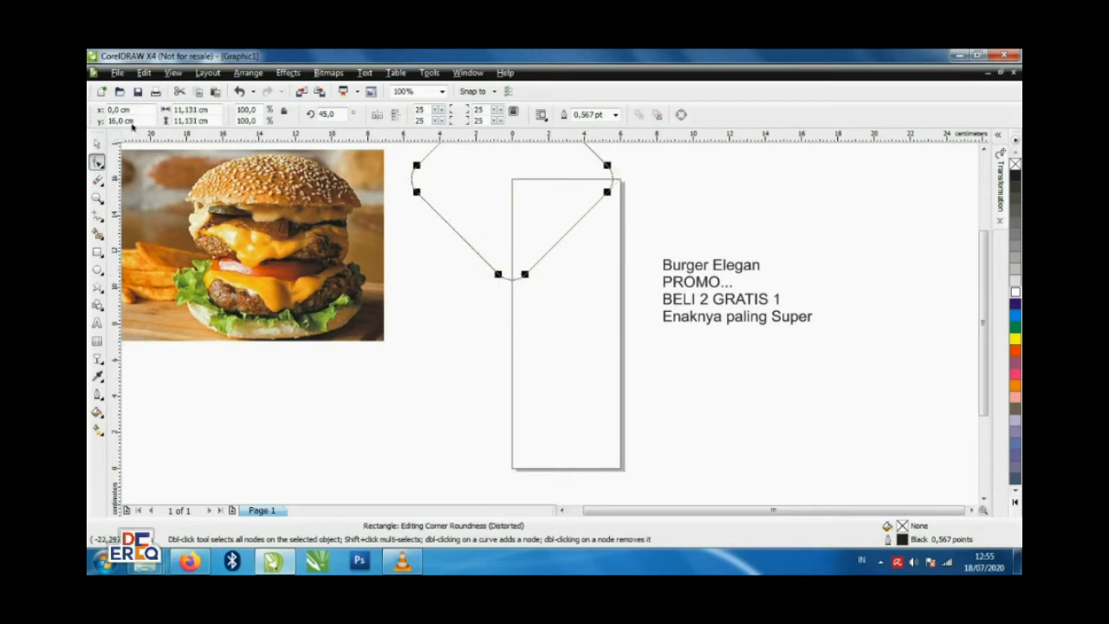
{"action": "left_click", "coordinate": [97, 143]}
{"action": "left_click_drag", "start_coordinate": [512, 226], "coordinate": [537, 286]}
{"action": "left_click_drag", "start_coordinate": [648, 346], "coordinate": [627, 351]}
{"action": "left_click_drag", "start_coordinate": [574, 248], "coordinate": [568, 216]}
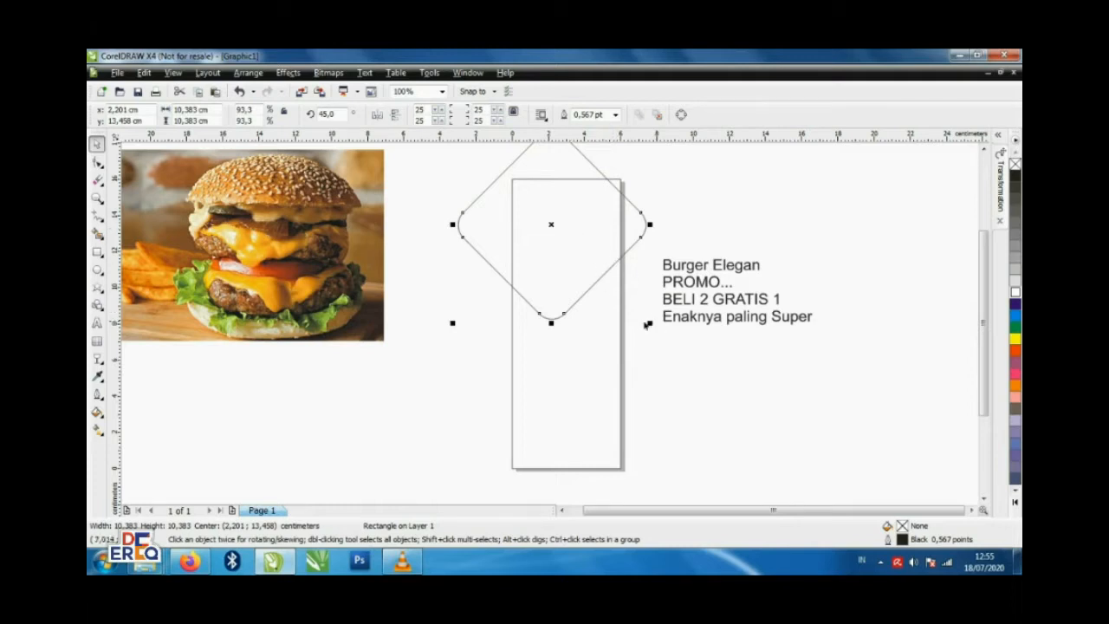
{"action": "left_click_drag", "start_coordinate": [586, 246], "coordinate": [588, 255]}
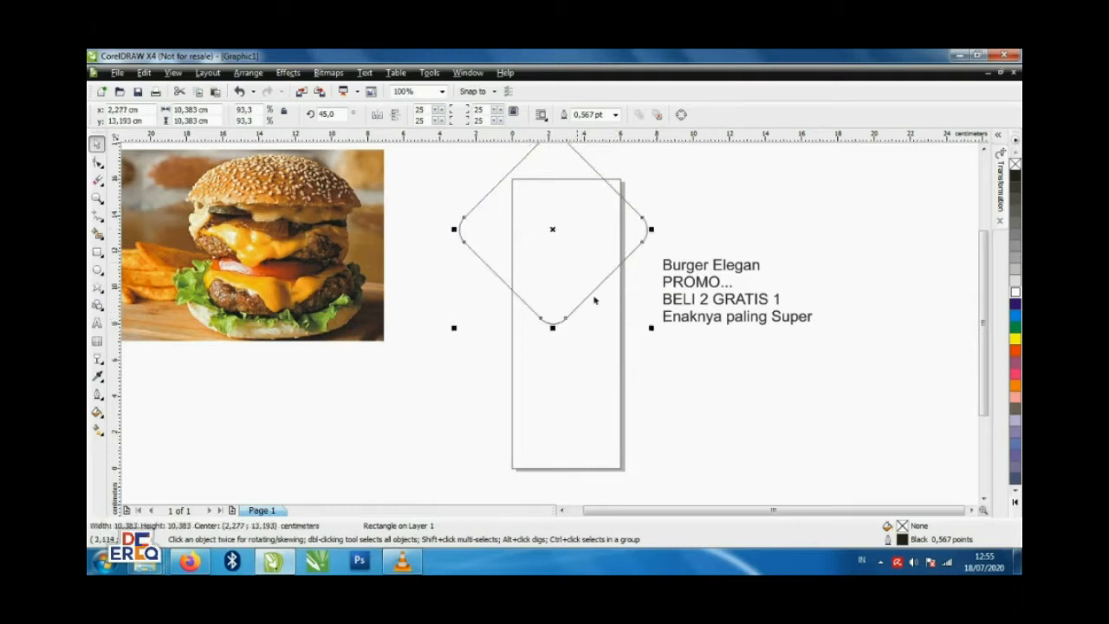
- Create a concentric diamond copy about 9.2 cm wide and place a duplicate of it beyond the text block
{"action": "left_click_drag", "start_coordinate": [651, 328], "coordinate": [641, 350]}
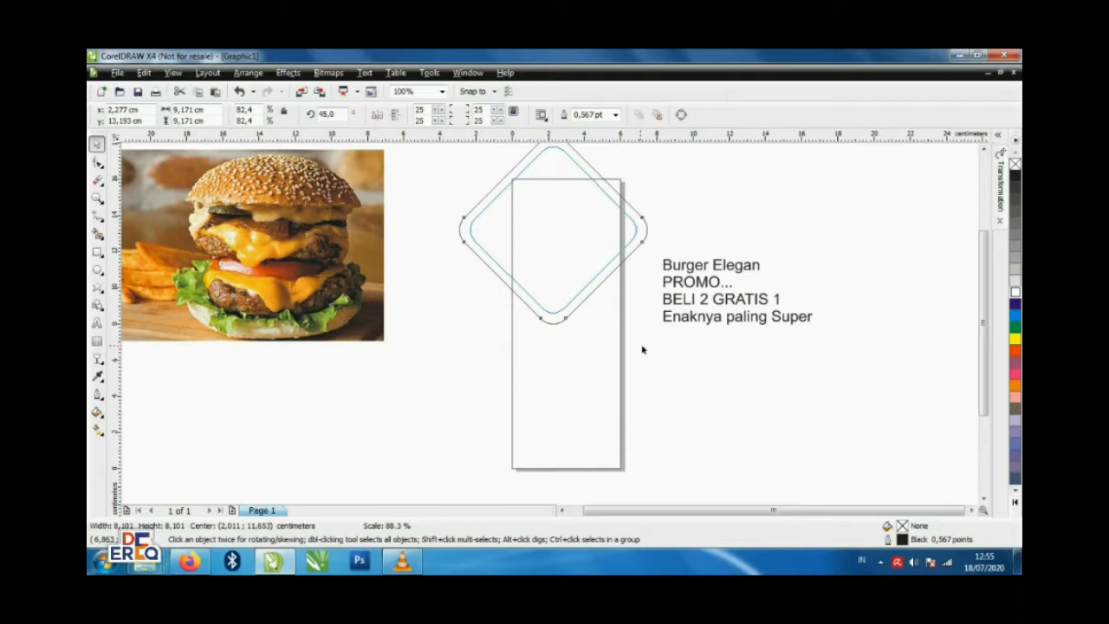
{"action": "left_click_drag", "start_coordinate": [597, 227], "coordinate": [889, 202]}
{"action": "right_click", "coordinate": [889, 202]}
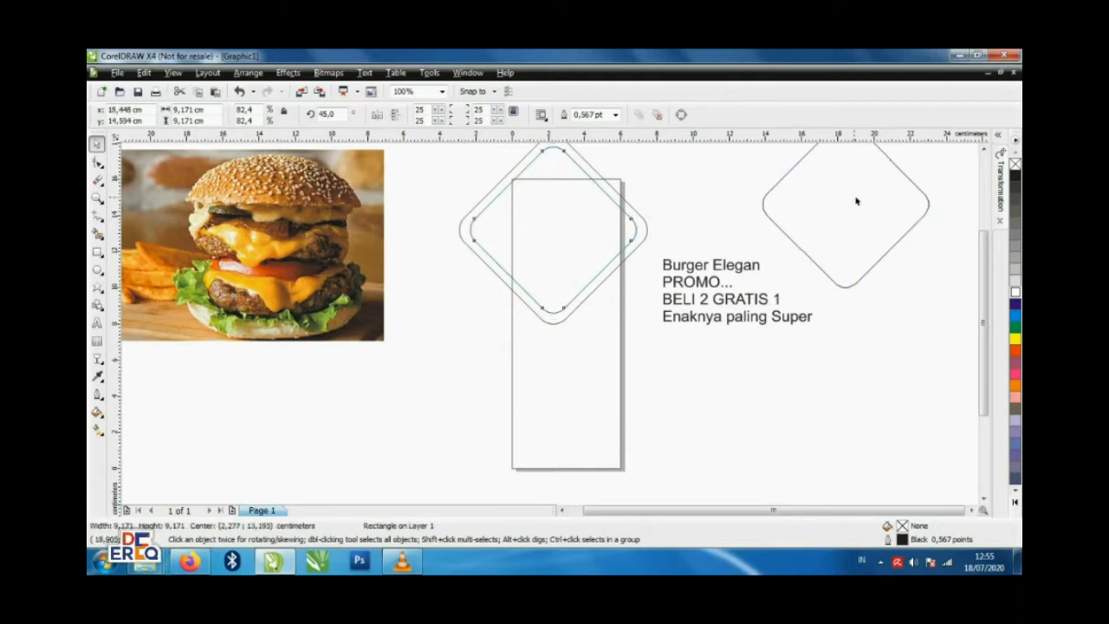
- Draw three rectangles along the page's upper, right and left edges, covering the diamond parts that extend outside the page
{"action": "scroll", "coordinate": [578, 218], "scroll_direction": "down", "scroll_amount": 1}
{"action": "scroll", "coordinate": [552, 323], "scroll_direction": "up", "scroll_amount": 1}
{"action": "left_click", "coordinate": [543, 310]}
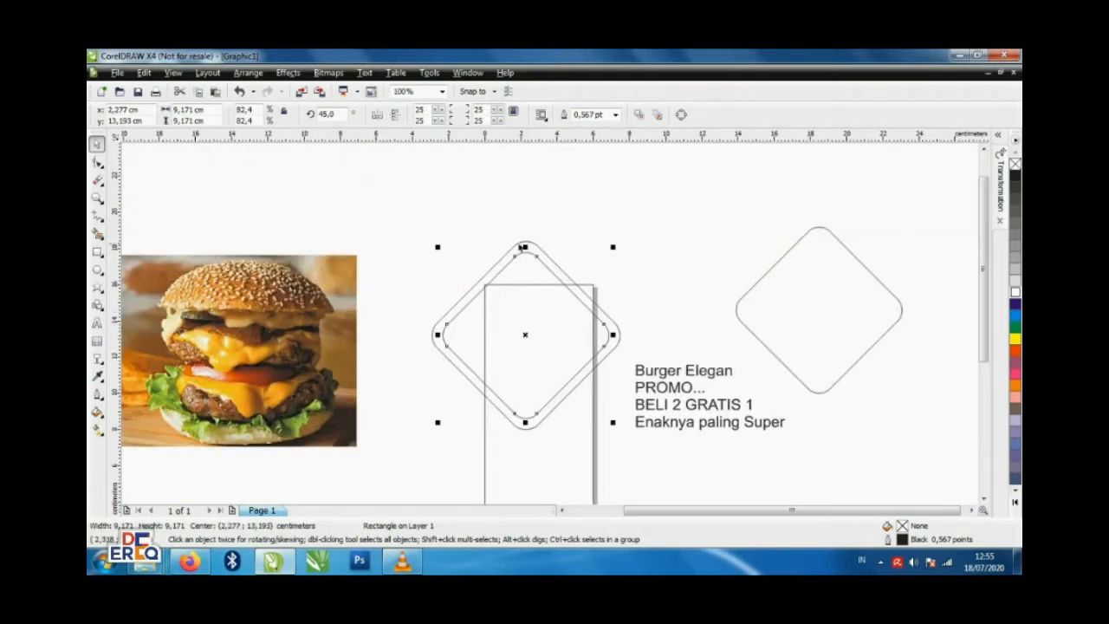
{"action": "left_click", "coordinate": [97, 251]}
{"action": "left_click_drag", "start_coordinate": [595, 286], "coordinate": [424, 181]}
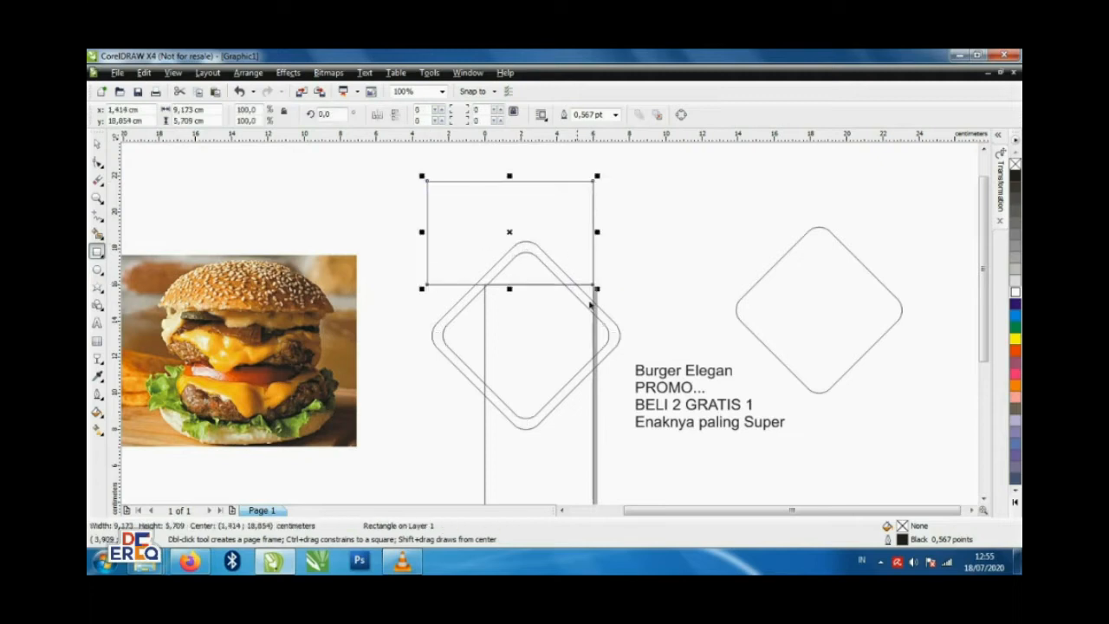
{"action": "left_click_drag", "start_coordinate": [594, 290], "coordinate": [660, 405]}
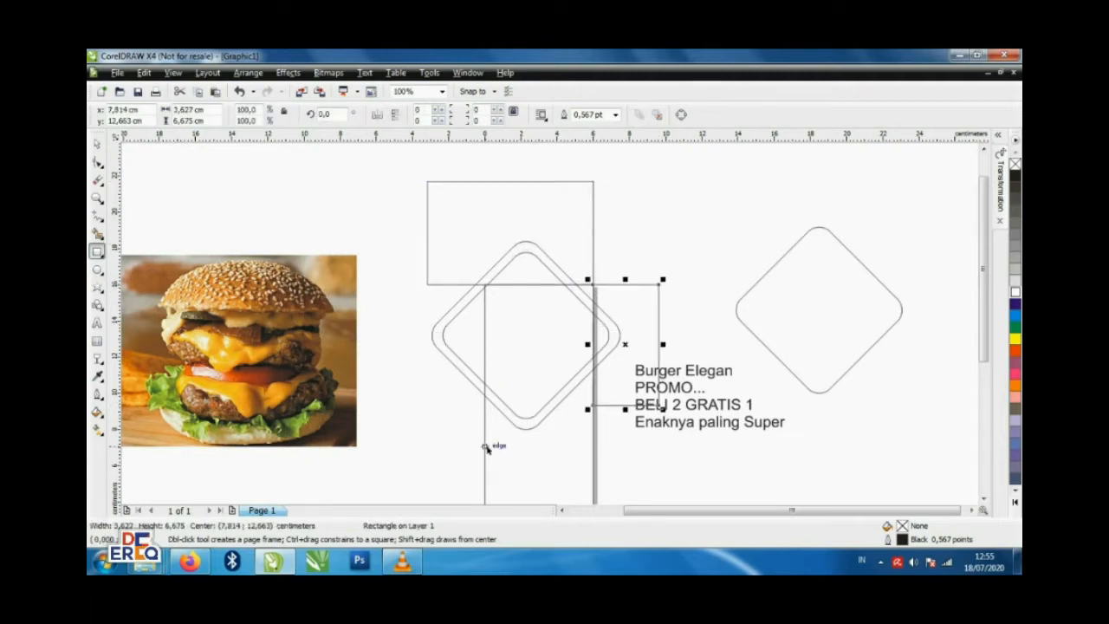
{"action": "left_click_drag", "start_coordinate": [487, 447], "coordinate": [372, 254]}
{"action": "key", "text": "space"}
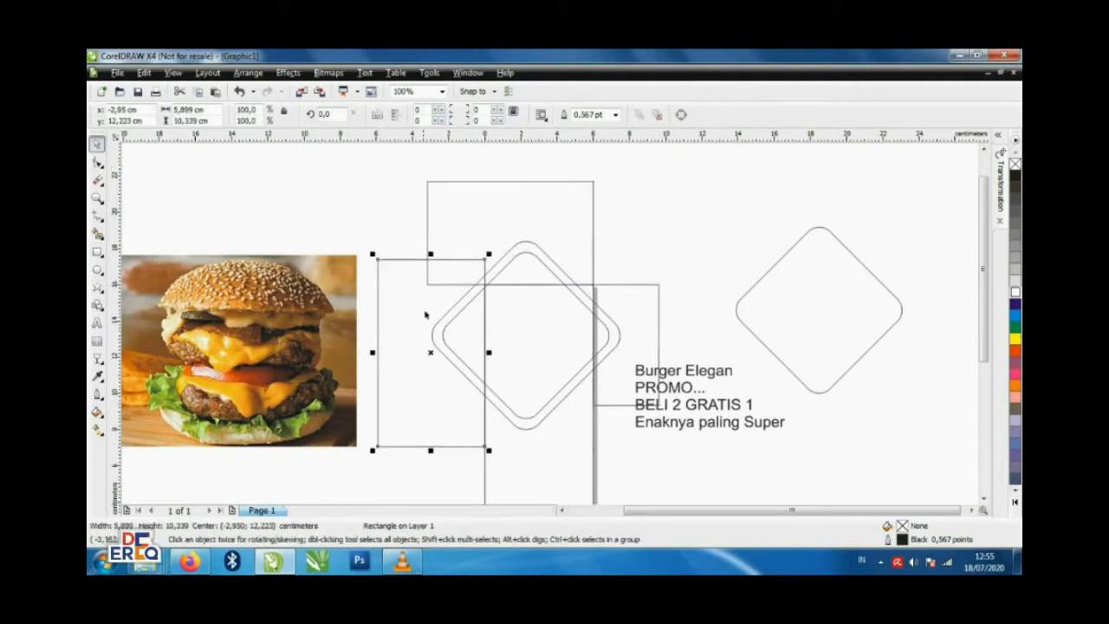
- Trim the inner diamond to the page edges using the three rectangles
{"action": "left_click", "coordinate": [522, 225], "text": "shift"}
{"action": "left_click", "coordinate": [656, 294], "text": "shift"}
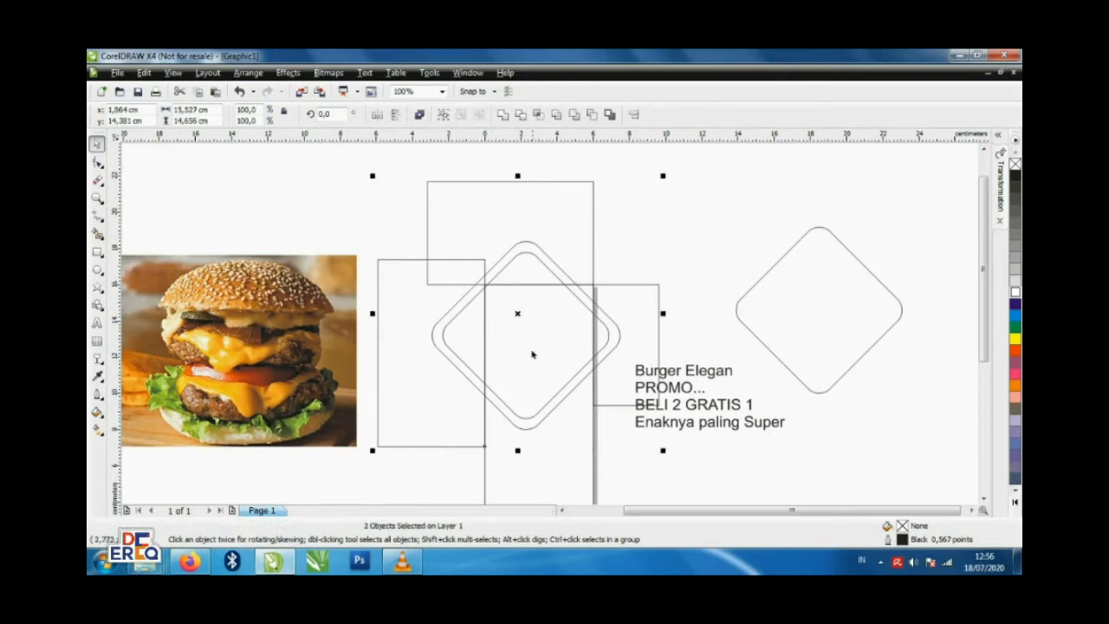
{"action": "left_click", "coordinate": [532, 352], "text": "shift"}
{"action": "left_click", "coordinate": [559, 115]}
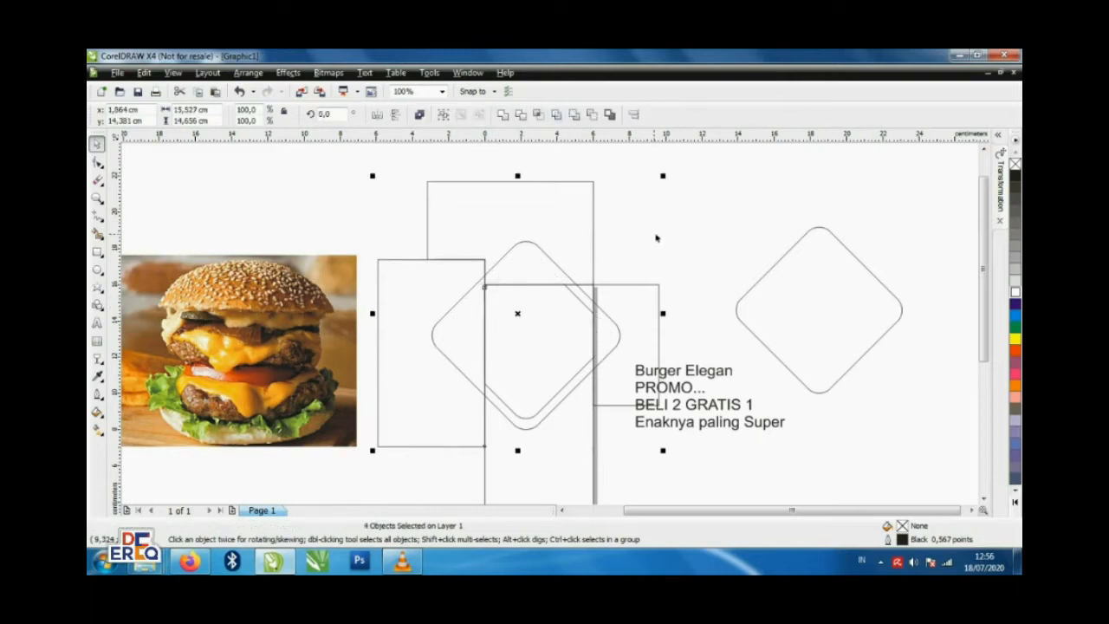
{"action": "left_click", "coordinate": [656, 239]}
{"action": "left_click", "coordinate": [440, 301]}
{"action": "key", "text": "Delete"}
{"action": "left_click", "coordinate": [444, 232]}
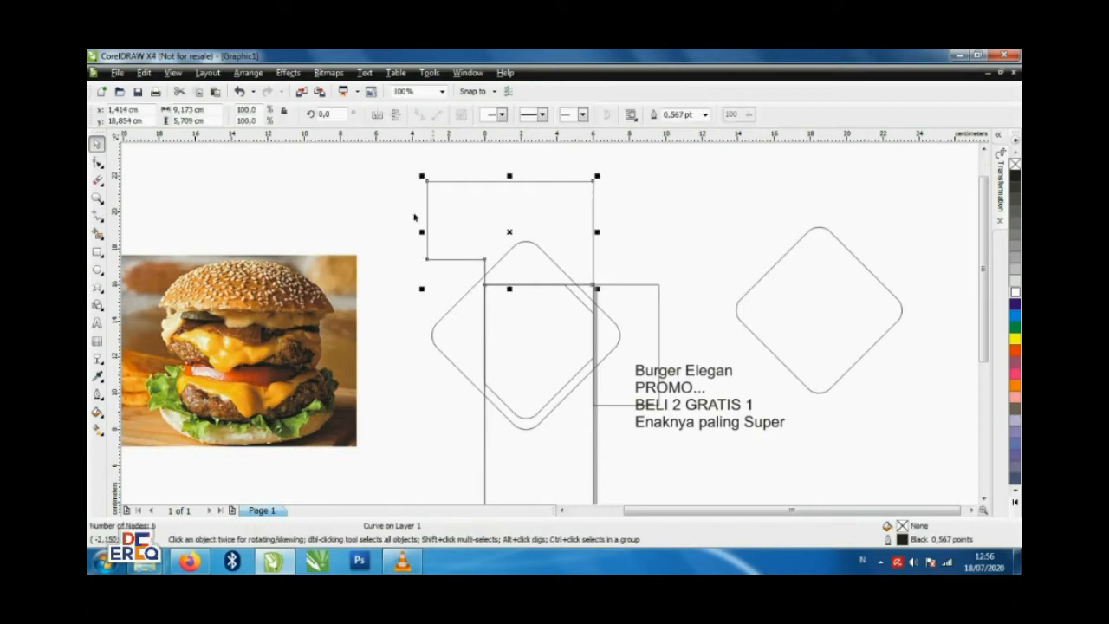
{"action": "left_click", "coordinate": [241, 93]}
- Trim the outer diamond to the page edges using the same three rectangles
{"action": "left_click", "coordinate": [518, 204], "text": "shift"}
{"action": "left_click", "coordinate": [633, 305], "text": "shift"}
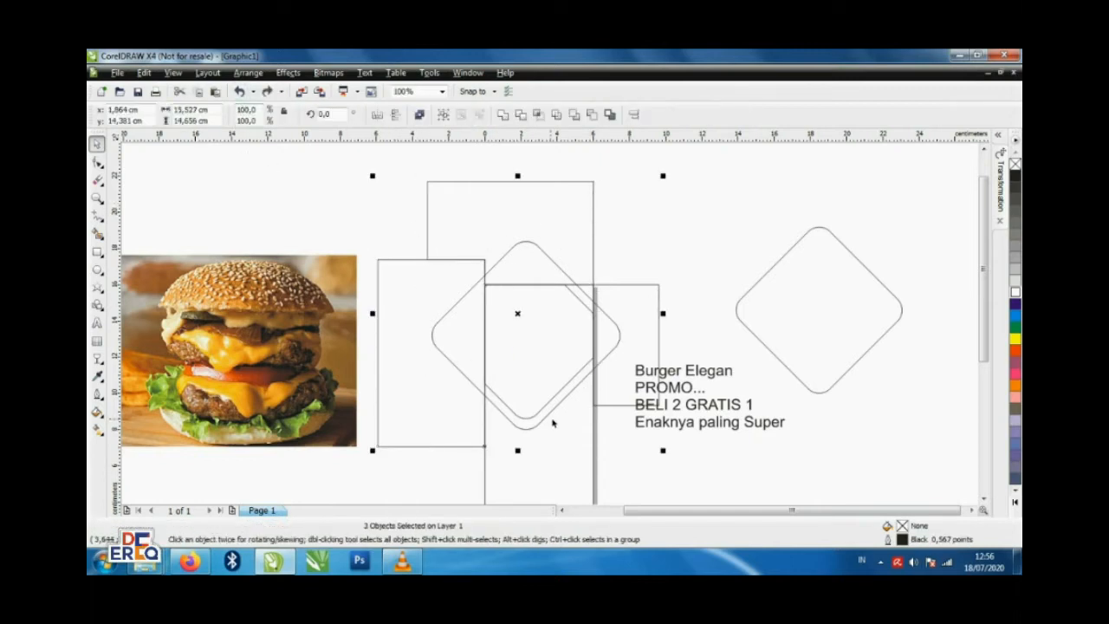
{"action": "left_click", "coordinate": [556, 118]}
{"action": "left_click", "coordinate": [685, 240]}
- Delete the three rectangles used for trimming around the page
{"action": "left_click", "coordinate": [620, 313]}
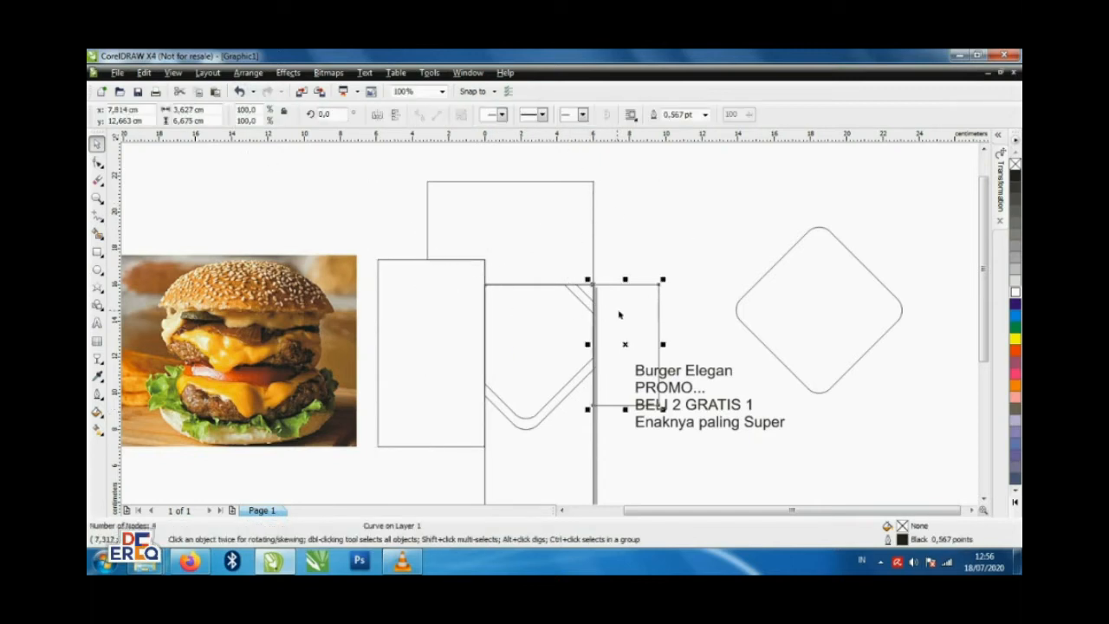
{"action": "key", "text": "Delete"}
{"action": "left_click", "coordinate": [520, 233]}
{"action": "key", "text": "Delete"}
{"action": "left_click", "coordinate": [422, 351]}
{"action": "key", "text": "Delete"}
- Fill the outer trimmed shape with red (C22 M100 Y96 K0) and the inner one with white, without outlines
{"action": "left_click_drag", "start_coordinate": [534, 429], "coordinate": [535, 439]}
{"action": "left_click_drag", "start_coordinate": [1015, 349], "coordinate": [993, 382]}
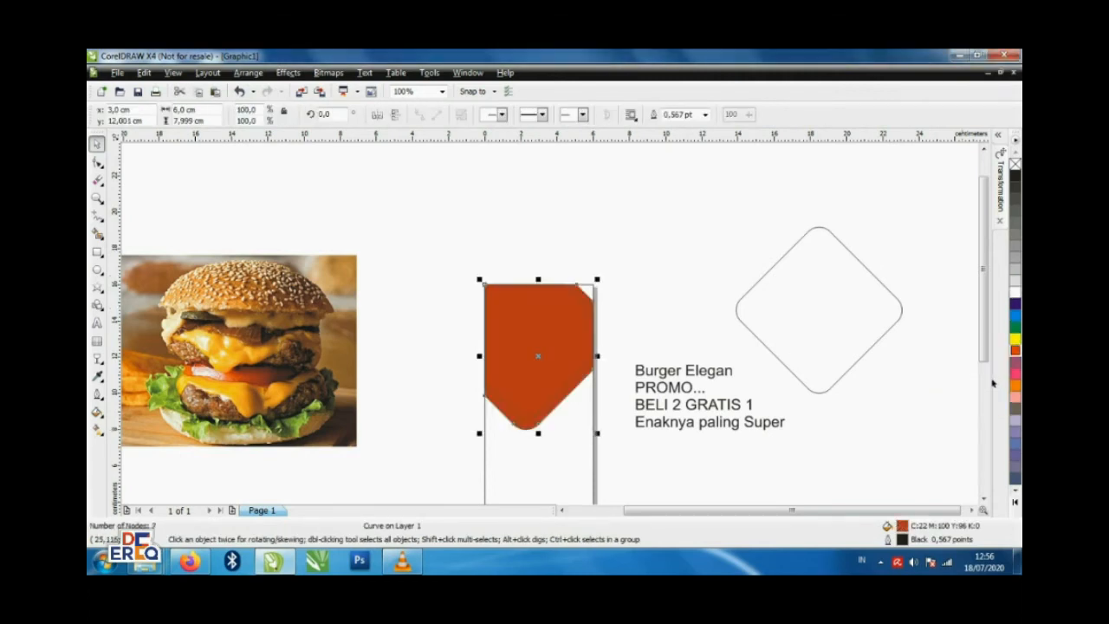
{"action": "left_click", "coordinate": [573, 350]}
{"action": "left_click", "coordinate": [1015, 293]}
{"action": "left_click_drag", "start_coordinate": [421, 249], "coordinate": [641, 452]}
{"action": "left_click", "coordinate": [646, 280]}
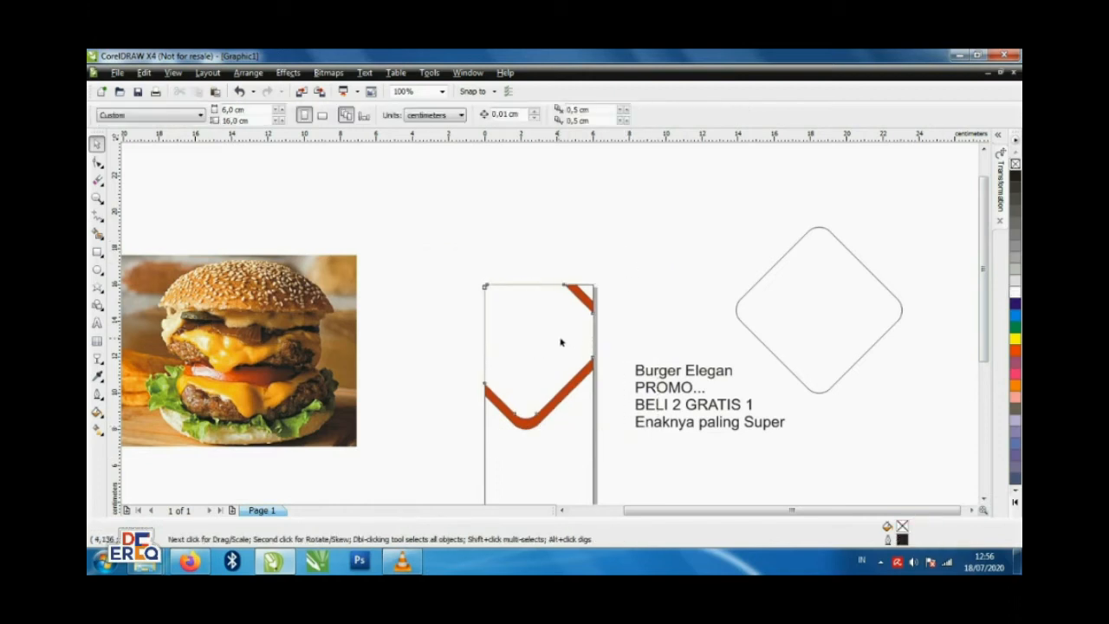
- Duplicate the burger photo and place one copy inside the white trimmed shape as a PowerClip
{"action": "left_click", "coordinate": [212, 349]}
{"action": "left_click_drag", "start_coordinate": [211, 349], "coordinate": [345, 211]}
{"action": "left_click_drag", "start_coordinate": [316, 338], "coordinate": [291, 405]}
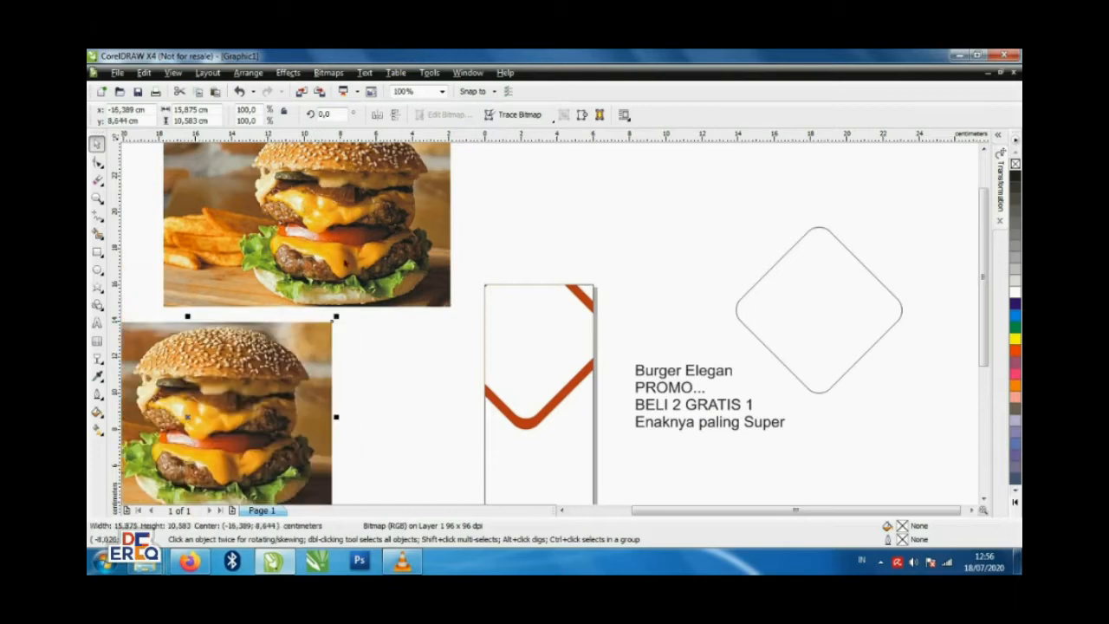
{"action": "left_click", "coordinate": [346, 207]}
{"action": "left_click_drag", "start_coordinate": [364, 166], "coordinate": [479, 330]}
{"action": "left_click", "coordinate": [541, 374]}
- Edit the PowerClip contents, mirroring the burger photo horizontally and scaling it to about 11.4 cm wide within the shape
{"action": "right_click", "coordinate": [564, 382]}
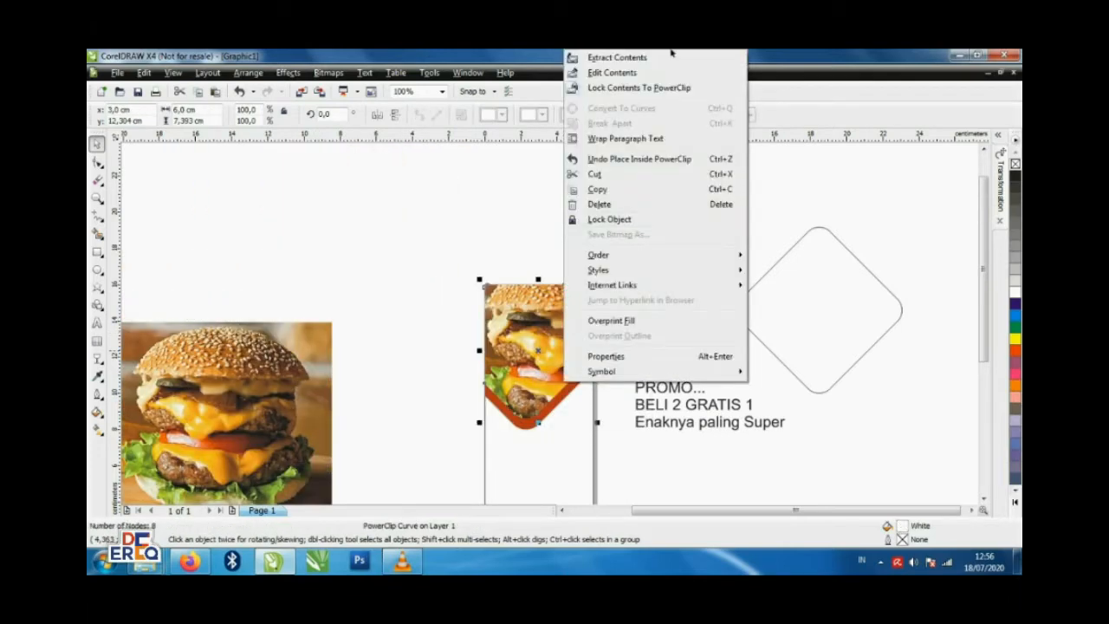
{"action": "left_click", "coordinate": [617, 73]}
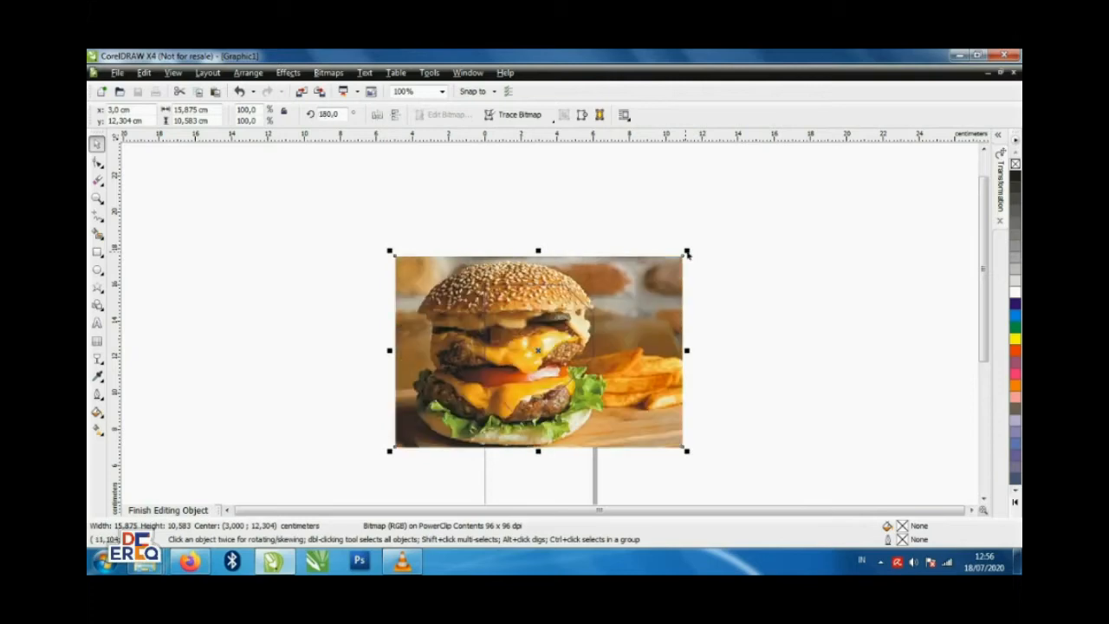
{"action": "left_click_drag", "start_coordinate": [687, 253], "coordinate": [592, 303]}
{"action": "scroll", "coordinate": [610, 297], "scroll_direction": "up", "scroll_amount": 2}
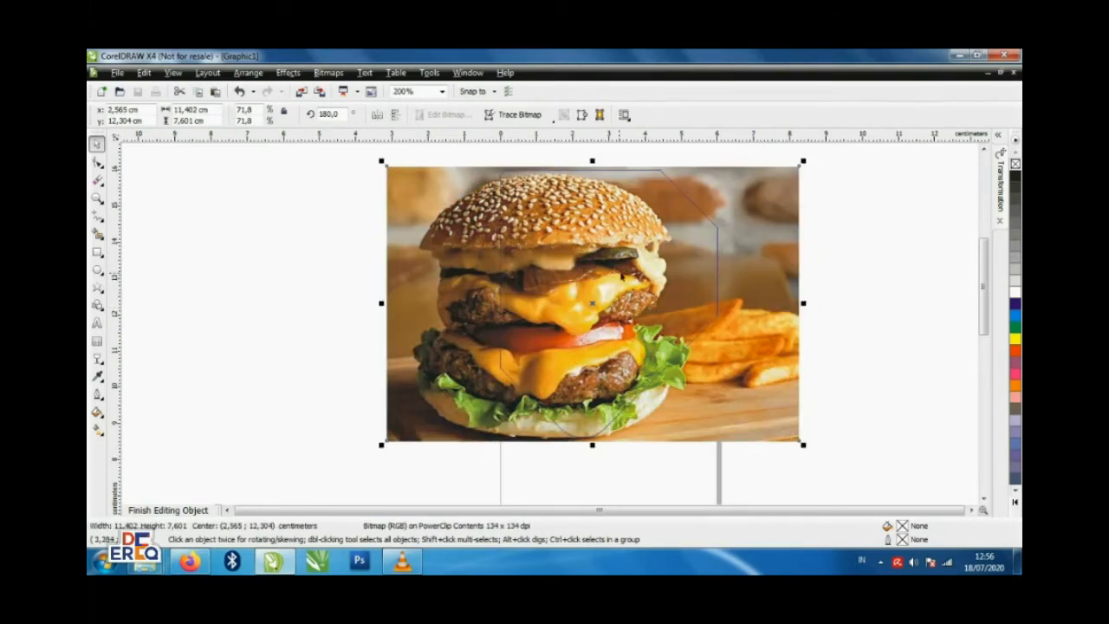
{"action": "left_click", "coordinate": [202, 511]}
{"action": "scroll", "coordinate": [557, 316], "scroll_direction": "down", "scroll_amount": 1}
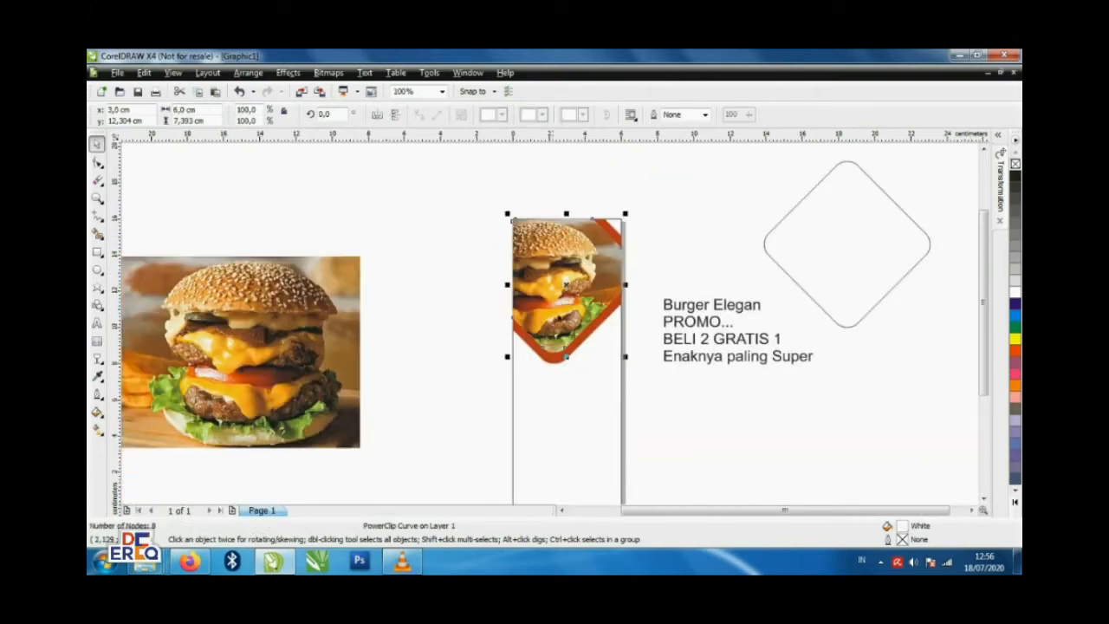
{"action": "scroll", "coordinate": [570, 297], "scroll_direction": "up", "scroll_amount": 1}
{"action": "left_click", "coordinate": [703, 263]}
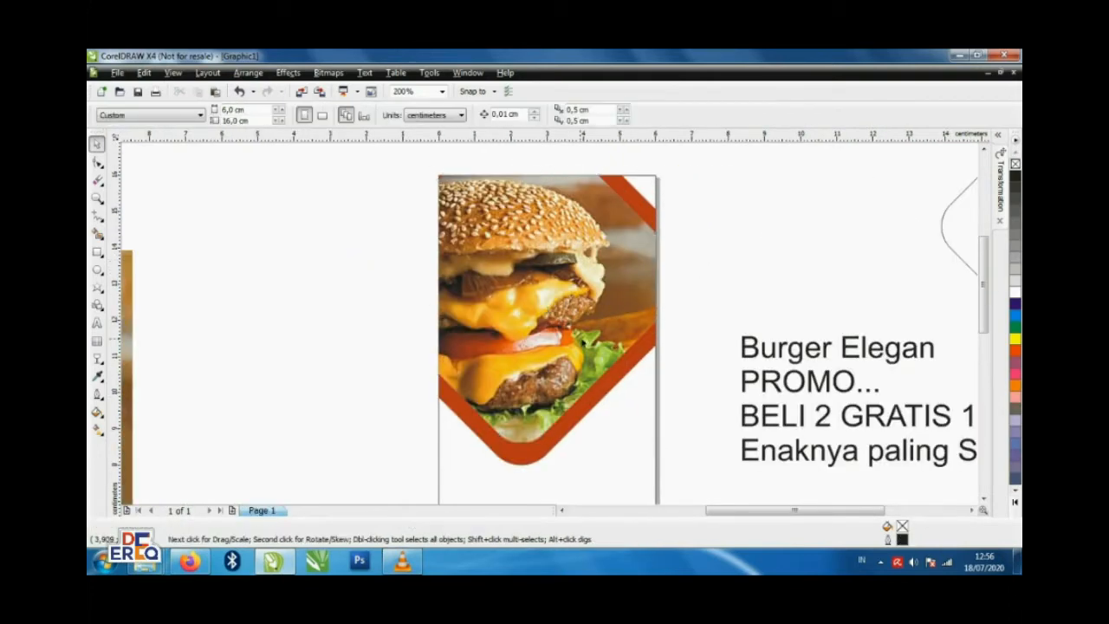
- Move the spare rounded diamond over the clipped burger photo, enlarging it to about 10 cm and offsetting it toward the page's left edge
{"action": "left_click", "coordinate": [617, 383]}
{"action": "scroll", "coordinate": [617, 384], "scroll_direction": "down", "scroll_amount": 1}
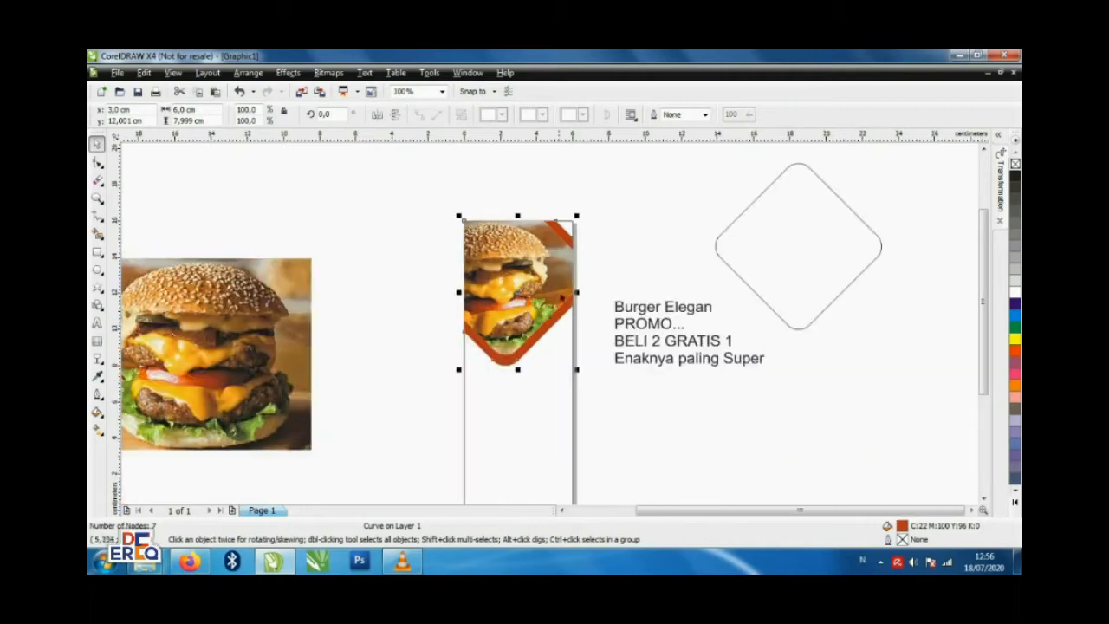
{"action": "scroll", "coordinate": [822, 257], "scroll_direction": "up", "scroll_amount": 1}
{"action": "left_click", "coordinate": [875, 257]}
{"action": "scroll", "coordinate": [897, 258], "scroll_direction": "down", "scroll_amount": 1}
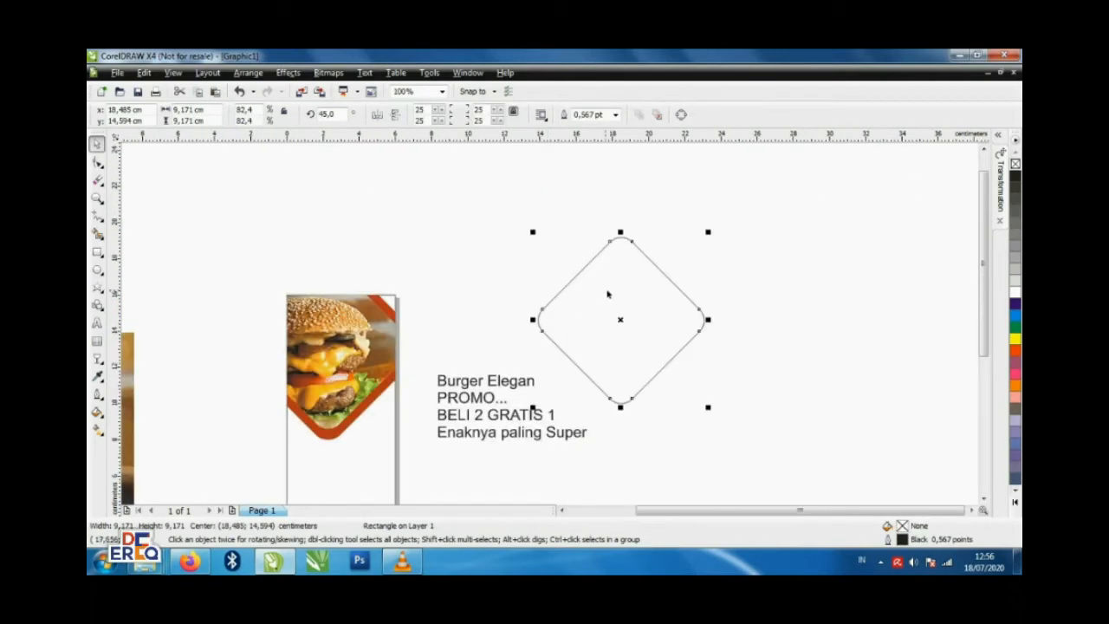
{"action": "left_click_drag", "start_coordinate": [607, 295], "coordinate": [294, 312]}
{"action": "left_click_drag", "start_coordinate": [396, 258], "coordinate": [407, 250]}
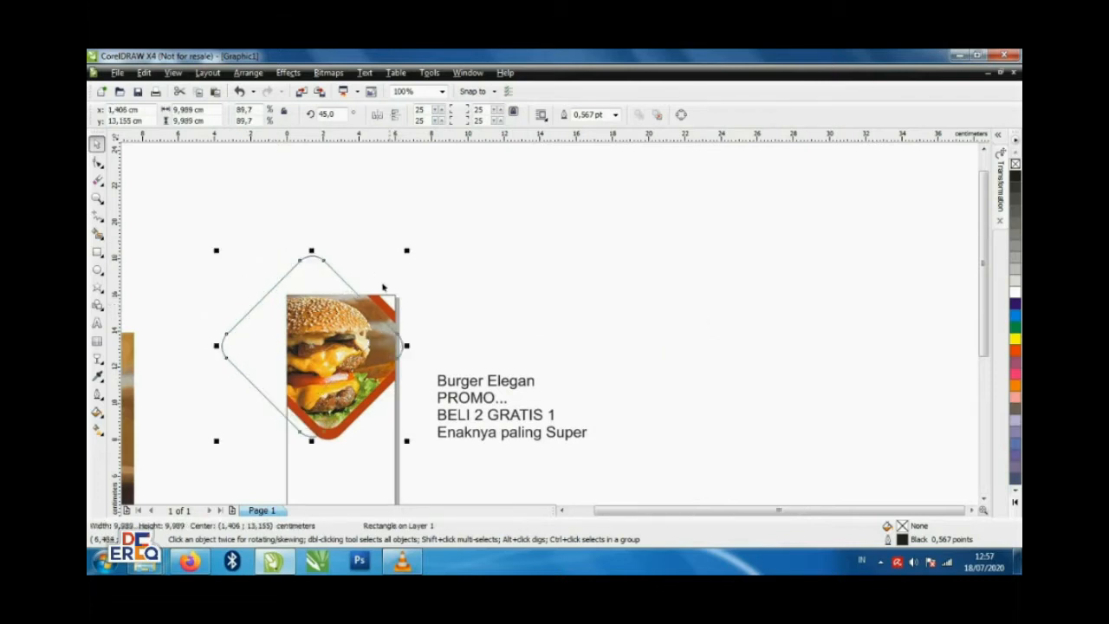
{"action": "scroll", "coordinate": [383, 286], "scroll_direction": "up", "scroll_amount": 2}
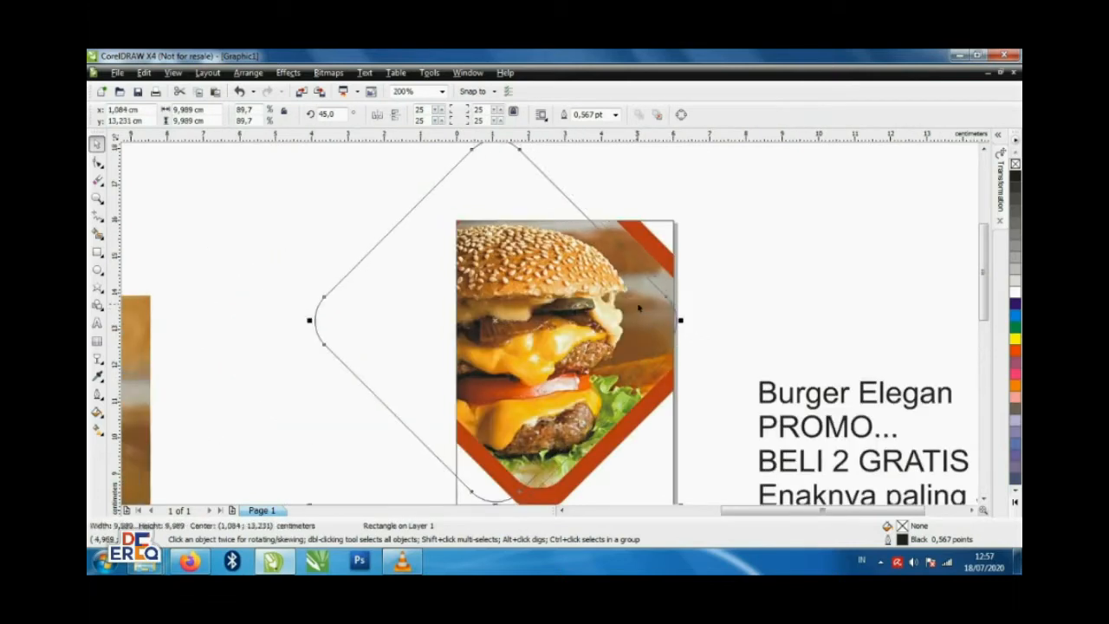
- Place a copy of the rounded diamond over the page's right edge below the burger photo, scaled down to about 2.3 cm
{"action": "scroll", "coordinate": [638, 307], "scroll_direction": "down", "scroll_amount": 1}
{"action": "scroll", "coordinate": [542, 316], "scroll_direction": "up", "scroll_amount": 1}
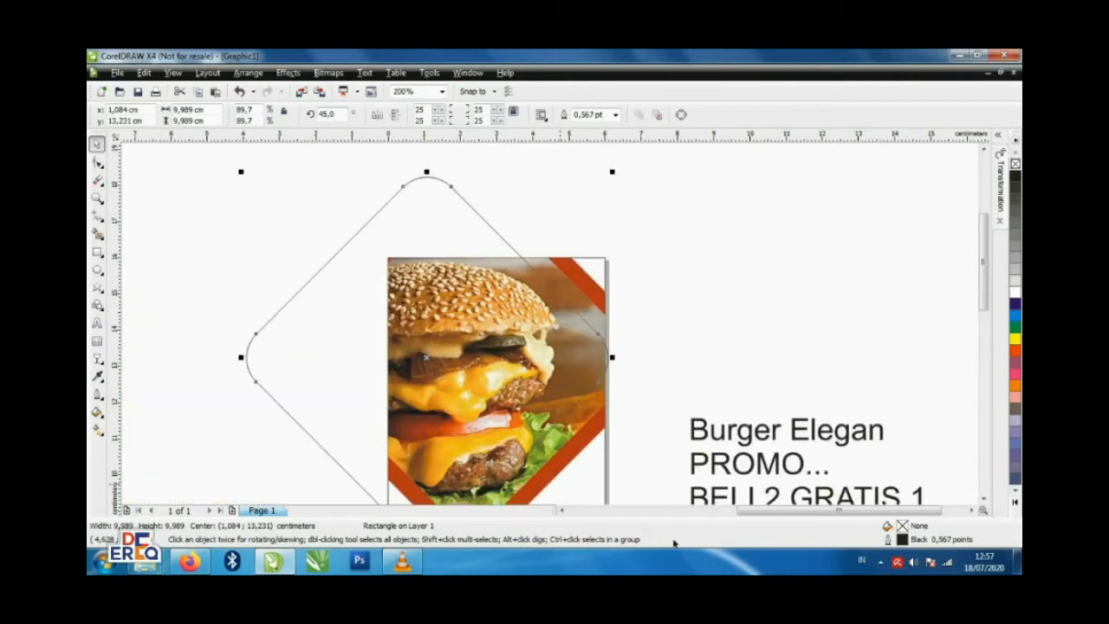
{"action": "scroll", "coordinate": [646, 307], "scroll_direction": "down", "scroll_amount": 1}
{"action": "left_click_drag", "start_coordinate": [559, 315], "coordinate": [653, 406]}
{"action": "left_click_drag", "start_coordinate": [732, 330], "coordinate": [735, 388]}
{"action": "scroll", "coordinate": [630, 415], "scroll_direction": "up", "scroll_amount": 1}
{"action": "left_click_drag", "start_coordinate": [586, 332], "coordinate": [581, 301]}
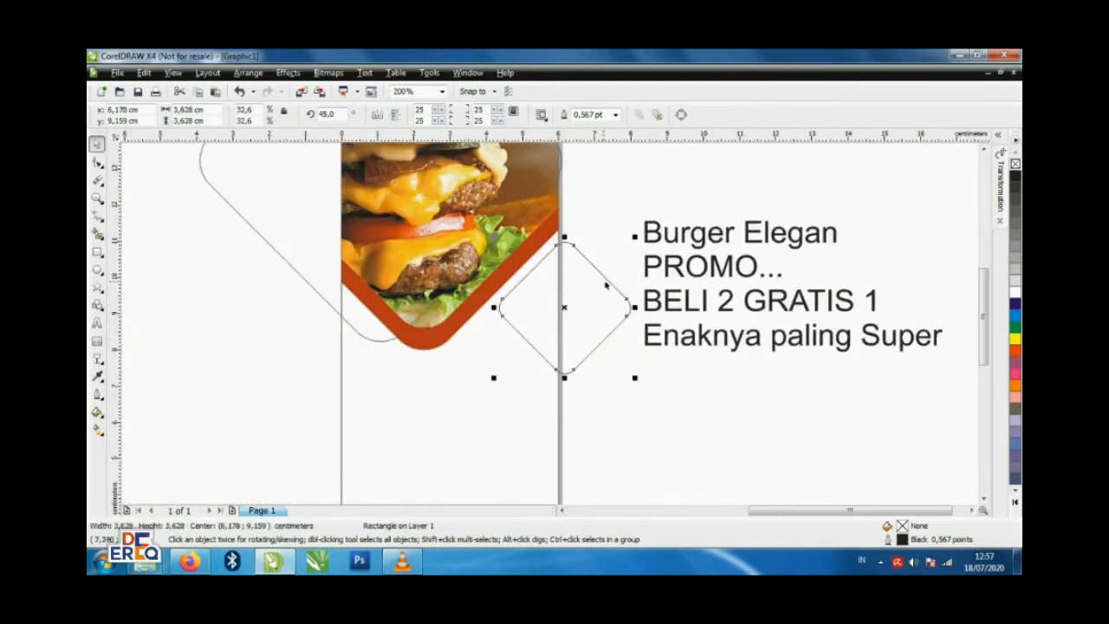
{"action": "left_click_drag", "start_coordinate": [635, 238], "coordinate": [639, 259]}
- Add two more overlapping copies of the small diamond below the red border, enlarged to about 3.2 cm and 3.9 cm
{"action": "left_click_drag", "start_coordinate": [555, 307], "coordinate": [535, 340]}
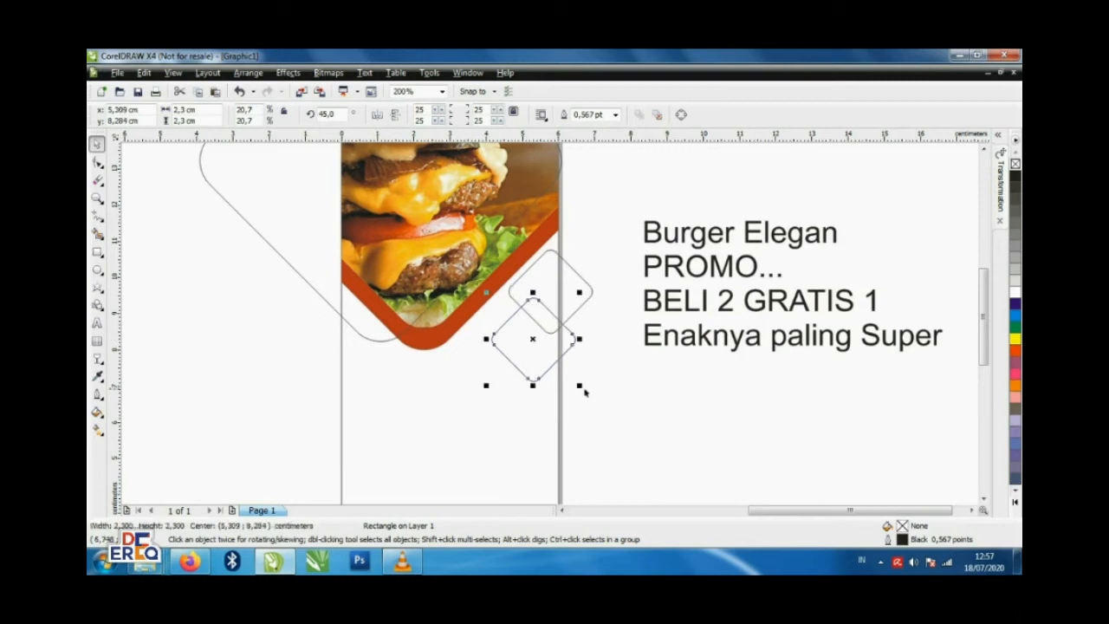
{"action": "left_click_drag", "start_coordinate": [582, 387], "coordinate": [596, 404]}
{"action": "left_click_drag", "start_coordinate": [546, 340], "coordinate": [501, 323]}
{"action": "left_click_drag", "start_coordinate": [550, 384], "coordinate": [531, 365]}
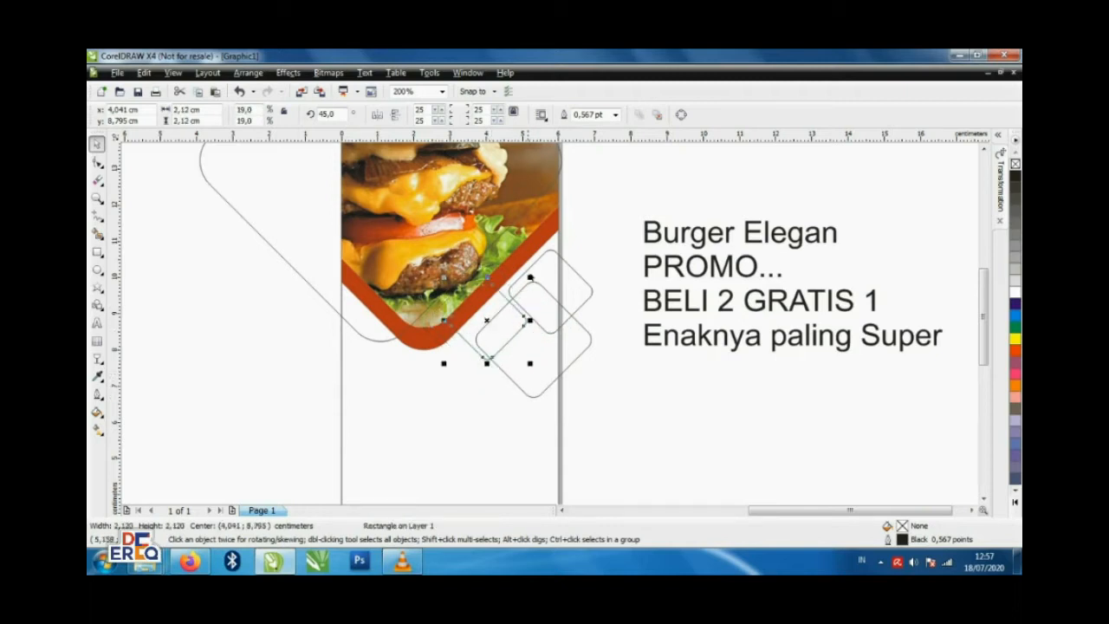
{"action": "left_click_drag", "start_coordinate": [530, 277], "coordinate": [562, 246]}
{"action": "mouse_move", "coordinate": [479, 346]}
{"action": "left_mouse_down"}
{"action": "mouse_move", "coordinate": [440, 372]}
{"action": "mouse_move", "coordinate": [460, 340]}
{"action": "left_mouse_up"}
- Copy the 2.3 cm diamond into the empty area to the right of the promo text
{"action": "scroll", "coordinate": [571, 314], "scroll_direction": "down", "scroll_amount": 1}
{"action": "scroll", "coordinate": [572, 313], "scroll_direction": "up", "scroll_amount": 1}
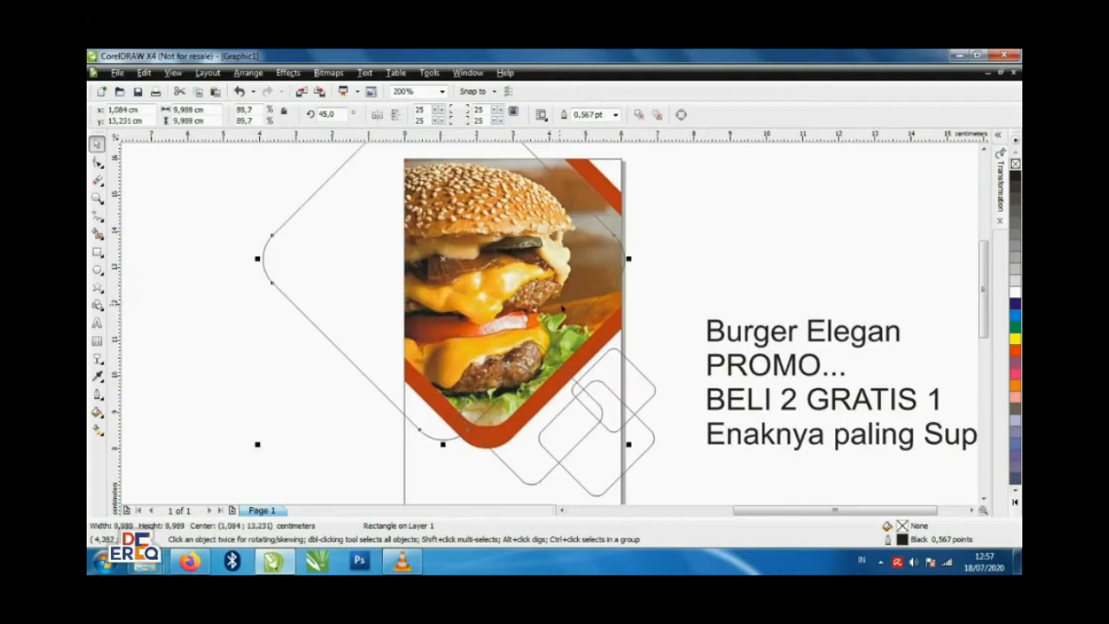
{"action": "scroll", "coordinate": [519, 329], "scroll_direction": "down", "scroll_amount": 1}
{"action": "left_click", "coordinate": [454, 301]}
{"action": "left_click_drag", "start_coordinate": [597, 364], "coordinate": [837, 335]}
{"action": "right_click", "coordinate": [837, 334]}
- Give the large diamond over the burger photo a white 3 pt outline with rounded corners
{"action": "left_click", "coordinate": [522, 292]}
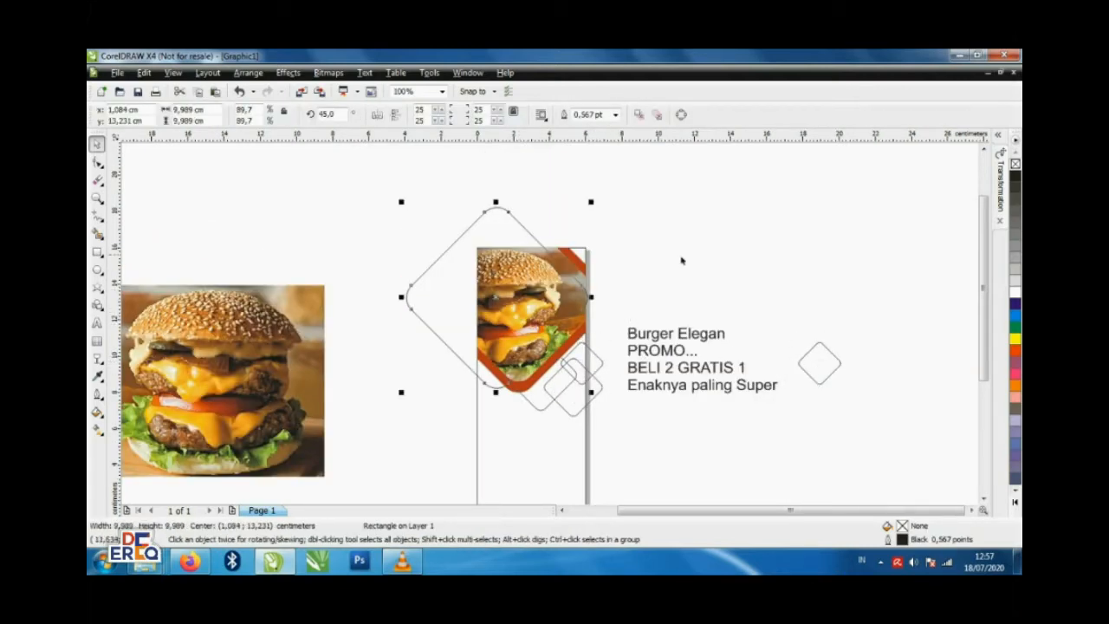
{"action": "scroll", "coordinate": [551, 285], "scroll_direction": "up", "scroll_amount": 1}
{"action": "scroll", "coordinate": [554, 328], "scroll_direction": "down", "scroll_amount": 1}
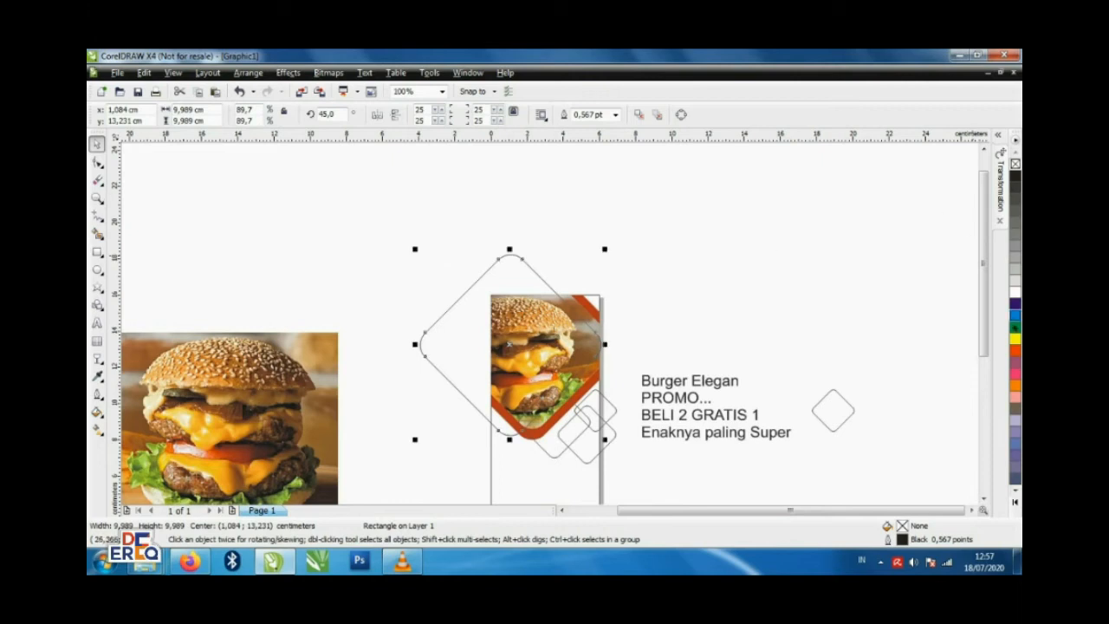
{"action": "right_click", "coordinate": [1015, 384]}
{"action": "scroll", "coordinate": [607, 389], "scroll_direction": "up", "scroll_amount": 1}
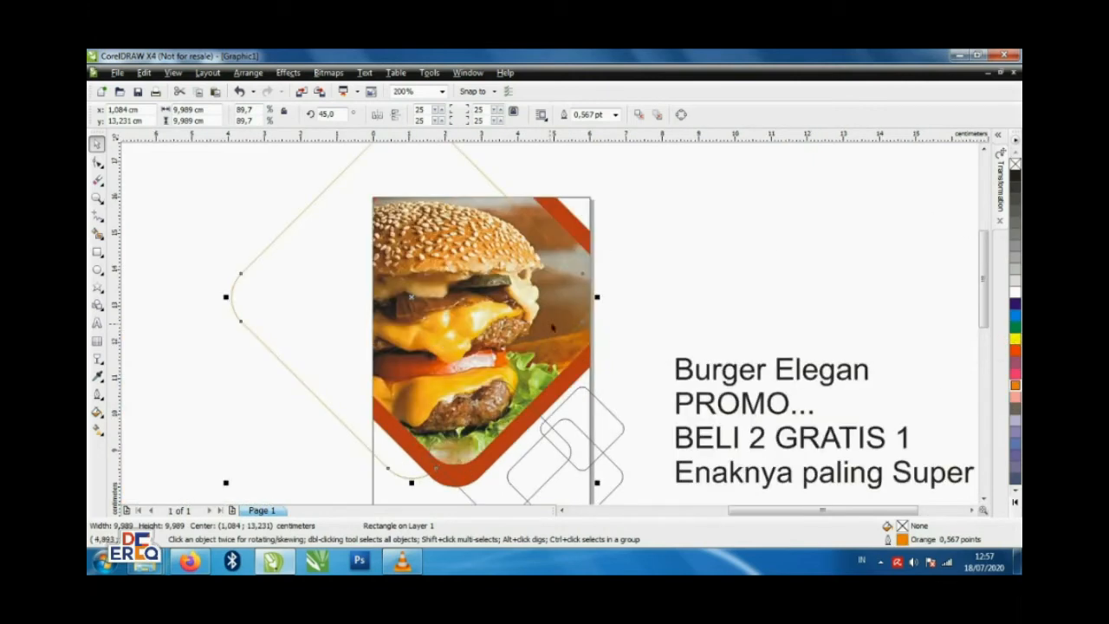
{"action": "right_click", "coordinate": [1015, 292]}
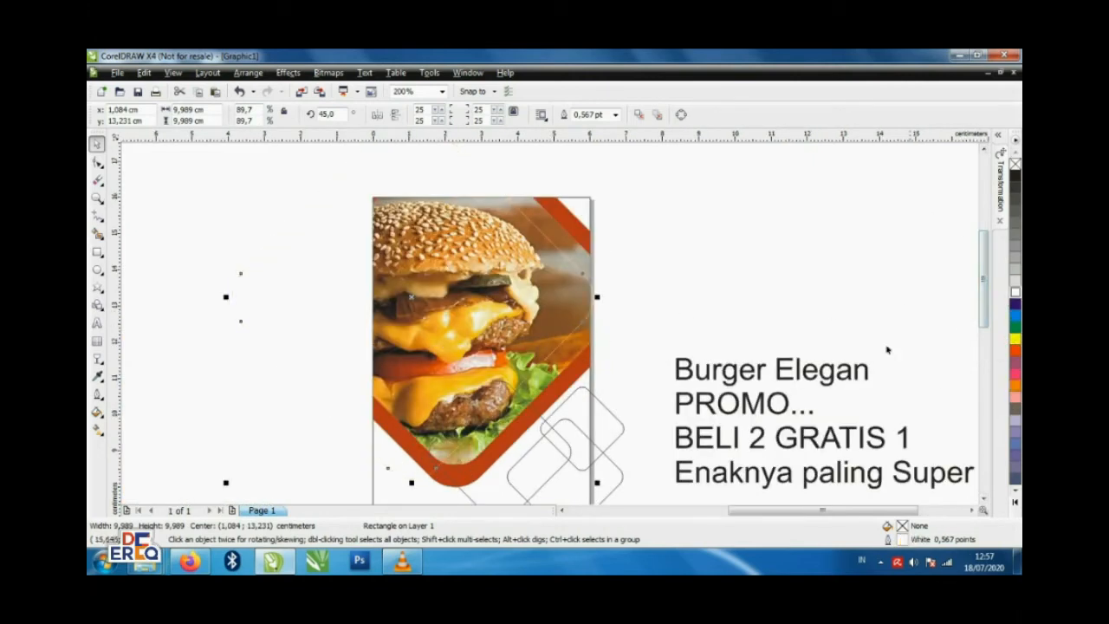
{"action": "key", "text": "F12"}
{"action": "left_click", "coordinate": [478, 232]}
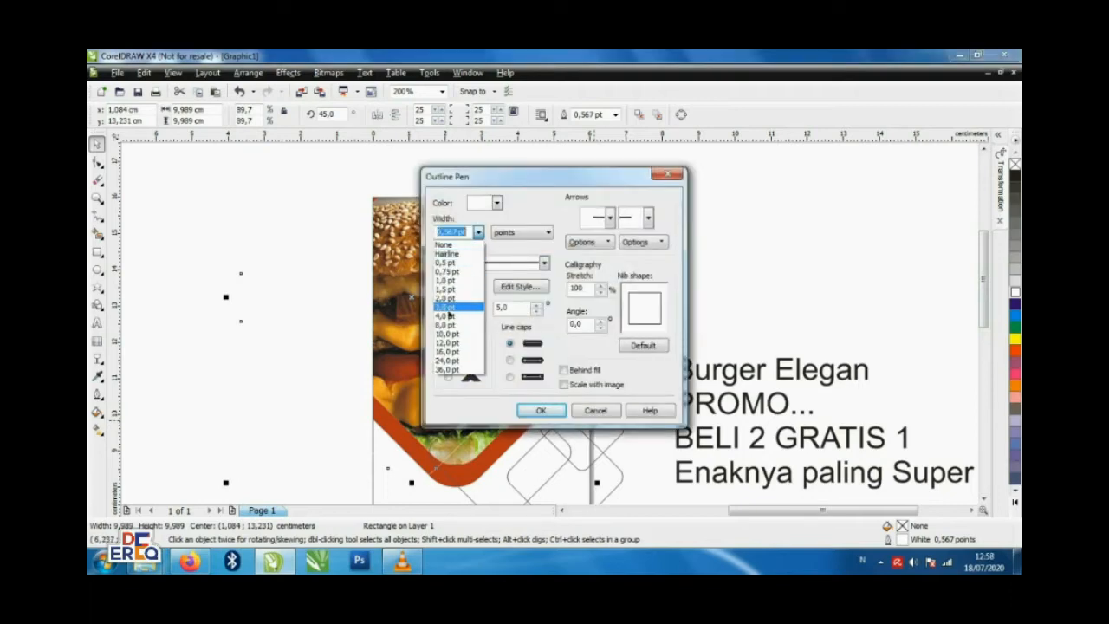
{"action": "left_click", "coordinate": [448, 310]}
{"action": "left_click", "coordinate": [448, 359]}
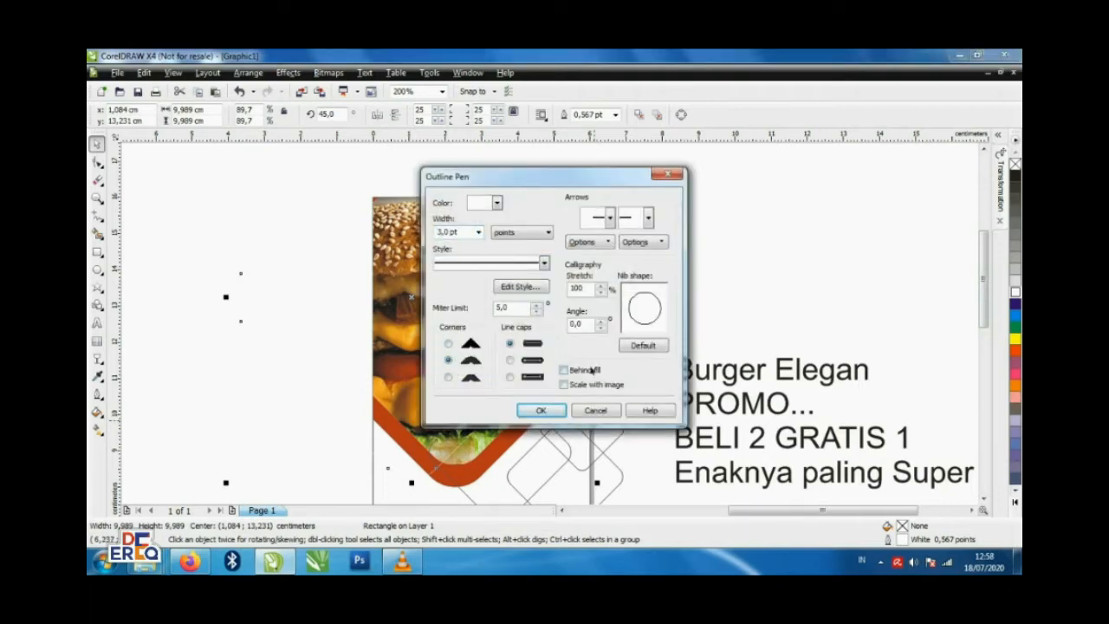
{"action": "left_click", "coordinate": [541, 412]}
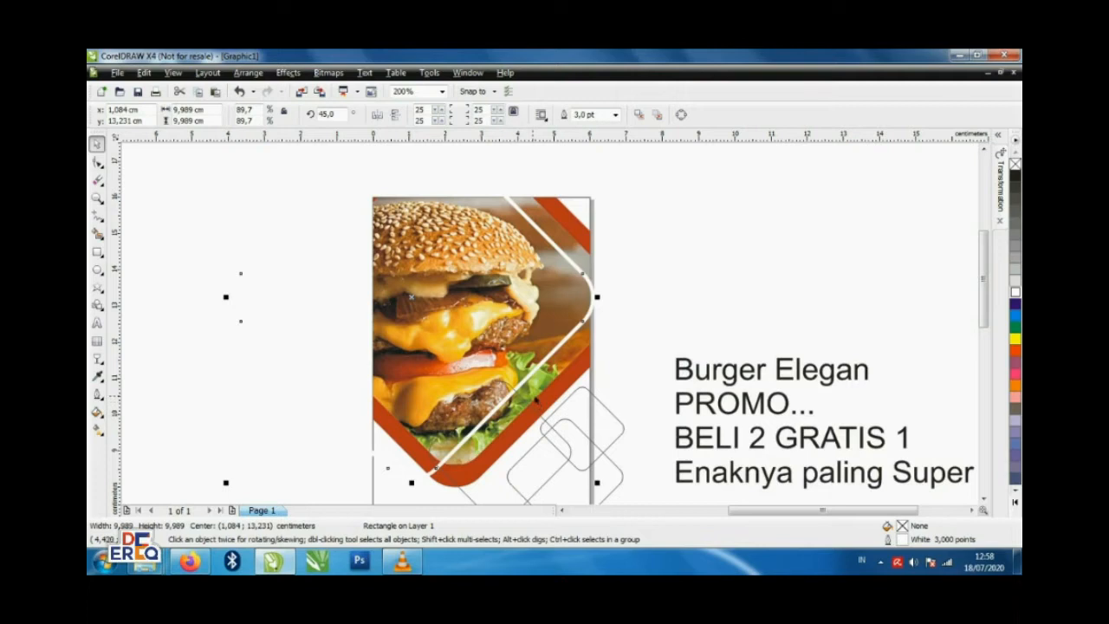
- Give the 3.9 cm diamond an orange 2 pt outline with Behind fill and Scale with image enabled
{"action": "left_click", "coordinate": [554, 425]}
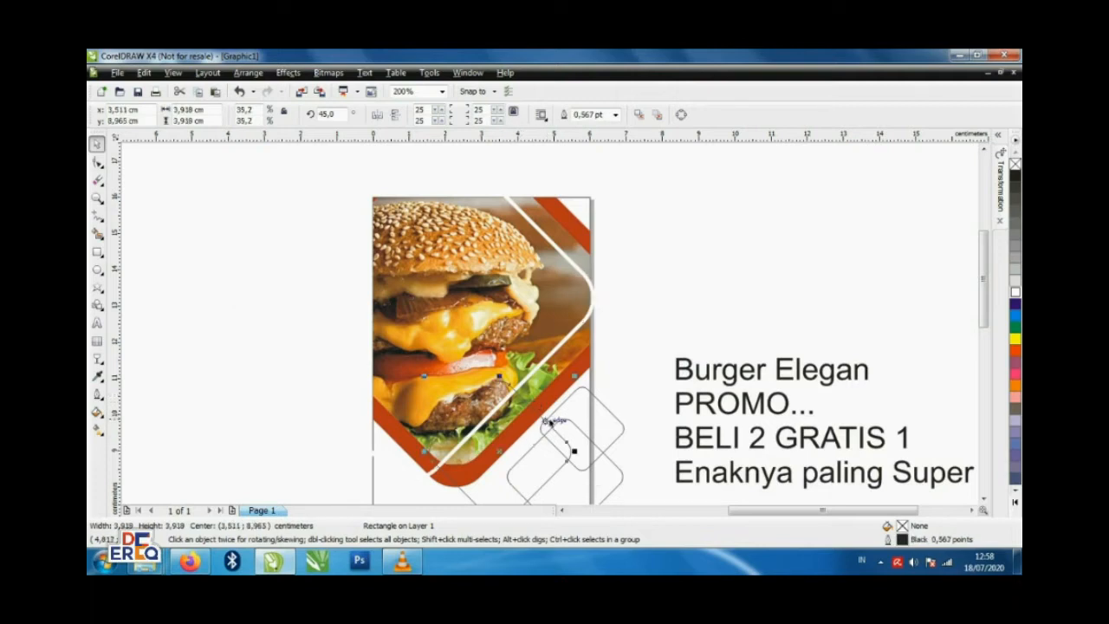
{"action": "key", "text": "F12"}
{"action": "left_click", "coordinate": [498, 203]}
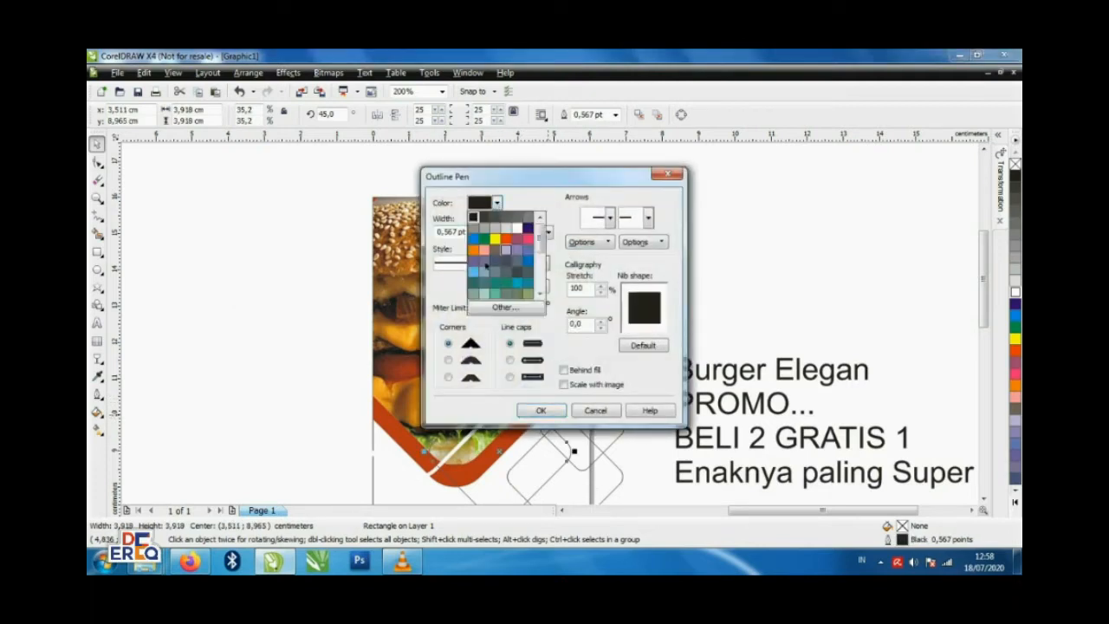
{"action": "left_click", "coordinate": [474, 251]}
{"action": "left_click", "coordinate": [478, 232]}
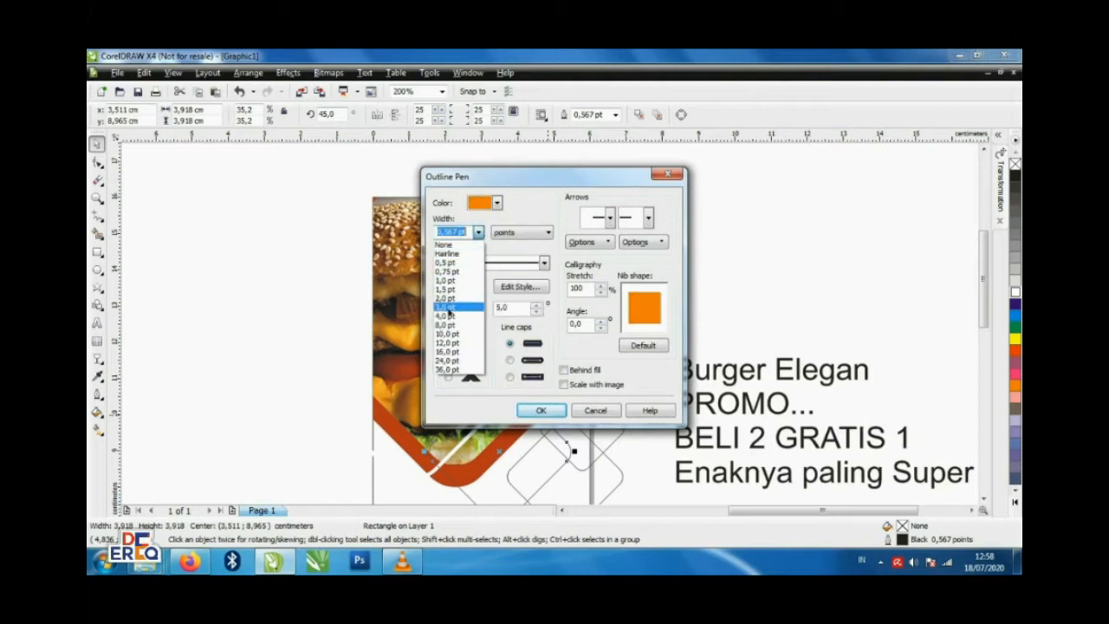
{"action": "left_click", "coordinate": [450, 299]}
{"action": "left_click", "coordinate": [572, 373]}
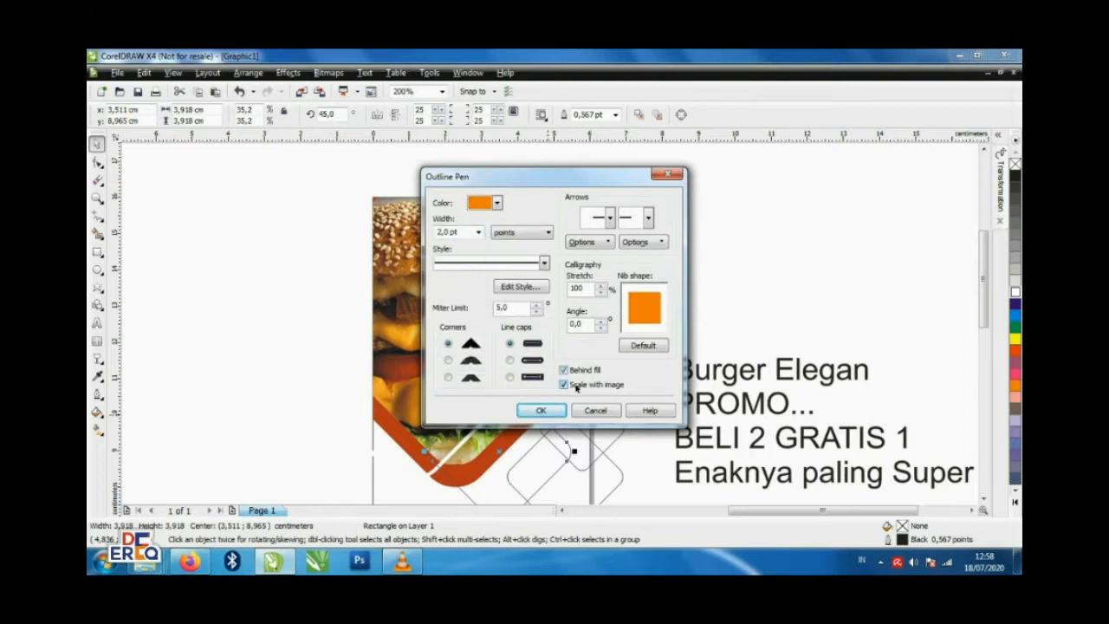
{"action": "left_click", "coordinate": [533, 410]}
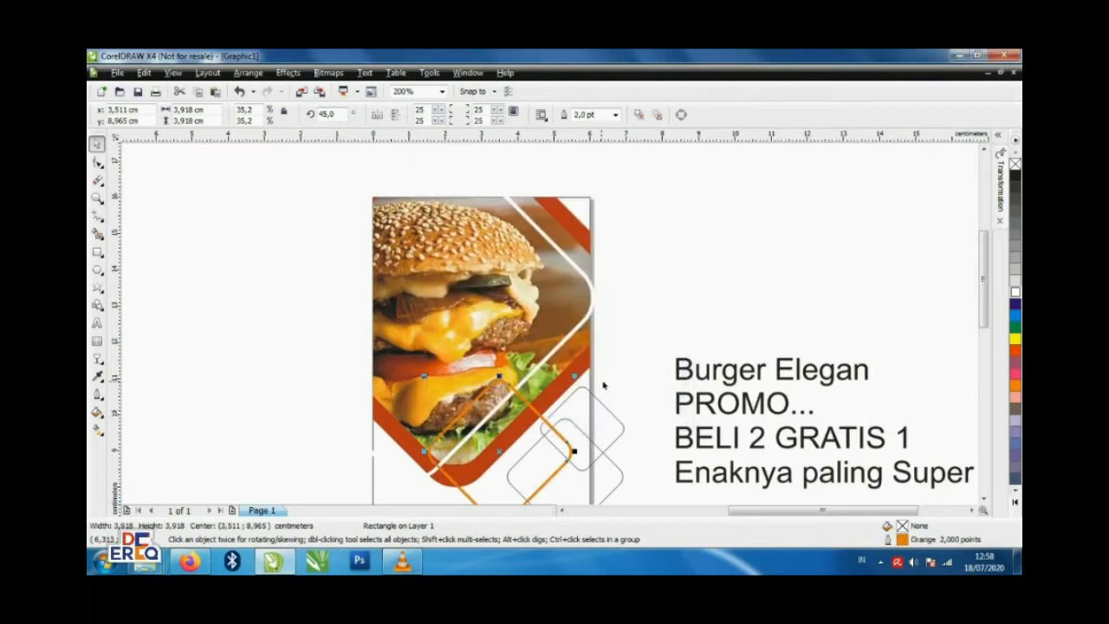
- Give the 2.3 cm diamond at the page edge a red 2 pt outline with rounded corners, Behind fill and Scale with image
{"action": "left_click", "coordinate": [588, 405]}
{"action": "right_click", "coordinate": [1015, 351]}
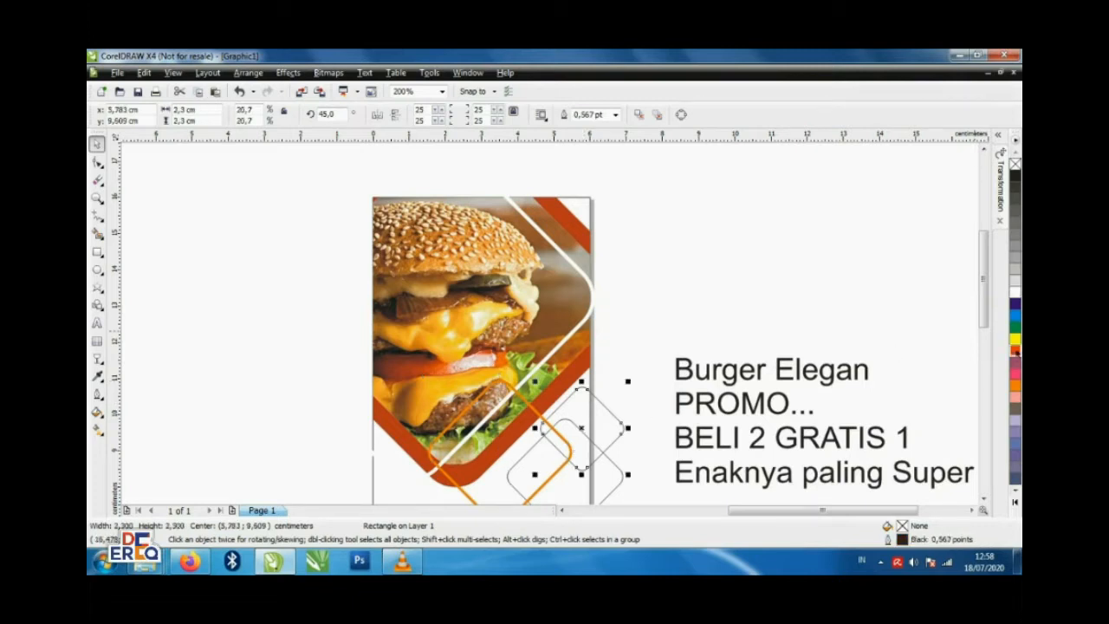
{"action": "key", "text": "F12"}
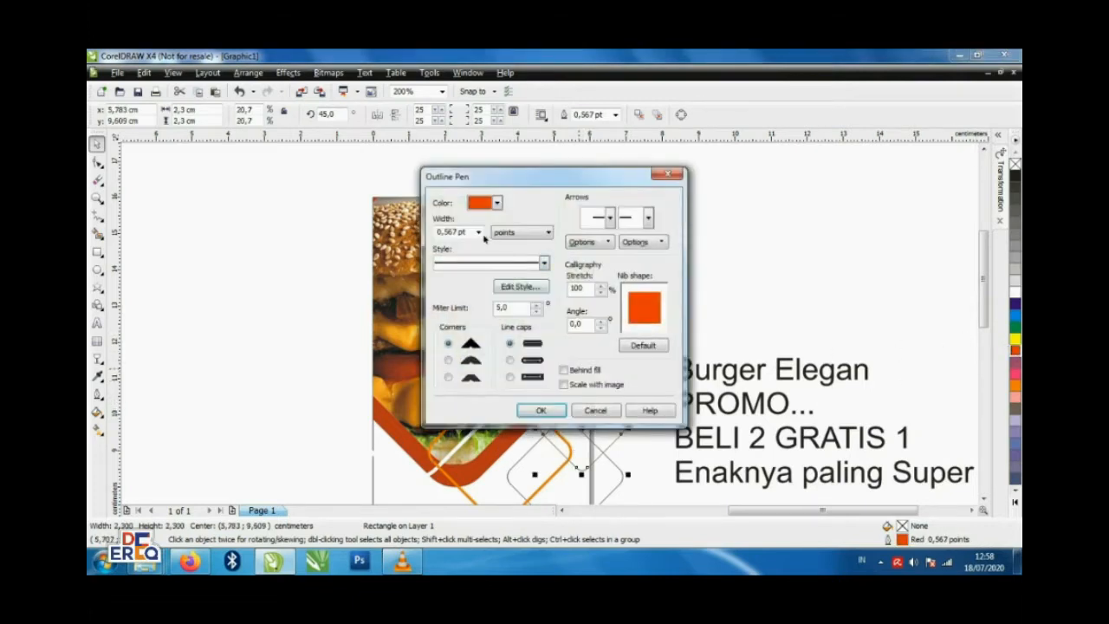
{"action": "left_click", "coordinate": [479, 233]}
{"action": "left_click", "coordinate": [472, 298]}
{"action": "left_click", "coordinate": [573, 371]}
{"action": "left_click", "coordinate": [573, 386]}
{"action": "left_click", "coordinate": [449, 361]}
{"action": "left_click", "coordinate": [560, 409]}
- Give the remaining 3.2 cm diamond an orange 2 pt outline with rounded corners, Behind fill and Scale with image
{"action": "scroll", "coordinate": [565, 440], "scroll_direction": "up", "scroll_amount": 1}
{"action": "scroll", "coordinate": [563, 415], "scroll_direction": "down", "scroll_amount": 1}
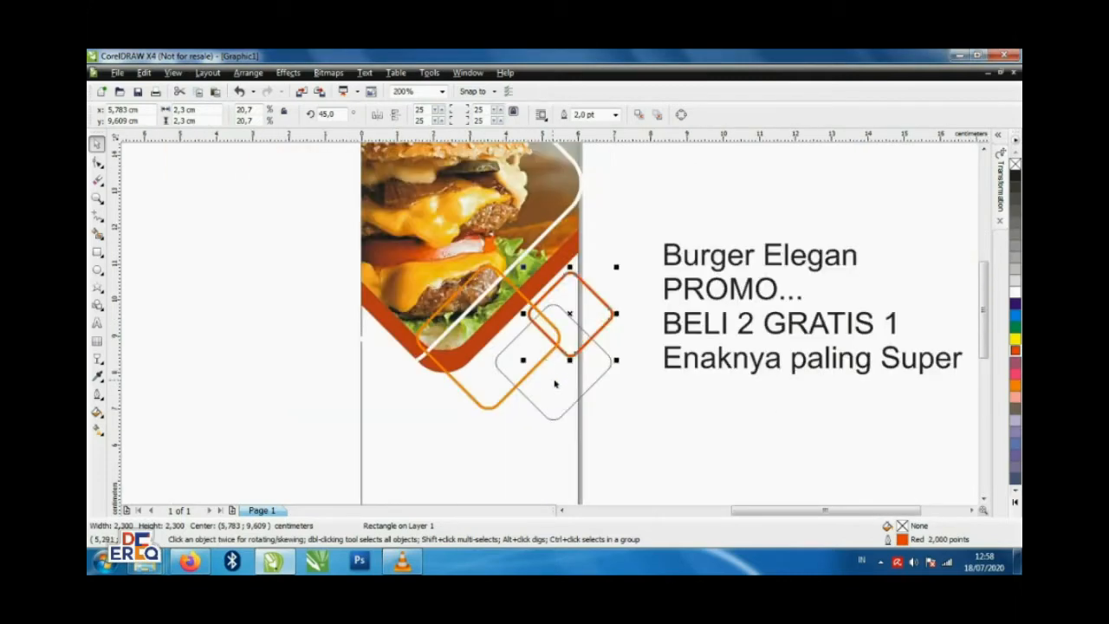
{"action": "left_click", "coordinate": [557, 385]}
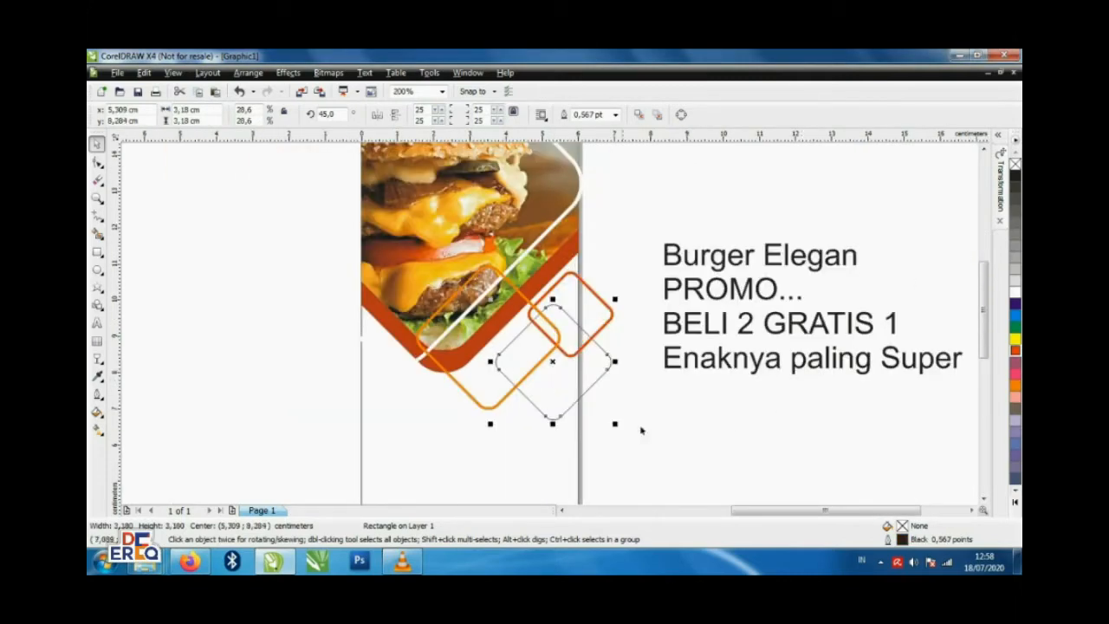
{"action": "right_click", "coordinate": [1015, 385]}
{"action": "key", "text": "F12"}
{"action": "left_click", "coordinate": [478, 232]}
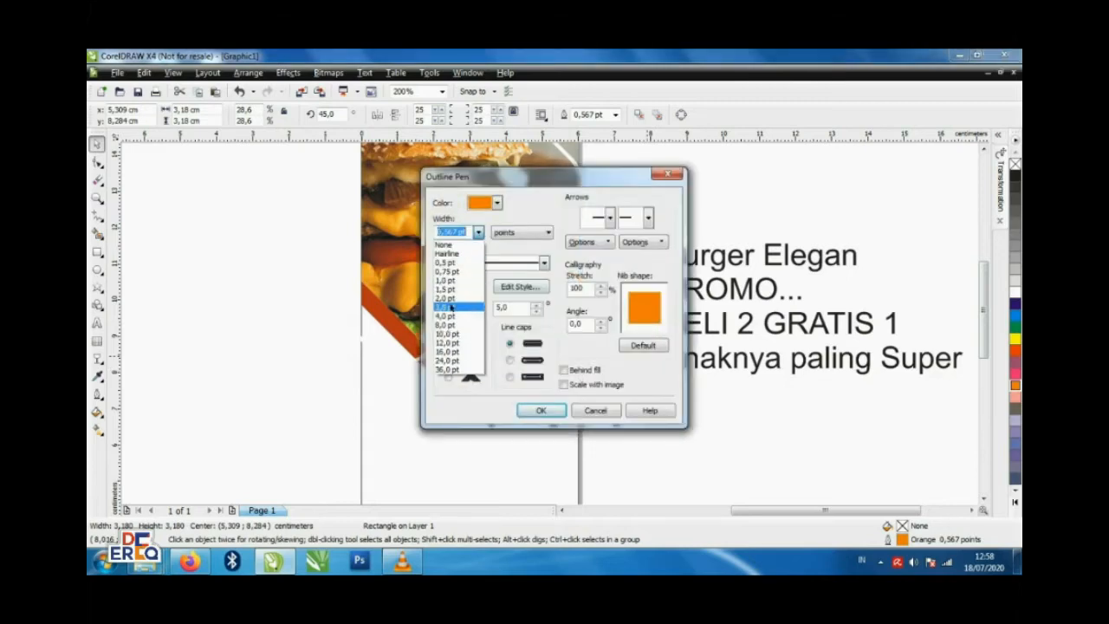
{"action": "left_click", "coordinate": [455, 301]}
{"action": "left_click", "coordinate": [449, 360]}
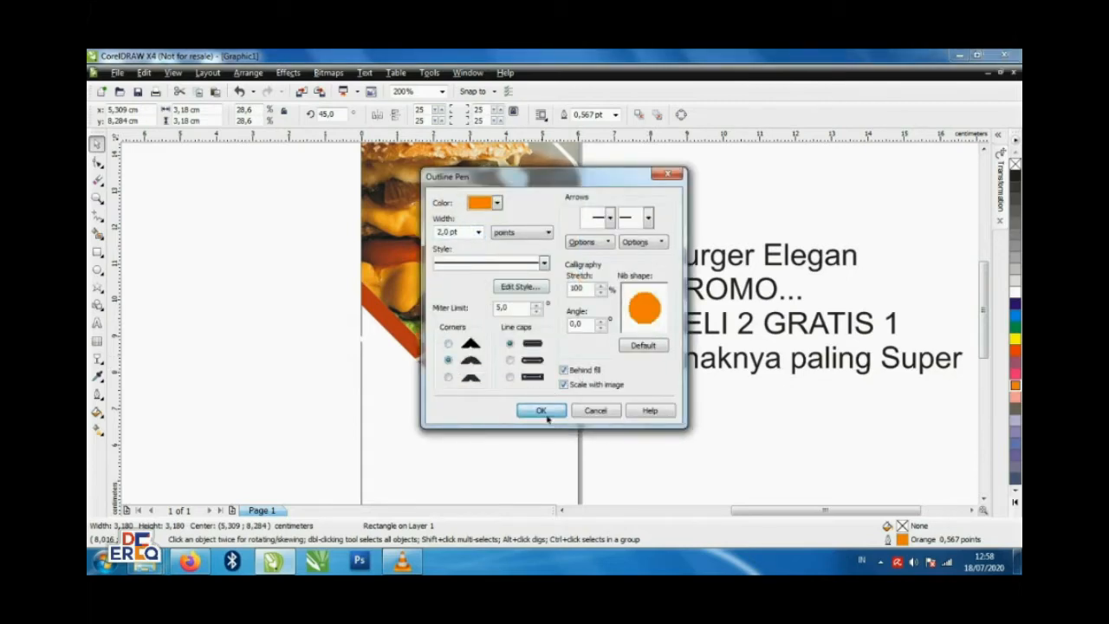
{"action": "left_click", "coordinate": [543, 412]}
{"action": "left_click", "coordinate": [666, 418]}
- Select the large white diamond and the three small diamonds on the page and convert their outlines to objects
{"action": "scroll", "coordinate": [549, 305], "scroll_direction": "down", "scroll_amount": 1}
{"action": "scroll", "coordinate": [542, 289], "scroll_direction": "up", "scroll_amount": 1}
{"action": "left_click", "coordinate": [549, 411]}
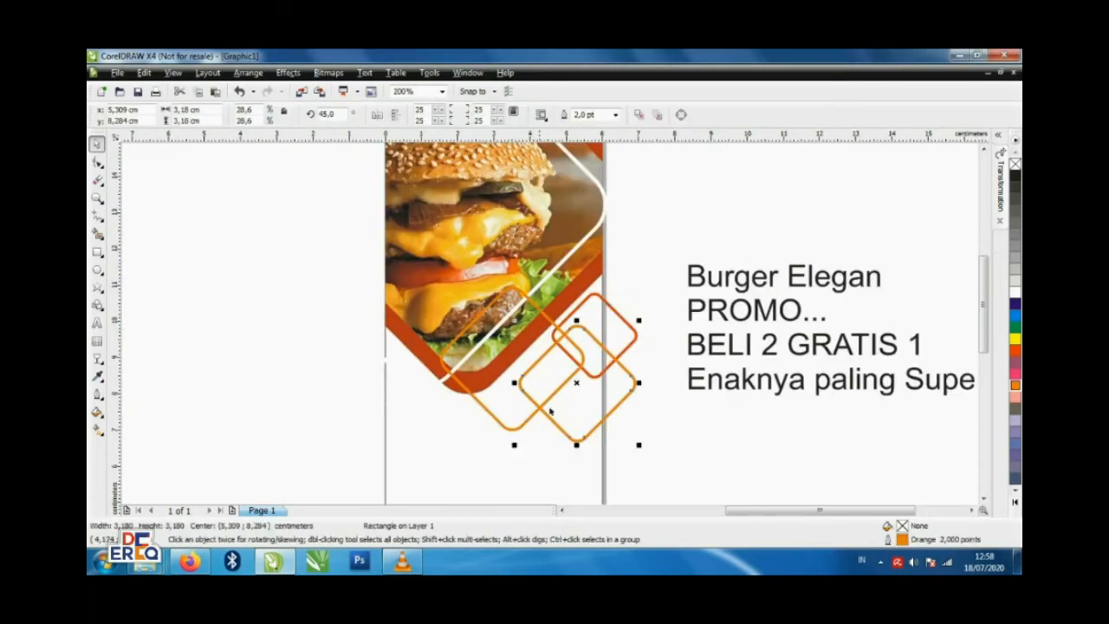
{"action": "left_click", "coordinate": [688, 285]}
{"action": "scroll", "coordinate": [579, 356], "scroll_direction": "down", "scroll_amount": 1}
{"action": "left_click", "coordinate": [633, 298]}
{"action": "left_click", "coordinate": [567, 264]}
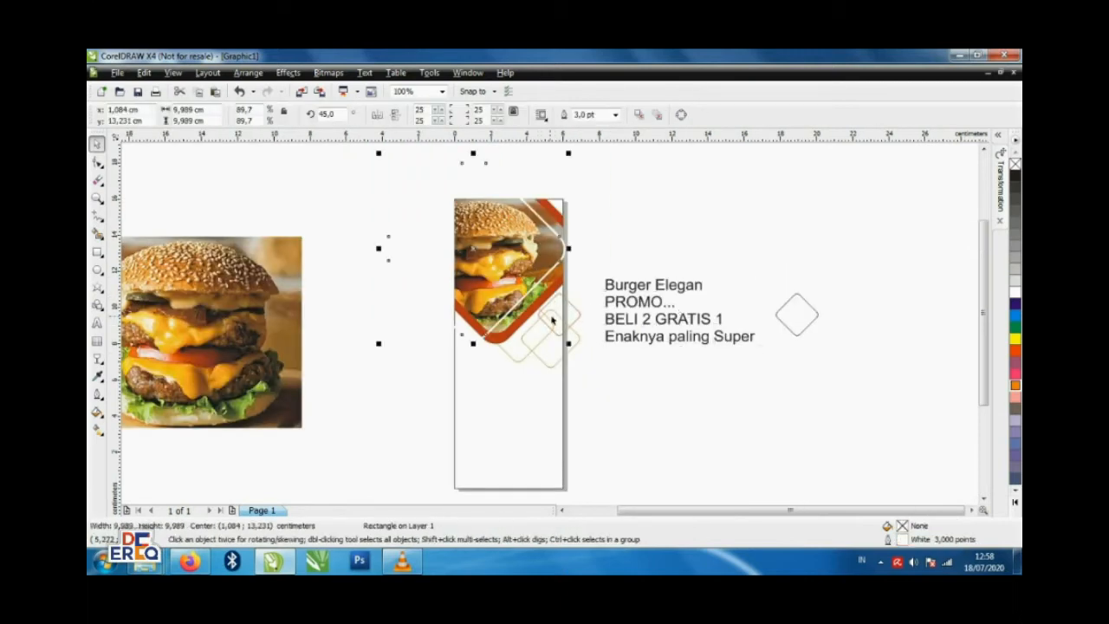
{"action": "scroll", "coordinate": [573, 267], "scroll_direction": "up", "scroll_amount": 1}
{"action": "left_click", "coordinate": [602, 316], "text": "shift"}
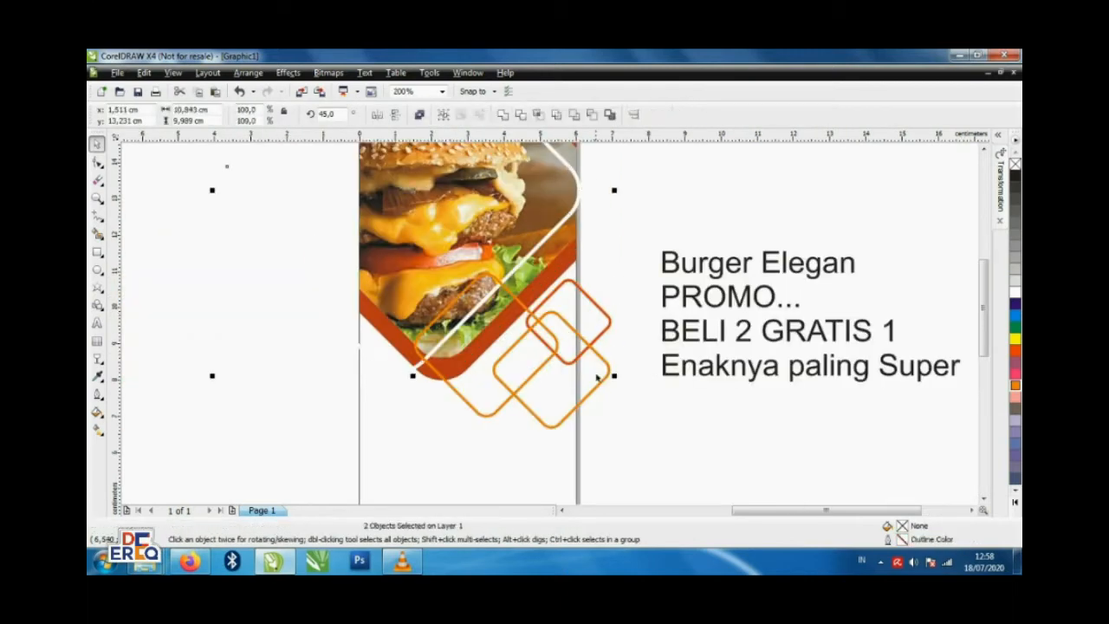
{"action": "left_click", "coordinate": [596, 384], "text": "shift"}
{"action": "left_click", "coordinate": [251, 73]}
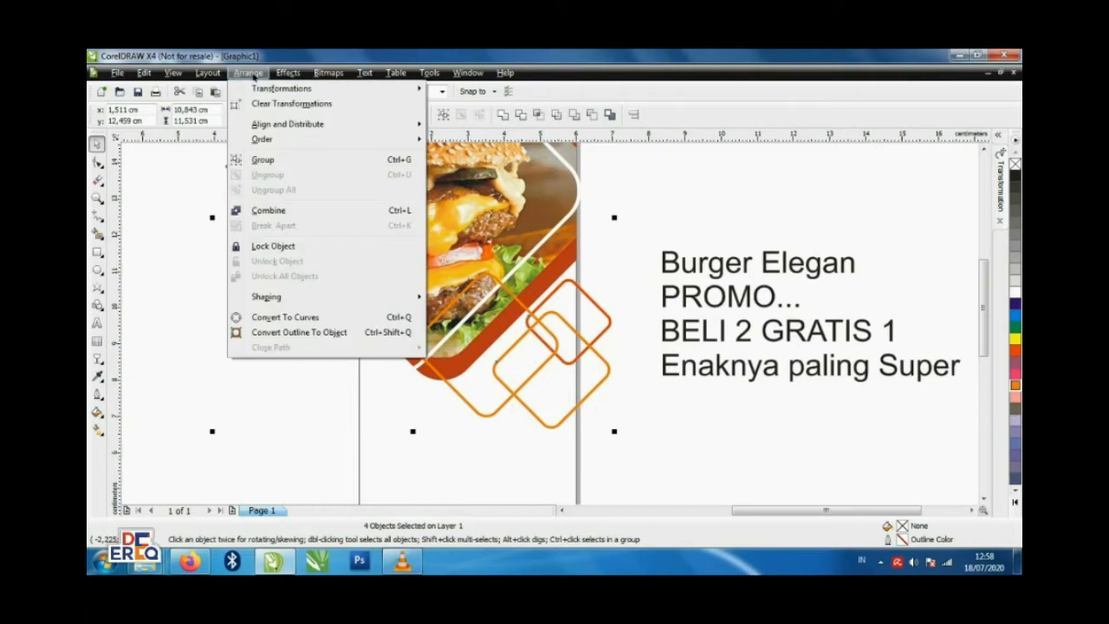
{"action": "left_click", "coordinate": [281, 332]}
- Draw two rectangles outside the page, one about 11.1 x 3.6 cm along its top edge and one along its left edge
{"action": "scroll", "coordinate": [464, 325], "scroll_direction": "down", "scroll_amount": 2}
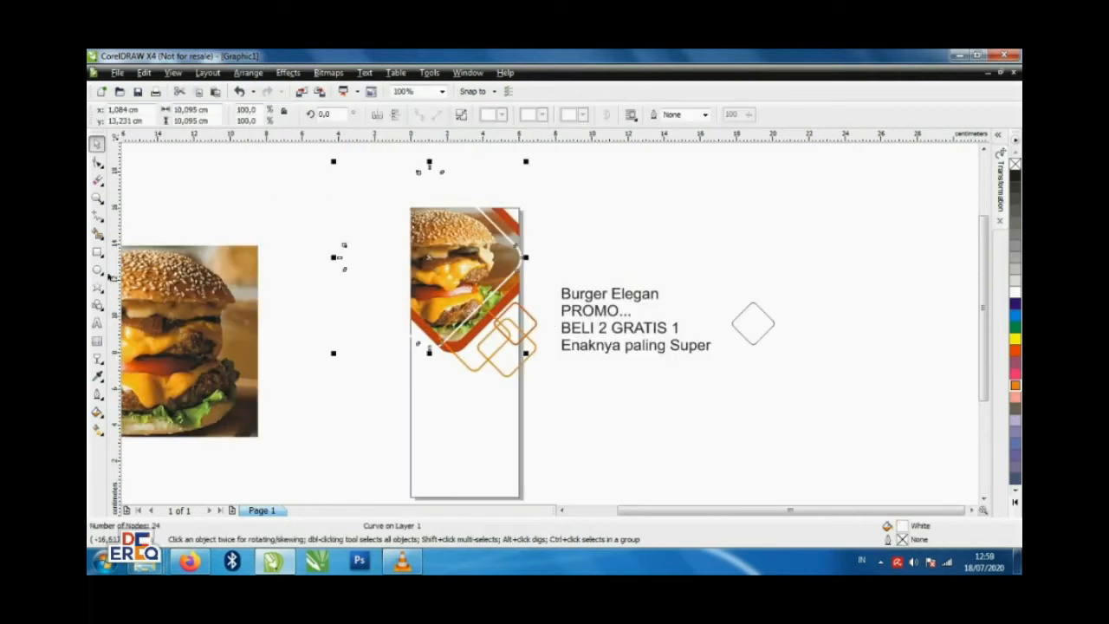
{"action": "left_click", "coordinate": [97, 251]}
{"action": "left_click_drag", "start_coordinate": [520, 214], "coordinate": [317, 149]}
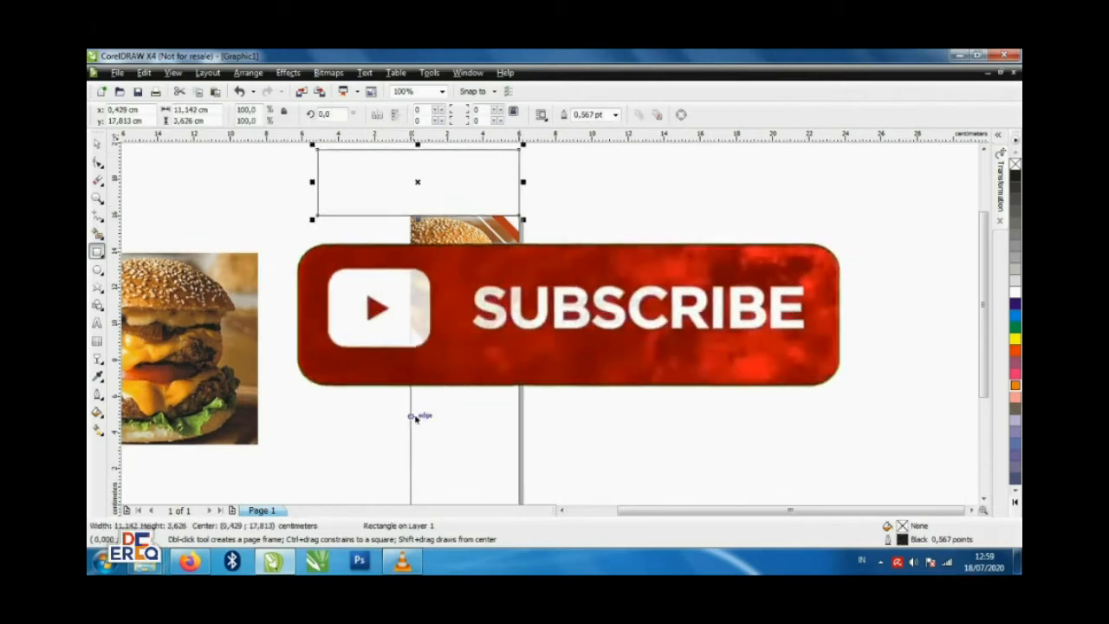
{"action": "left_click_drag", "start_coordinate": [411, 414], "coordinate": [281, 169]}
{"action": "key", "text": "space"}
- Trim the white diamond outline with the two rectangles using Simplify, and delete both rectangles
{"action": "left_click", "coordinate": [496, 215], "text": "shift"}
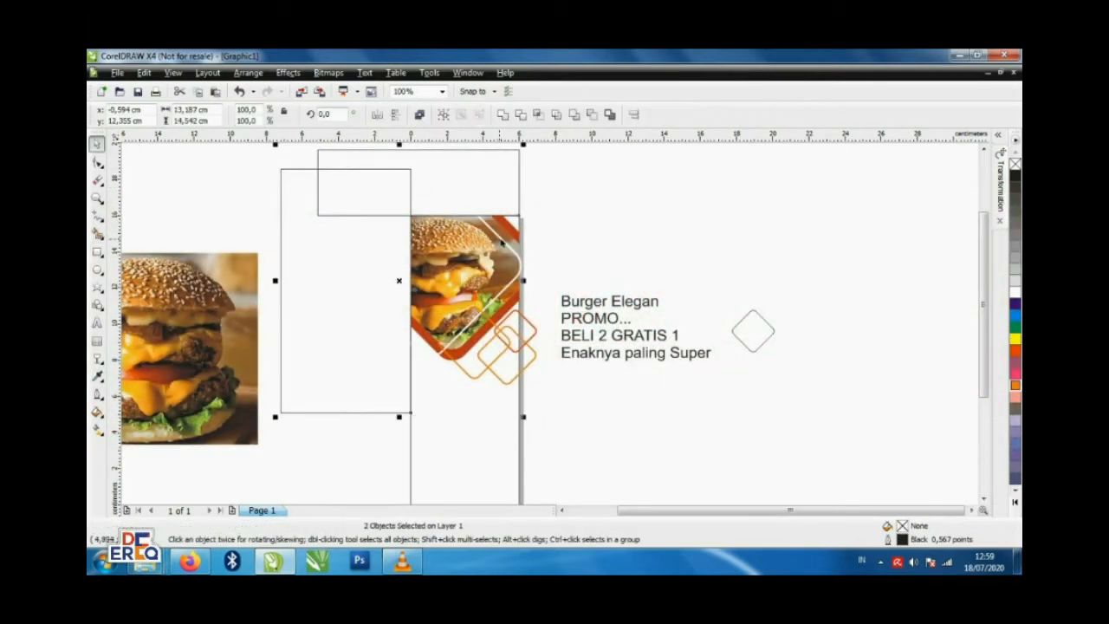
{"action": "left_click", "coordinate": [501, 239], "text": "shift"}
{"action": "left_click", "coordinate": [559, 116]}
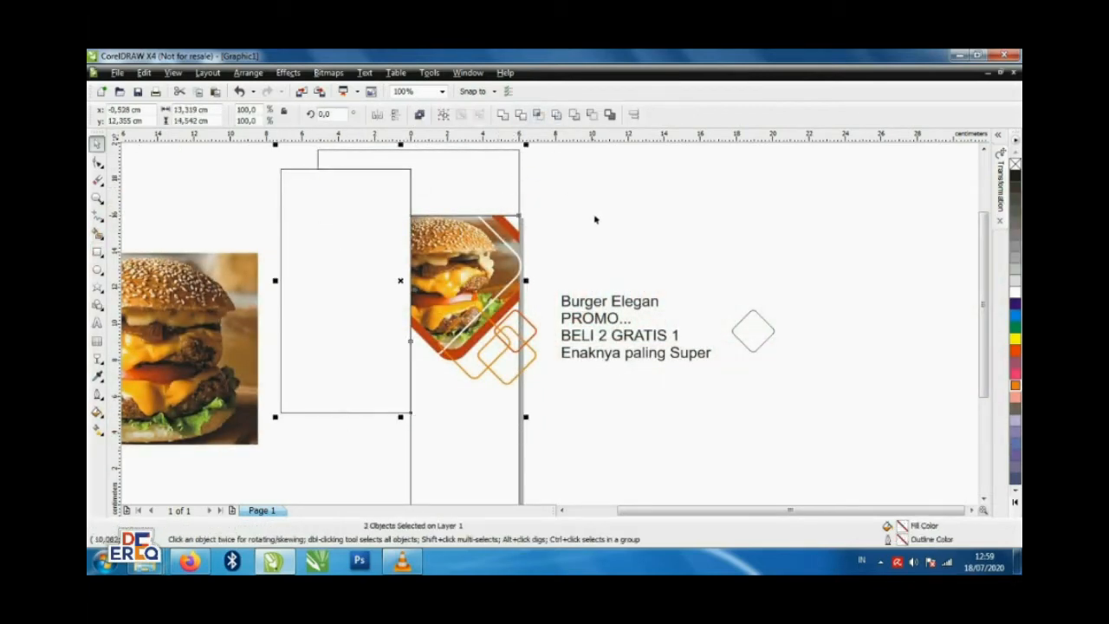
{"action": "key", "text": "Delete"}
{"action": "left_click", "coordinate": [355, 283]}
{"action": "key", "text": "Delete"}
- Draw a rectangle about 2.7 x 7.3 cm outside the page's right edge, covering the overhanging parts of the small diamonds
{"action": "scroll", "coordinate": [419, 333], "scroll_direction": "up", "scroll_amount": 1}
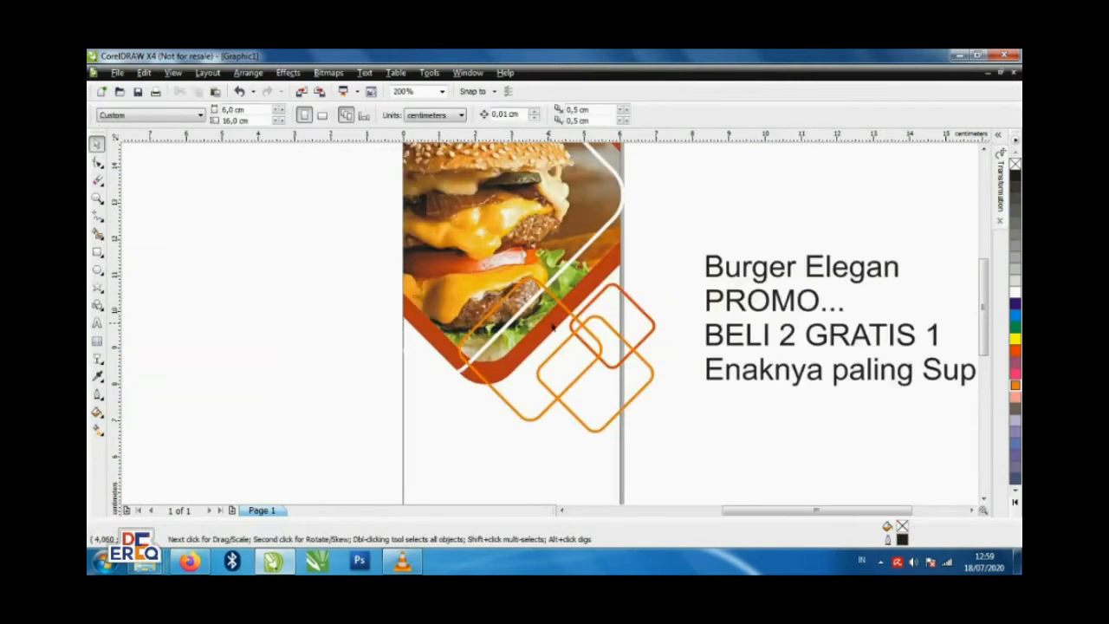
{"action": "left_click", "coordinate": [651, 318]}
{"action": "left_click", "coordinate": [97, 251]}
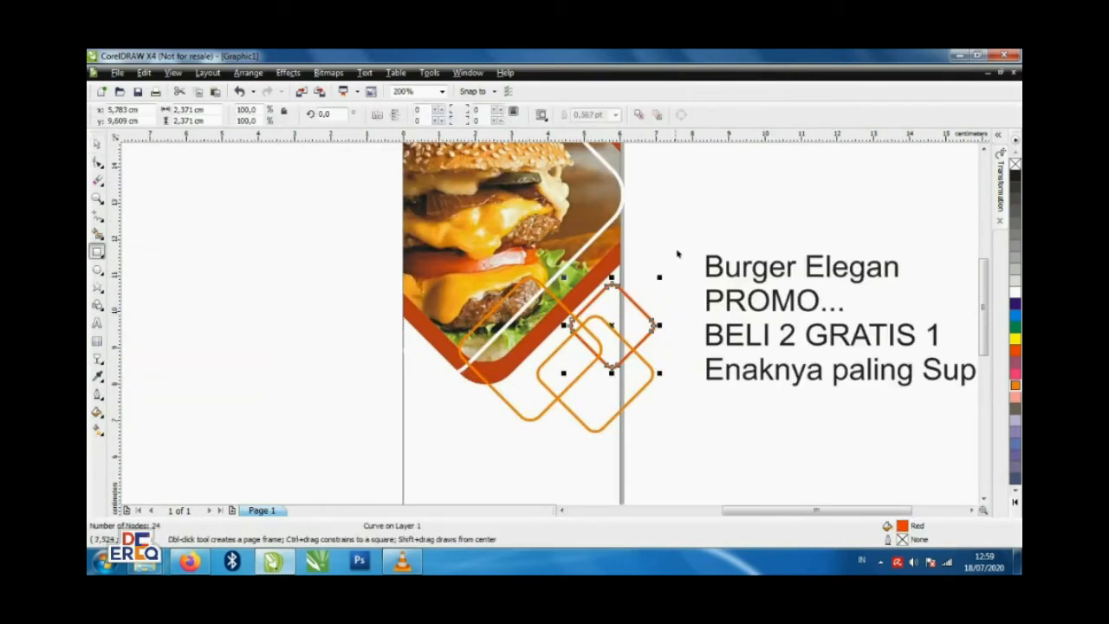
{"action": "left_click_drag", "start_coordinate": [622, 225], "coordinate": [722, 495]}
- Trim the two overhanging small diamonds at the page edge with the rectangle using Simplify, and delete the rectangle
{"action": "left_click", "coordinate": [97, 144]}
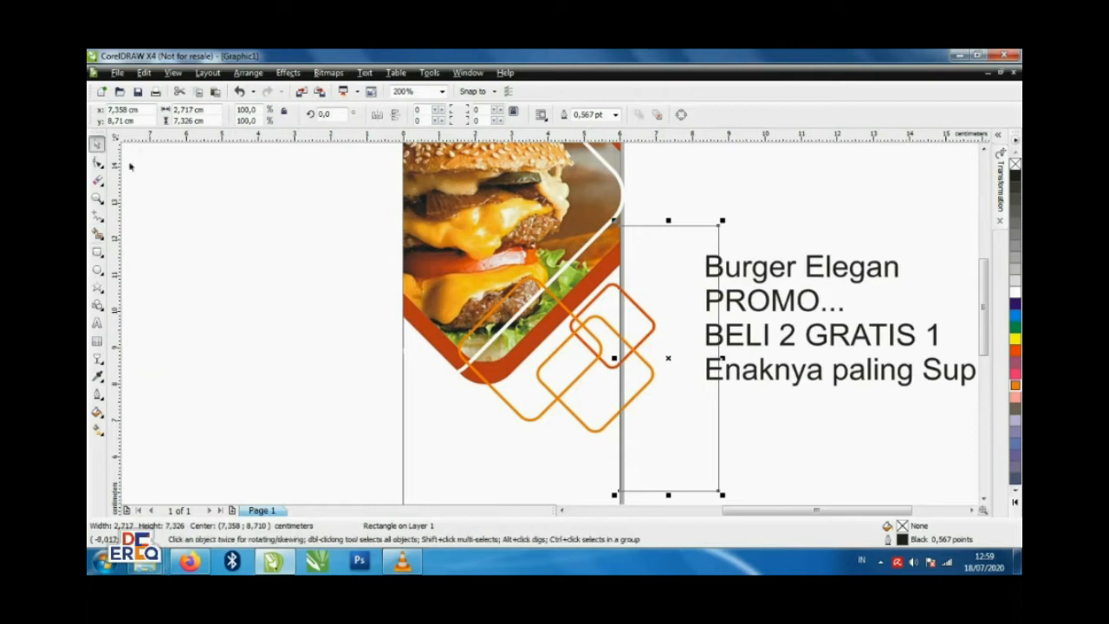
{"action": "left_click", "coordinate": [593, 422], "text": "shift"}
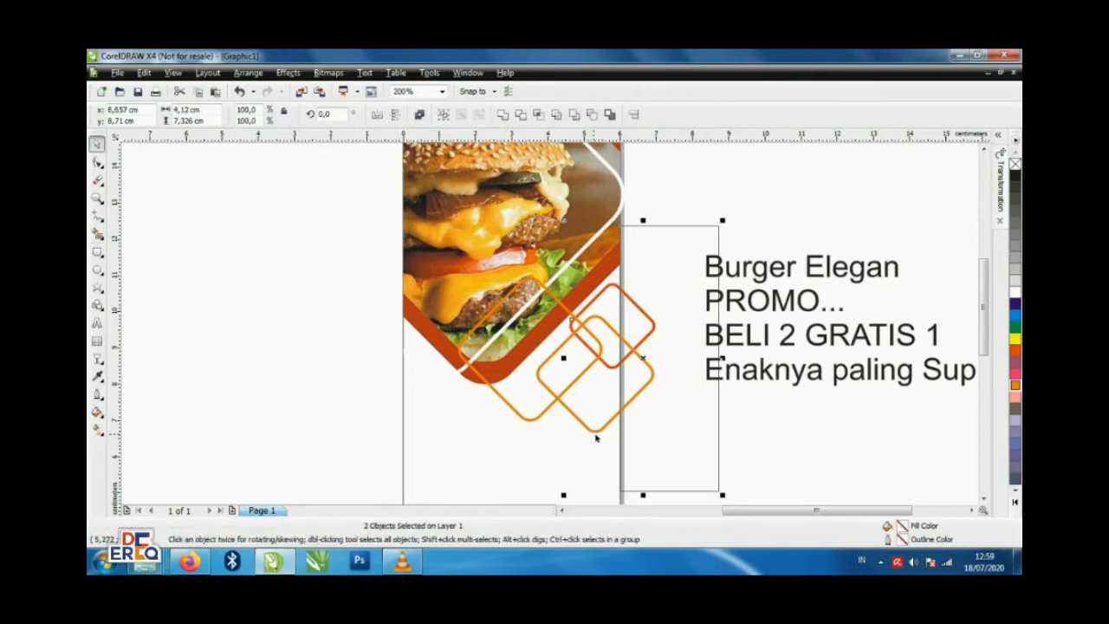
{"action": "left_click", "coordinate": [596, 437], "text": "shift"}
{"action": "left_click", "coordinate": [552, 115]}
{"action": "left_click", "coordinate": [718, 199]}
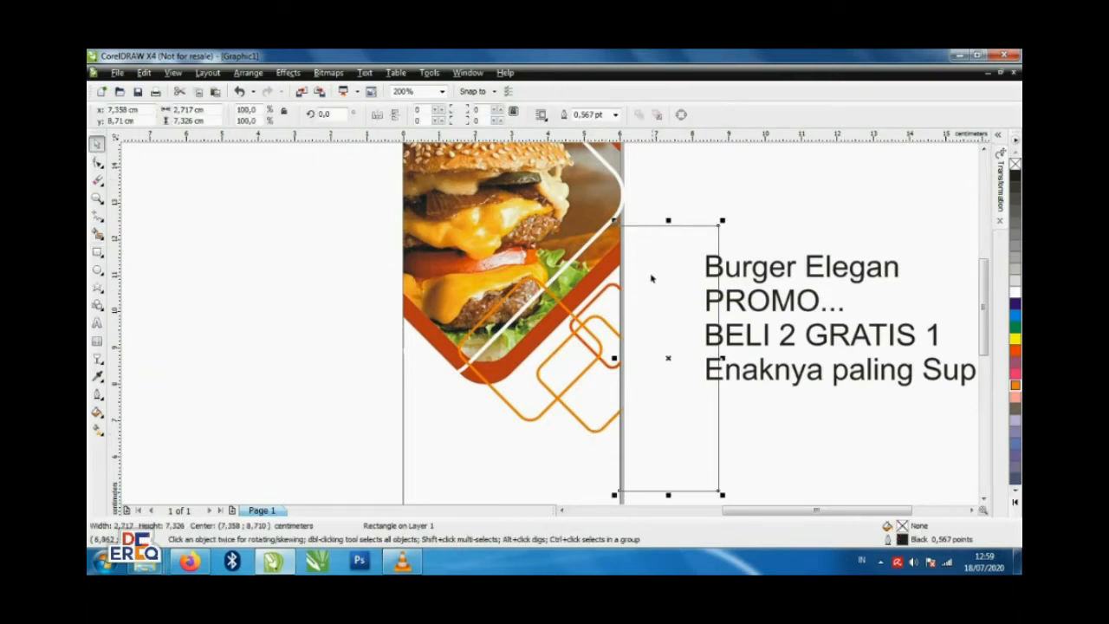
{"action": "key", "text": "Delete"}
- Try Deep Yellow as the fill of the lower trimmed small diamond and return it to Orange
{"action": "left_click", "coordinate": [596, 435]}
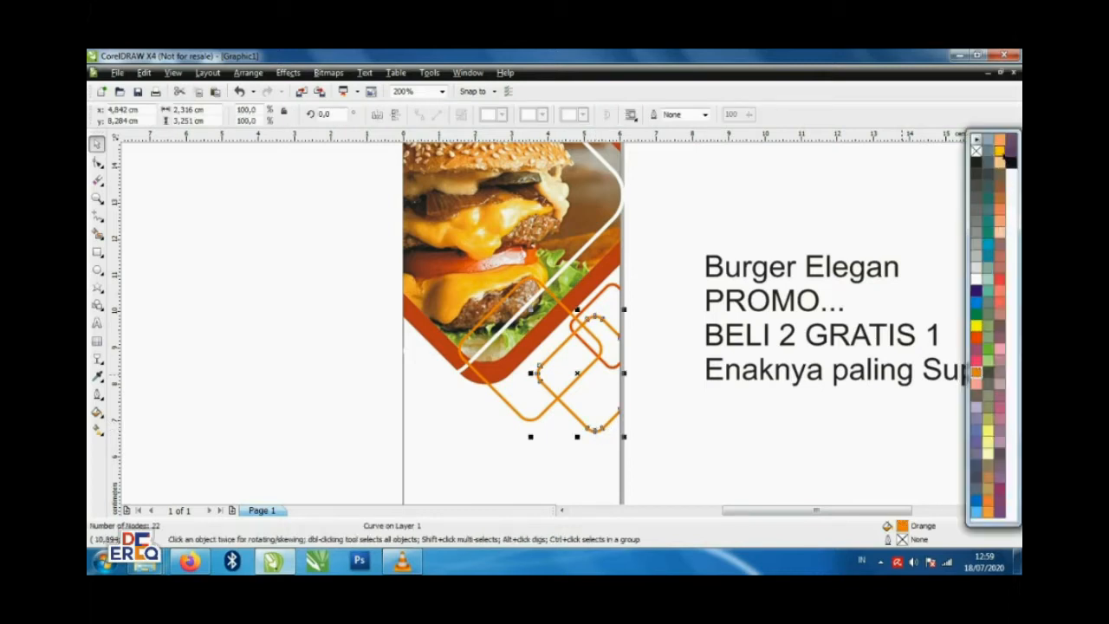
{"action": "left_click", "coordinate": [998, 152]}
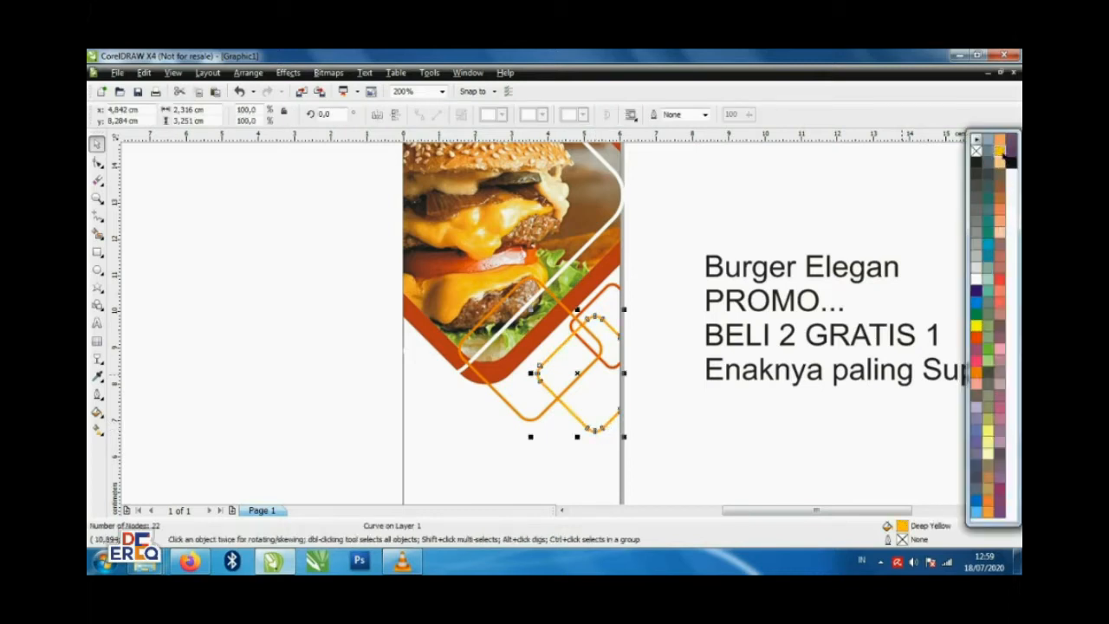
{"action": "left_click", "coordinate": [977, 341]}
{"action": "left_click", "coordinate": [976, 371]}
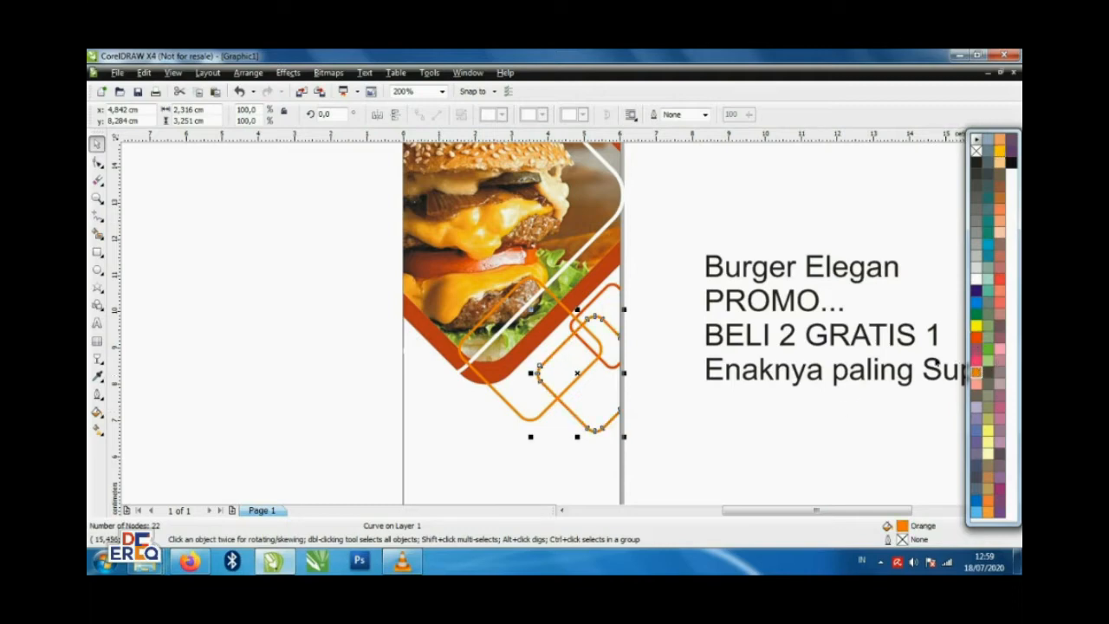
{"action": "left_click", "coordinate": [849, 215]}
- PowerClip the burger photo from beside the page inside the page-sized rectangle
{"action": "scroll", "coordinate": [554, 326], "scroll_direction": "down", "scroll_amount": 1}
{"action": "left_click_drag", "start_coordinate": [192, 303], "coordinate": [445, 430]}
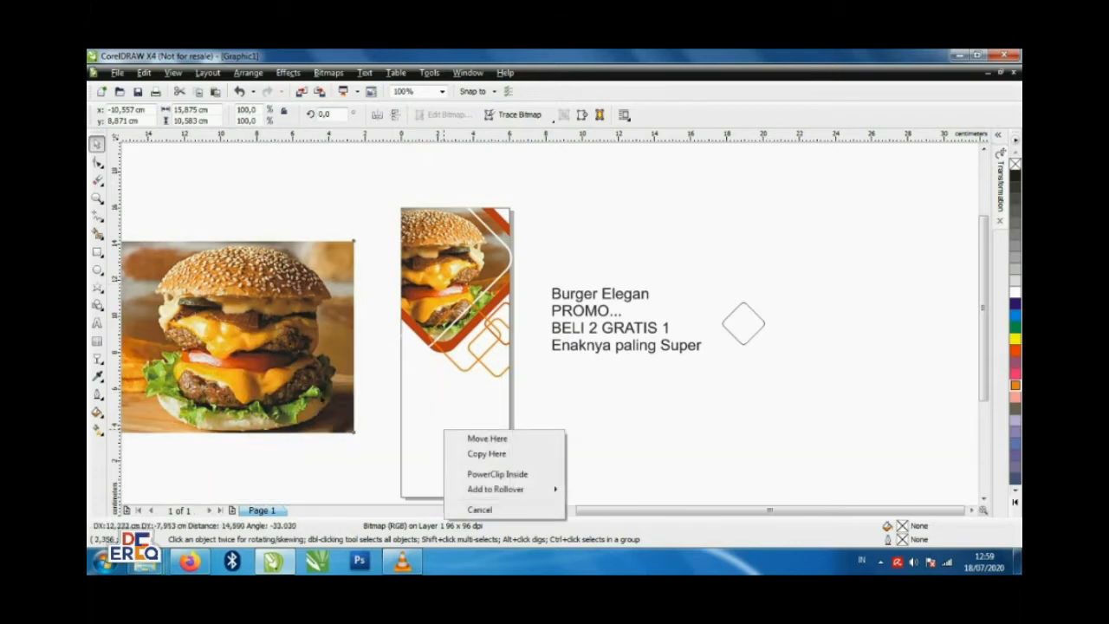
{"action": "key", "text": "Escape"}
{"action": "left_click_drag", "start_coordinate": [285, 278], "coordinate": [450, 439]}
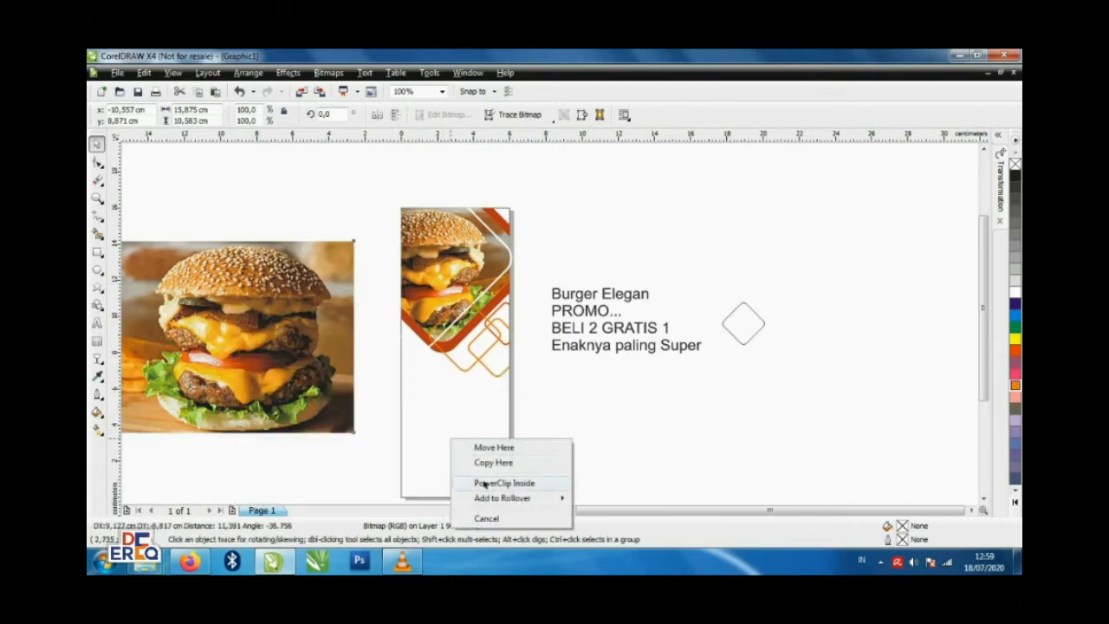
{"action": "left_click", "coordinate": [486, 483]}
- Edit the PowerClip contents, moving the burger photo to the lower part of the page and enlarging it to about 16.6 x 11.1 cm
{"action": "right_click", "coordinate": [471, 440]}
{"action": "left_click", "coordinate": [507, 136]}
{"action": "left_click", "coordinate": [530, 283]}
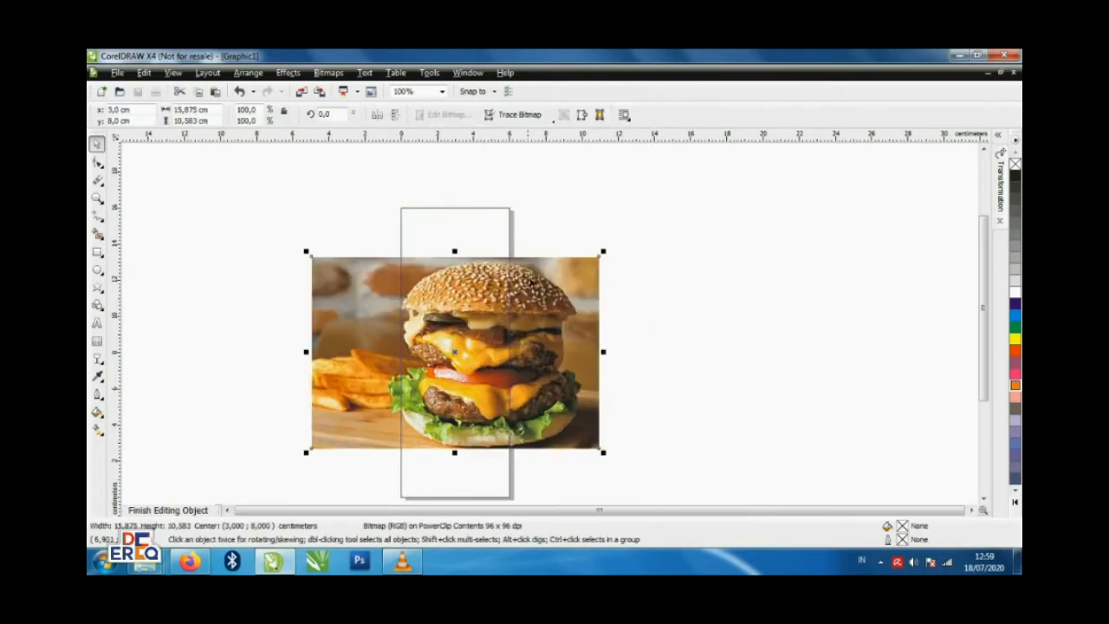
{"action": "left_click_drag", "start_coordinate": [616, 320], "coordinate": [616, 321]}
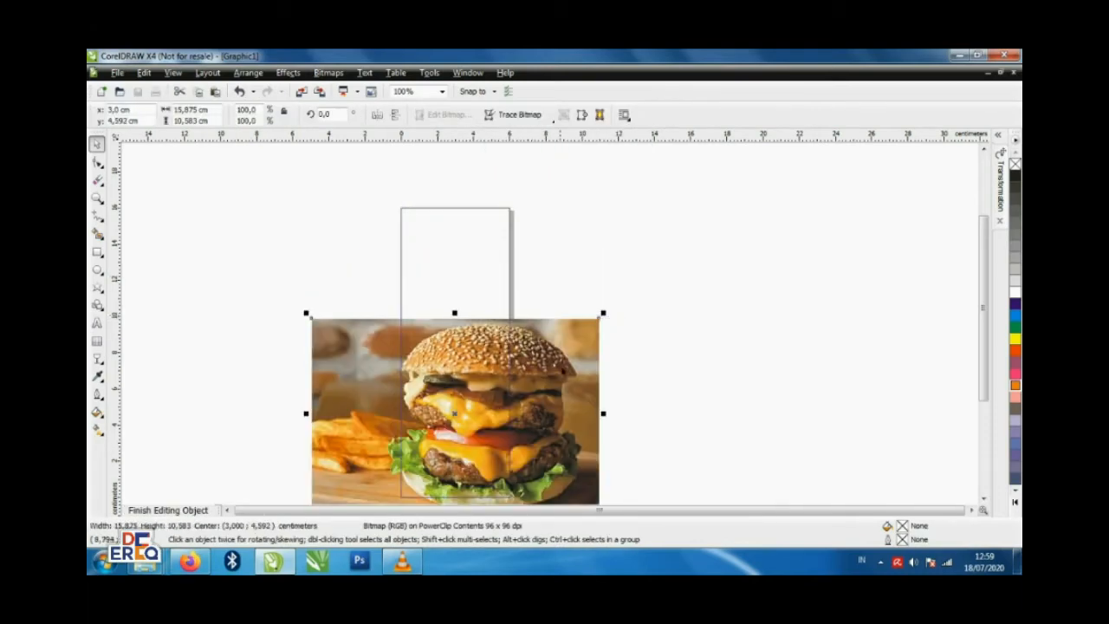
{"action": "left_click_drag", "start_coordinate": [561, 368], "coordinate": [557, 362]}
{"action": "left_click_drag", "start_coordinate": [607, 307], "coordinate": [608, 297]}
- Apply a linear transparency to the burger photo so it fades out toward its upper edge, and finish editing the contents
{"action": "left_click", "coordinate": [101, 356]}
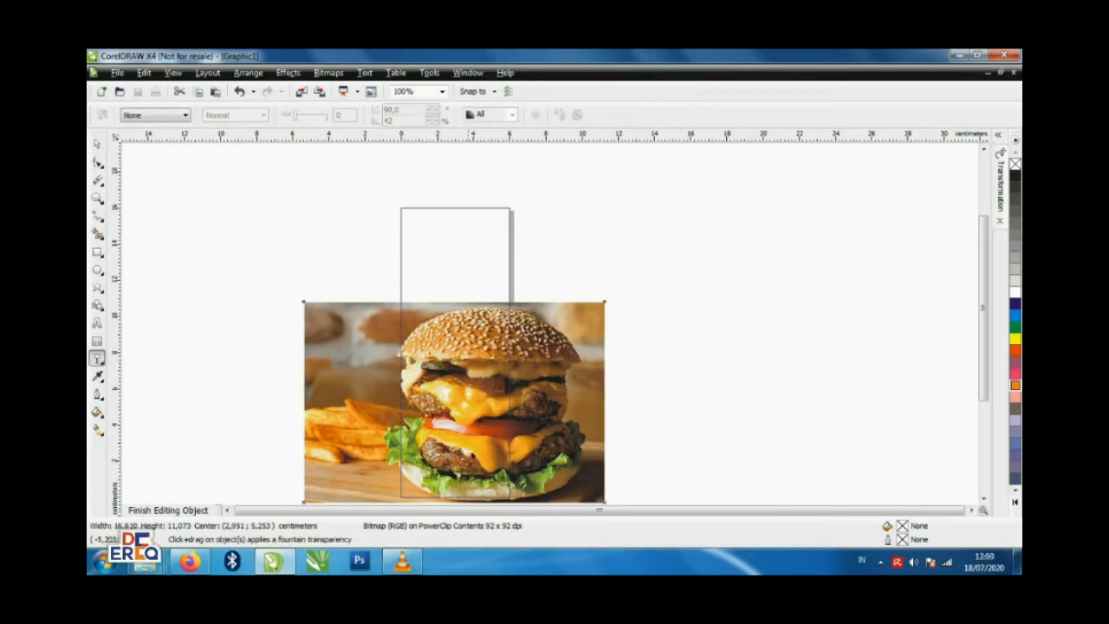
{"action": "scroll", "coordinate": [587, 174], "scroll_direction": "down", "scroll_amount": 1}
{"action": "left_click_drag", "start_coordinate": [585, 435], "coordinate": [529, 242]}
{"action": "scroll", "coordinate": [537, 291], "scroll_direction": "up", "scroll_amount": 1}
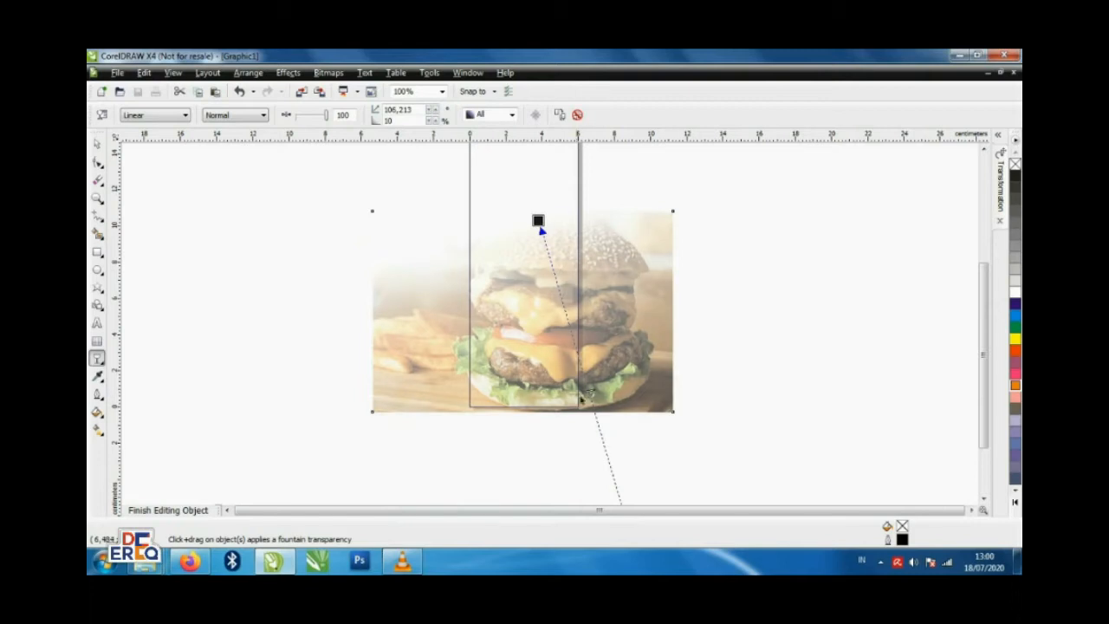
{"action": "left_click", "coordinate": [173, 509]}
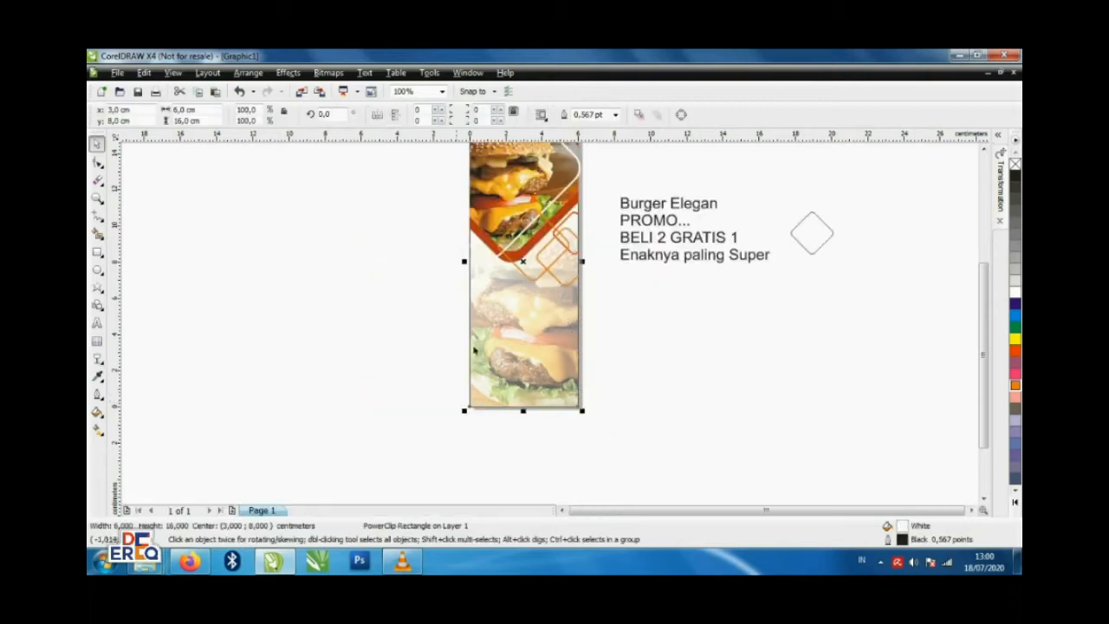
- Reopen the page rectangle's PowerClip contents, shrink the faded burger photo to about 13.6 x 9.1 cm, and finish editing
{"action": "scroll", "coordinate": [518, 328], "scroll_direction": "down", "scroll_amount": 1}
{"action": "scroll", "coordinate": [561, 334], "scroll_direction": "up", "scroll_amount": 1}
{"action": "right_click", "coordinate": [580, 379]}
{"action": "left_click", "coordinate": [606, 72]}
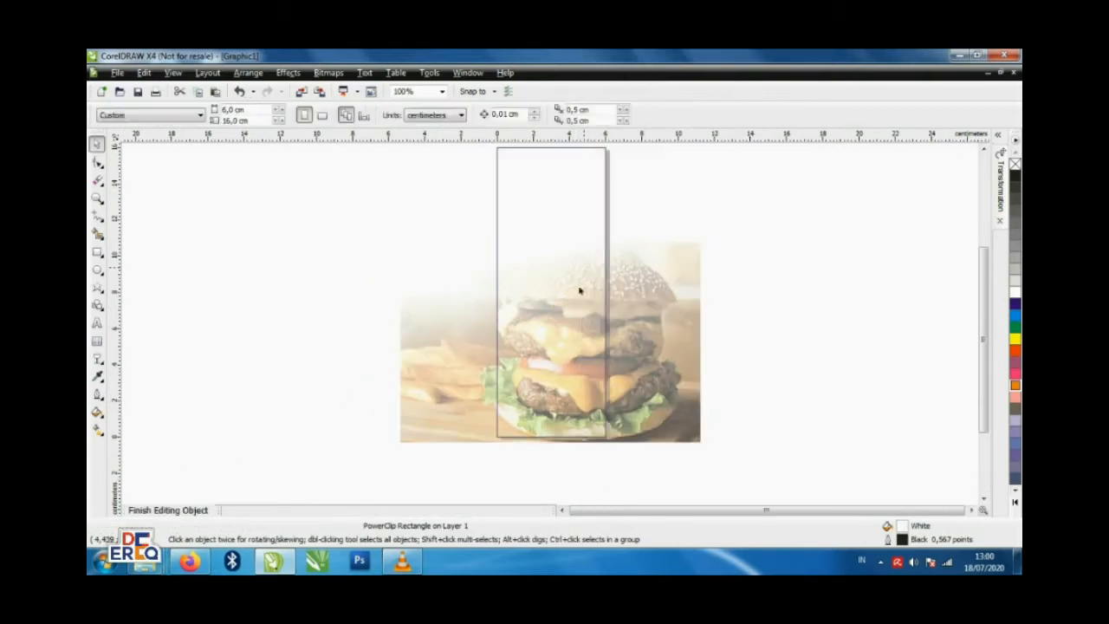
{"action": "left_click", "coordinate": [579, 289]}
{"action": "left_click_drag", "start_coordinate": [398, 240], "coordinate": [445, 274]}
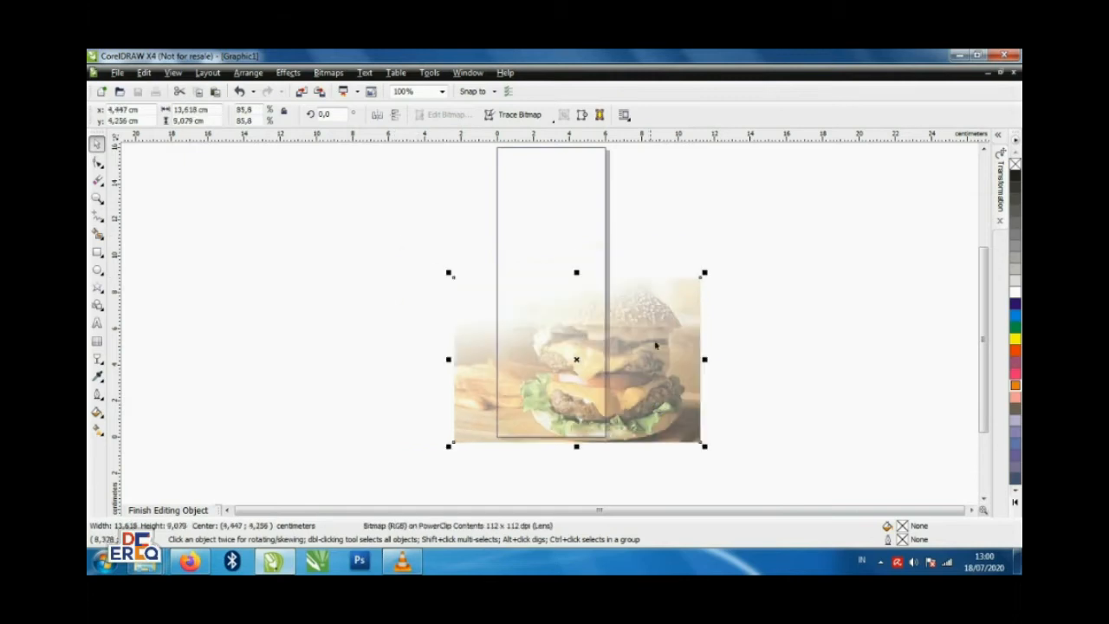
{"action": "left_click", "coordinate": [205, 509]}
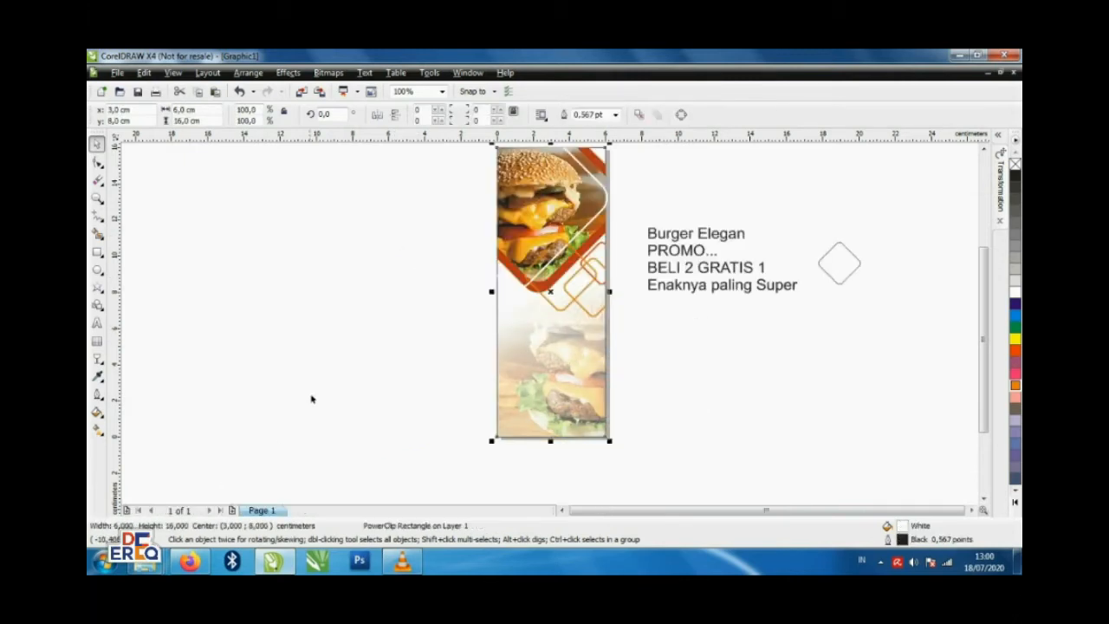
- Nudge the promotional text away from the page, and place the spare rounded diamond, enlarged to about 10.9 cm, over the page's lower-left corner
{"action": "left_click", "coordinate": [309, 395]}
{"action": "left_click_drag", "start_coordinate": [680, 248], "coordinate": [698, 256]}
{"action": "left_click", "coordinate": [844, 256]}
{"action": "left_click_drag", "start_coordinate": [844, 257], "coordinate": [602, 298]}
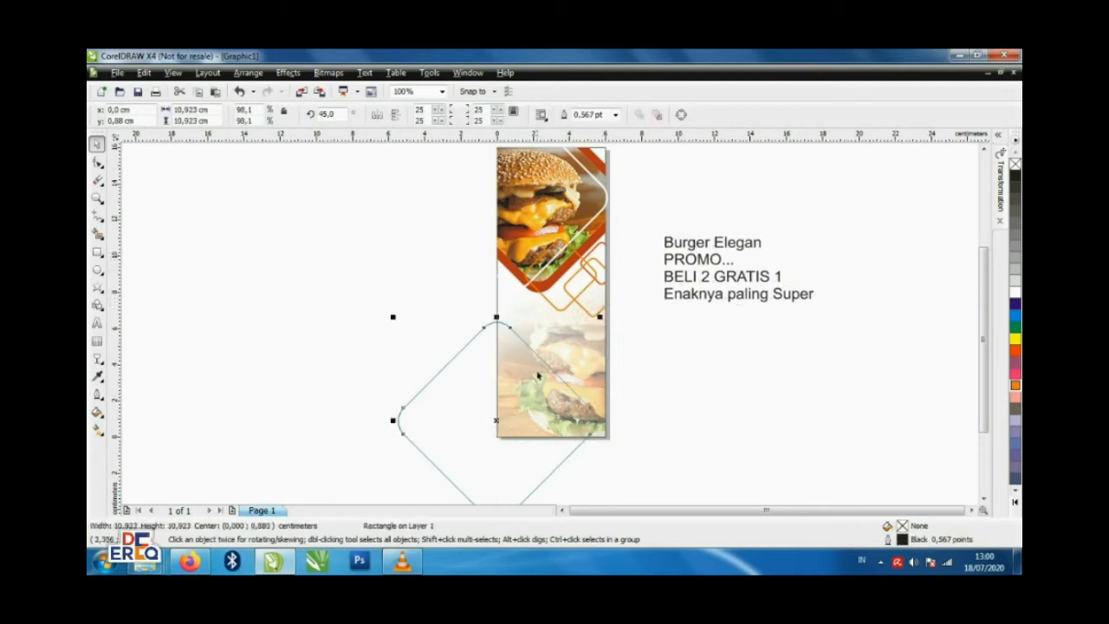
- Intersect the large diamond with the page rectangle, and move the original diamond off the page to the left
{"action": "left_click", "coordinate": [581, 355], "text": "shift"}
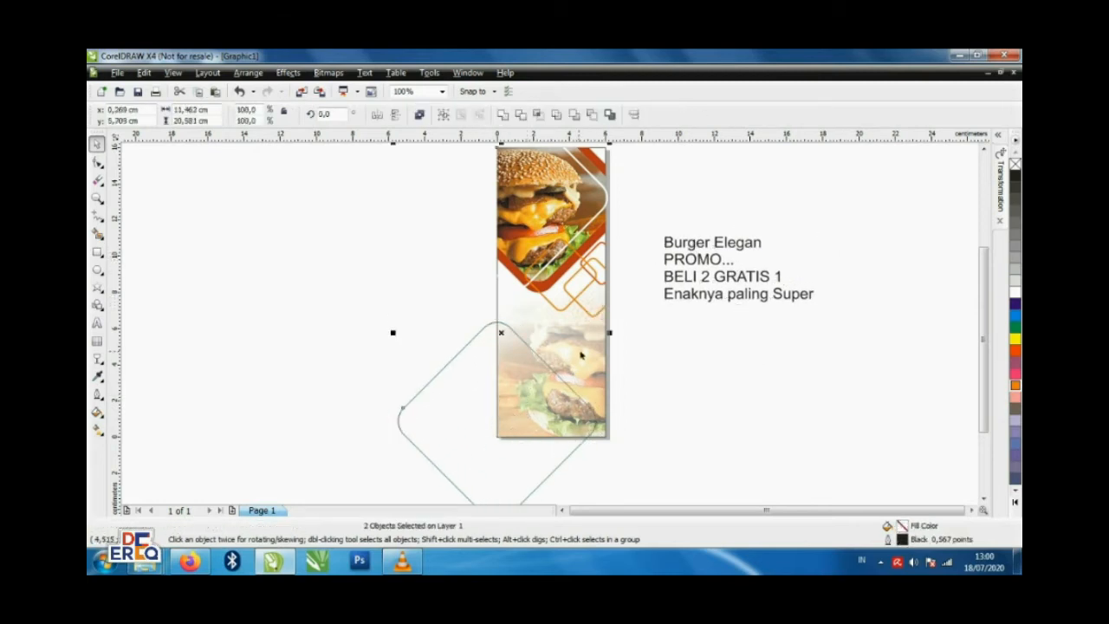
{"action": "left_click", "coordinate": [540, 117]}
{"action": "left_click_drag", "start_coordinate": [552, 417], "coordinate": [389, 428]}
- Remove the outline from the intersected shape in the page's lower-left corner
{"action": "left_click", "coordinate": [542, 381]}
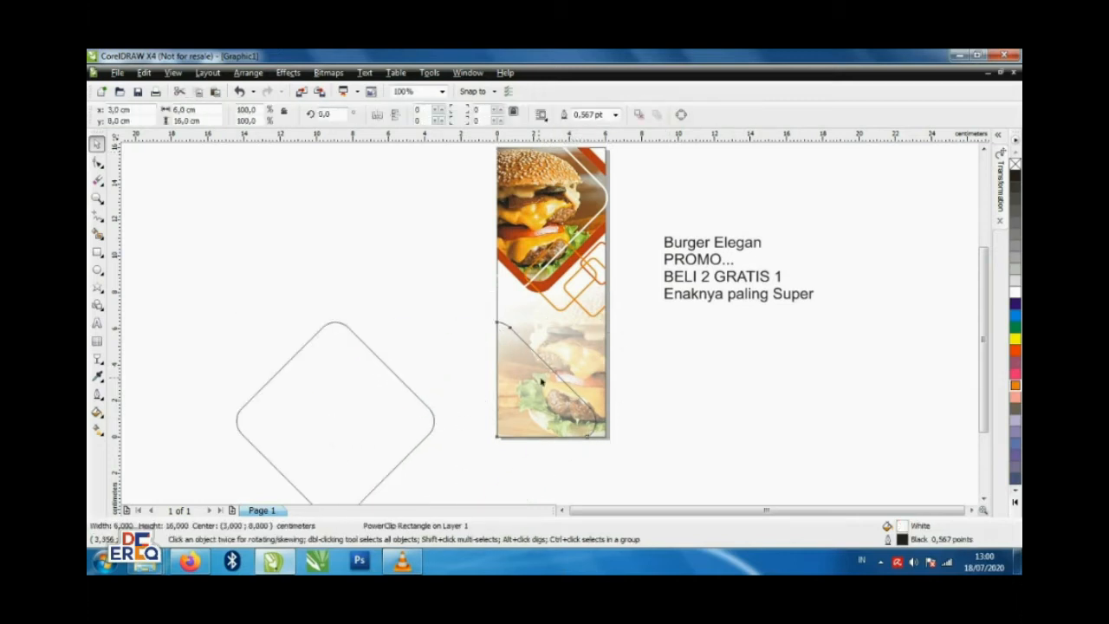
{"action": "scroll", "coordinate": [537, 389], "scroll_direction": "up", "scroll_amount": 1}
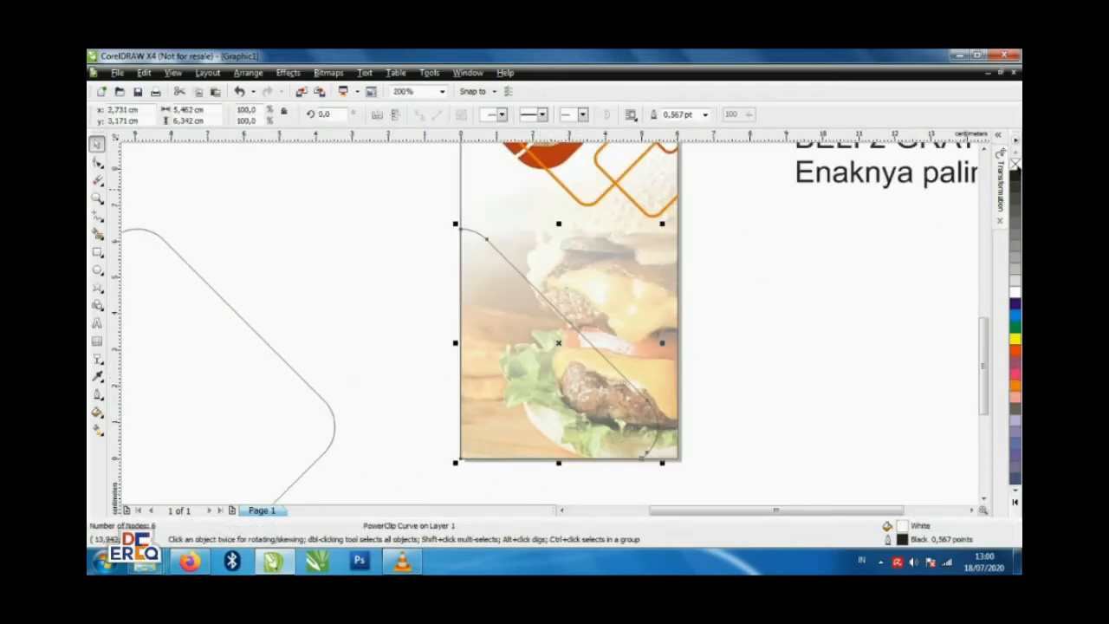
{"action": "right_click", "coordinate": [1014, 164]}
- Give the lower-left shape a flat upper-right drop shadow with feathering 2, opacity 67 and an offset of about 0.04 cm
{"action": "left_click", "coordinate": [98, 363]}
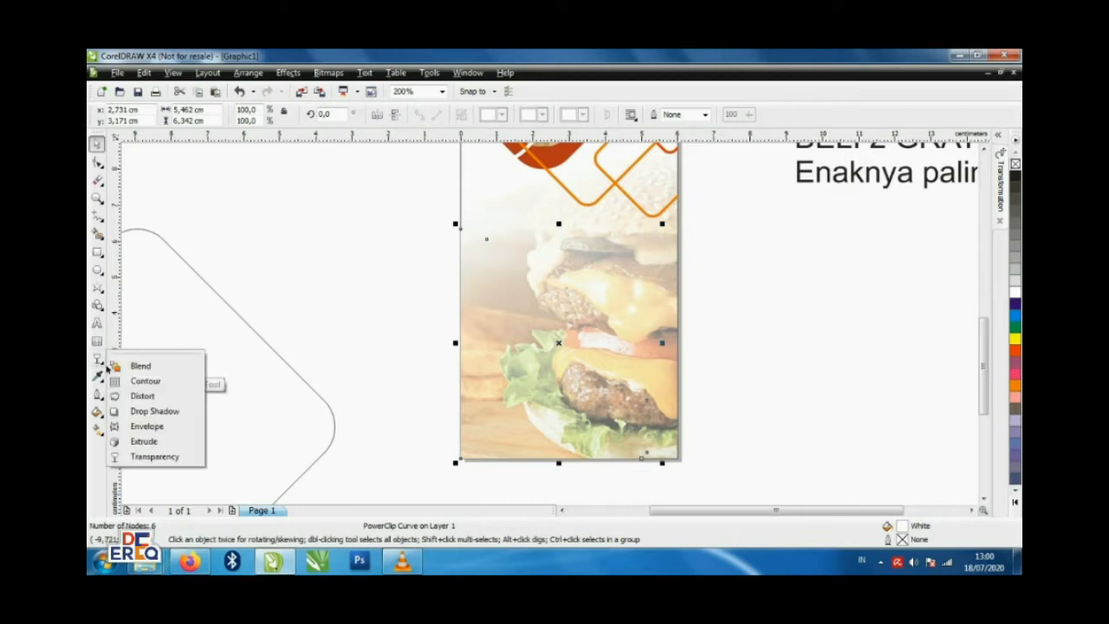
{"action": "left_click", "coordinate": [134, 410]}
{"action": "left_click", "coordinate": [155, 117]}
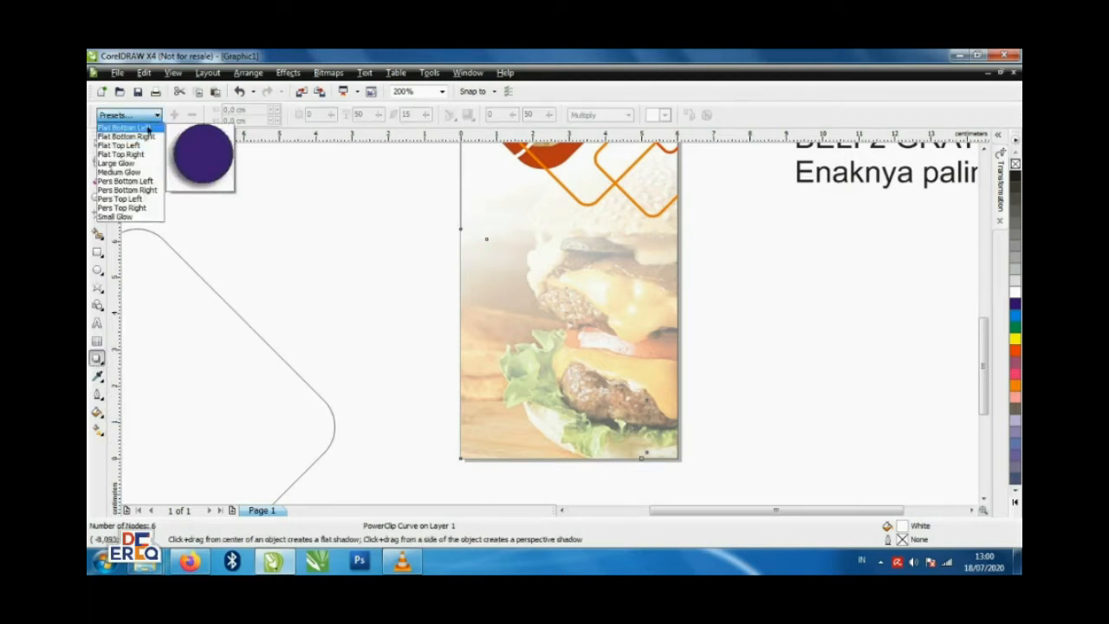
{"action": "left_click", "coordinate": [121, 143]}
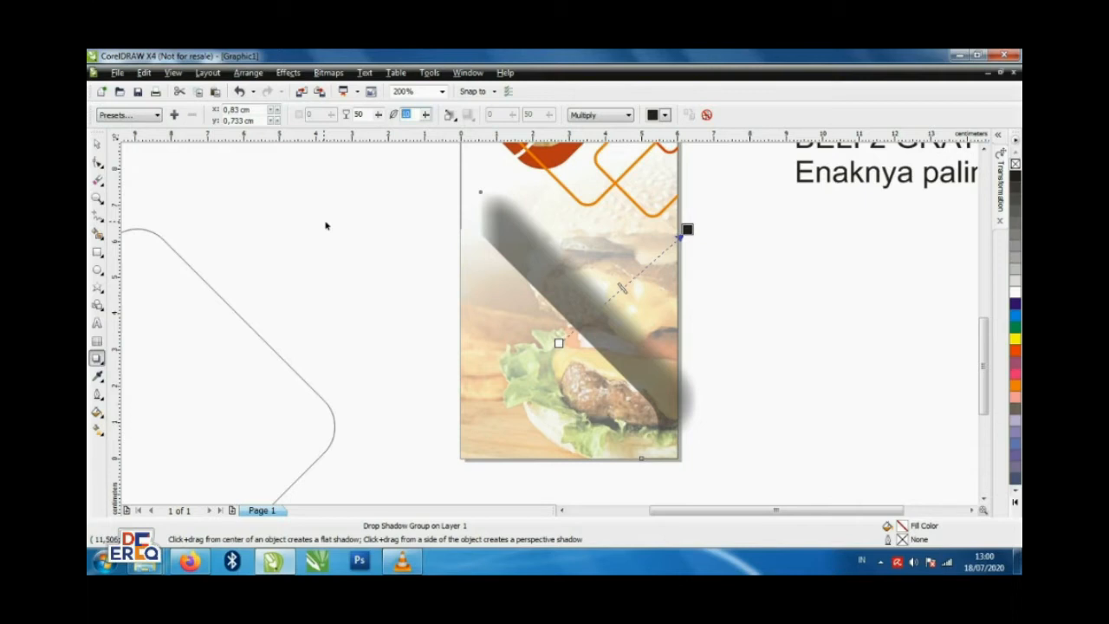
{"action": "type", "text": "2"}
{"action": "key", "text": "Return"}
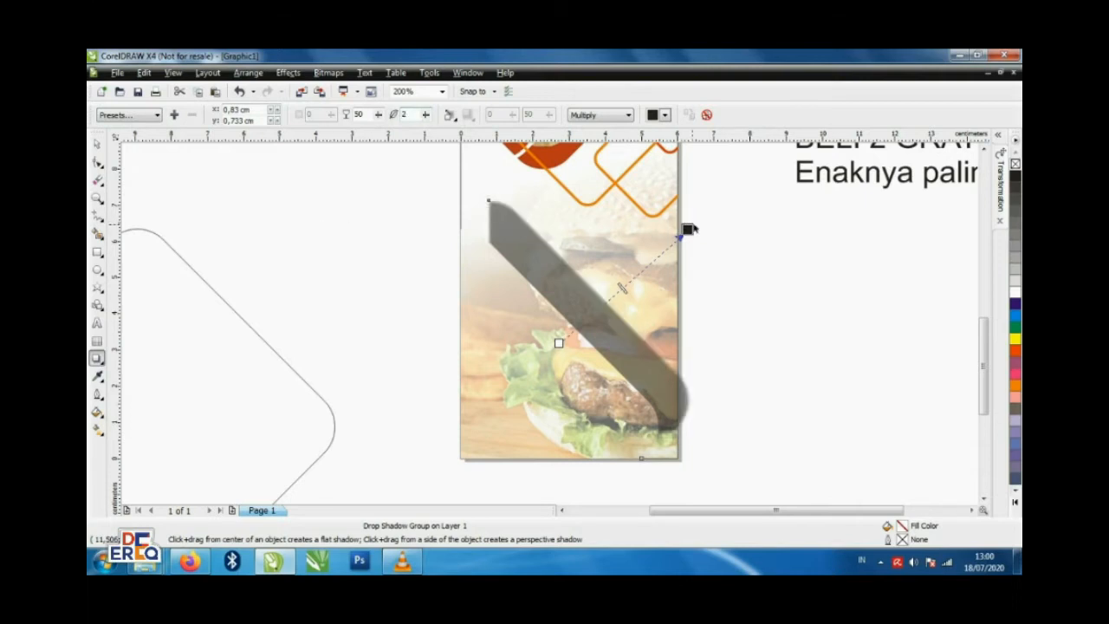
{"action": "left_click_drag", "start_coordinate": [689, 229], "coordinate": [659, 234]}
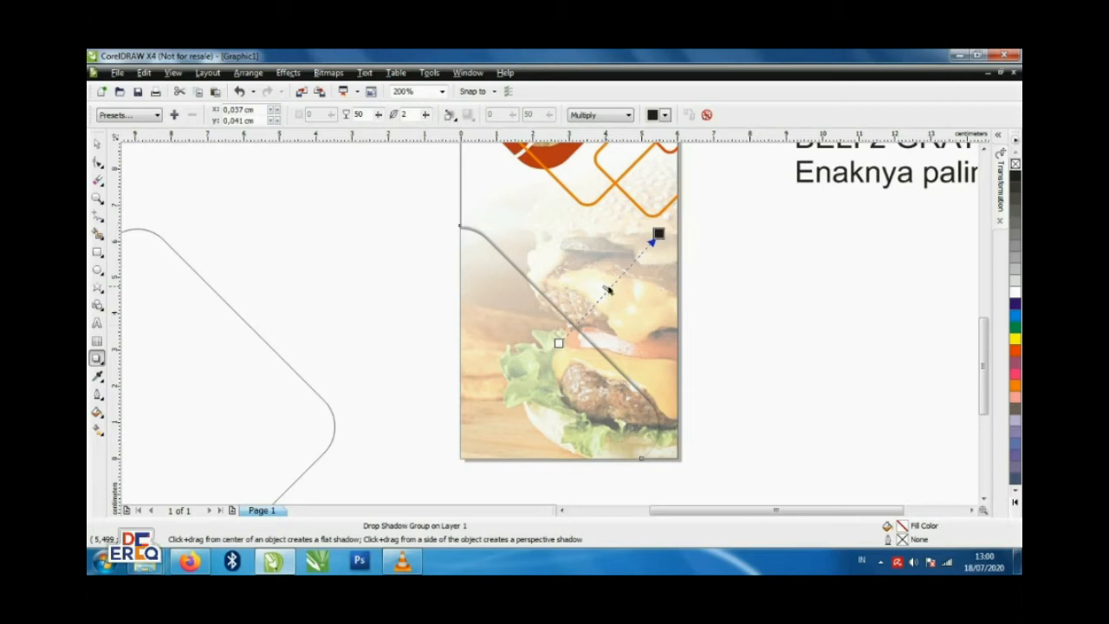
{"action": "left_click_drag", "start_coordinate": [608, 291], "coordinate": [628, 275]}
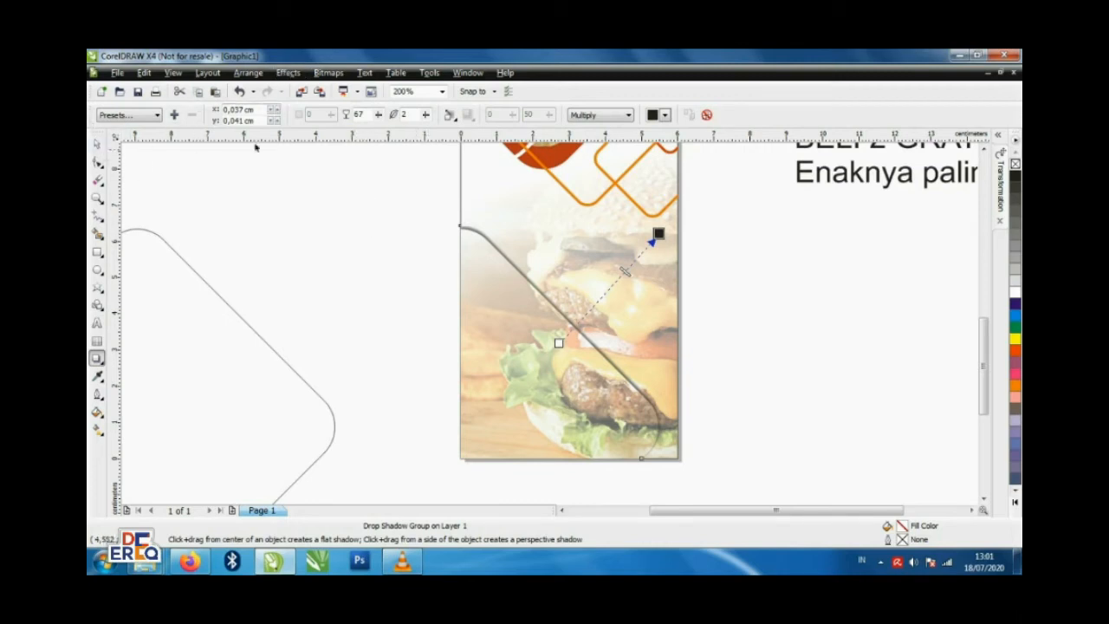
- Break the drop shadow apart from its shape and convert the shadow to a 550 dpi CMYK bitmap with a transparent background
{"action": "left_click", "coordinate": [248, 73]}
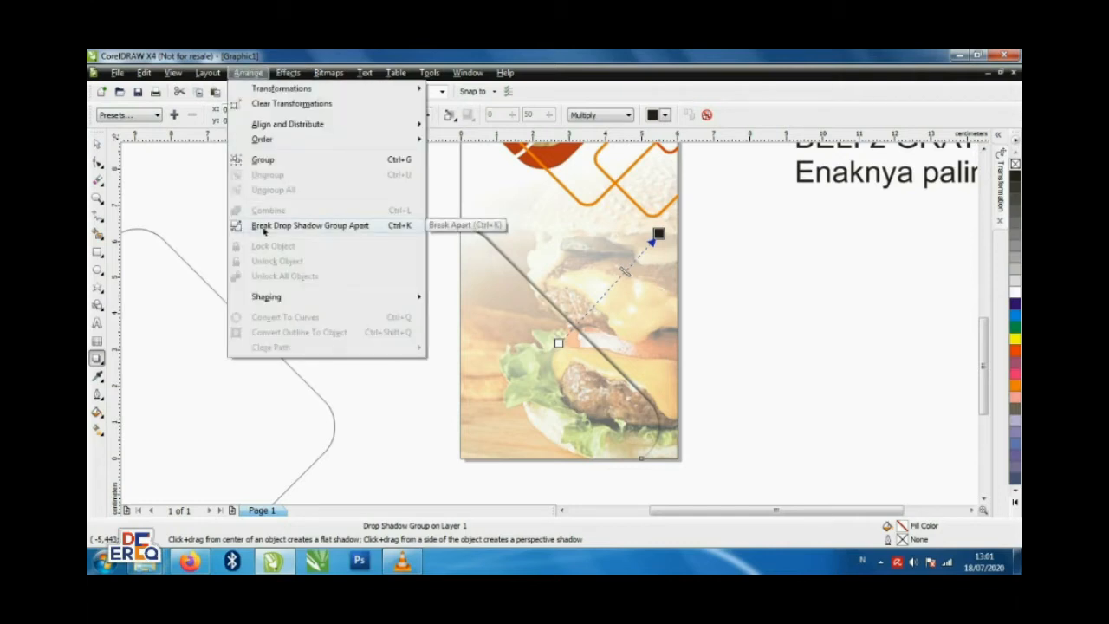
{"action": "left_click", "coordinate": [263, 230]}
{"action": "key", "text": "space"}
{"action": "left_click", "coordinate": [252, 213]}
{"action": "left_click", "coordinate": [496, 203]}
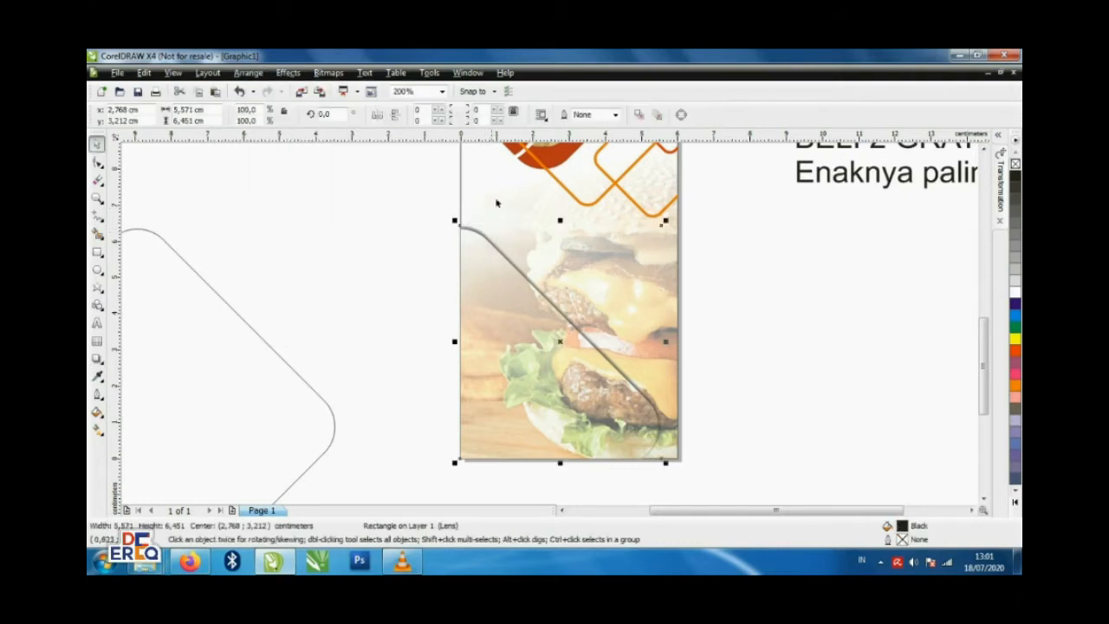
{"action": "left_click", "coordinate": [328, 73]}
{"action": "left_click", "coordinate": [371, 90]}
{"action": "left_click", "coordinate": [520, 381]}
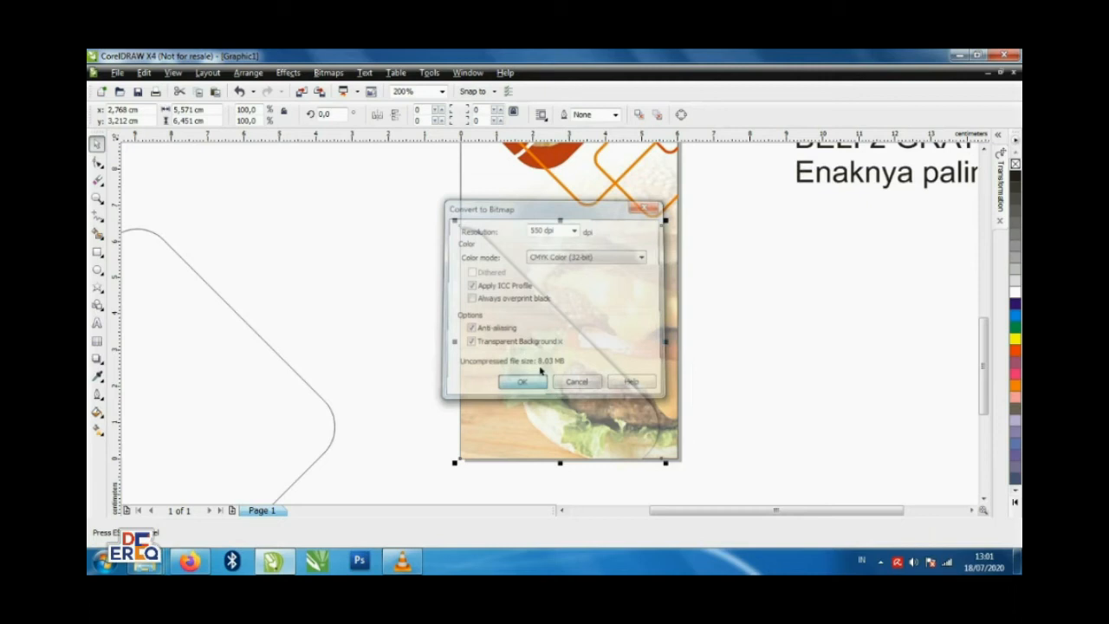
- Trim the shadow bitmap with the lower-left curved shape using Simplify
{"action": "left_click", "coordinate": [753, 262]}
{"action": "left_click", "coordinate": [515, 269]}
{"action": "scroll", "coordinate": [492, 236], "scroll_direction": "up", "scroll_amount": 1}
{"action": "left_click", "coordinate": [526, 312], "text": "shift"}
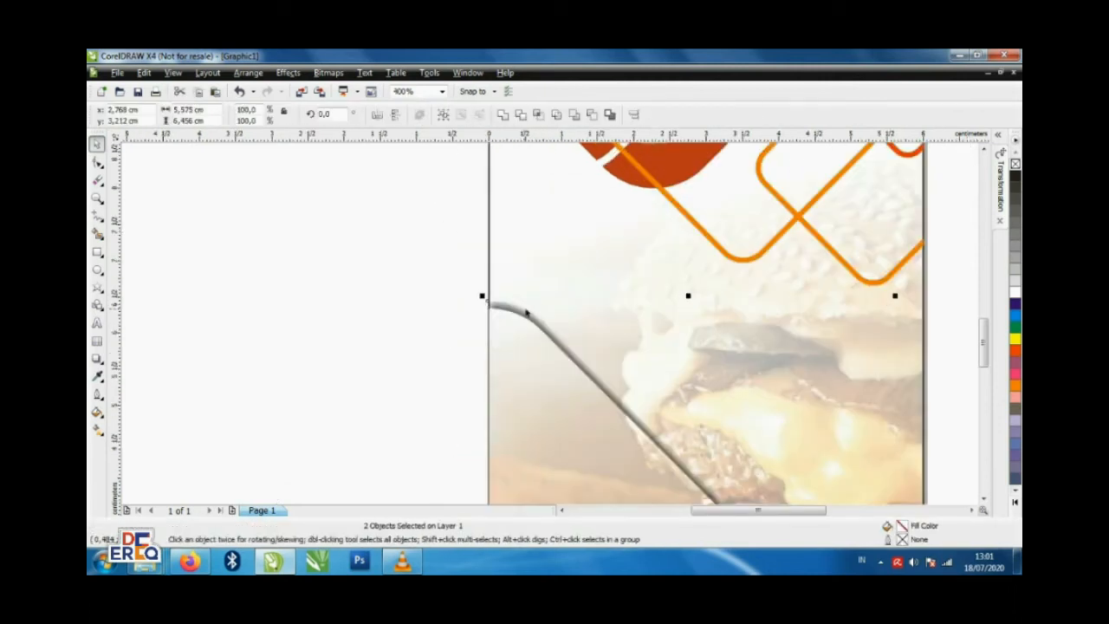
{"action": "left_click", "coordinate": [557, 114]}
{"action": "left_click", "coordinate": [410, 243]}
- Extract the PowerClip contents from the lower-left curved shape and delete the extracted burger photo
{"action": "left_click", "coordinate": [491, 303]}
{"action": "left_click", "coordinate": [499, 345]}
{"action": "scroll", "coordinate": [554, 349], "scroll_direction": "down", "scroll_amount": 1}
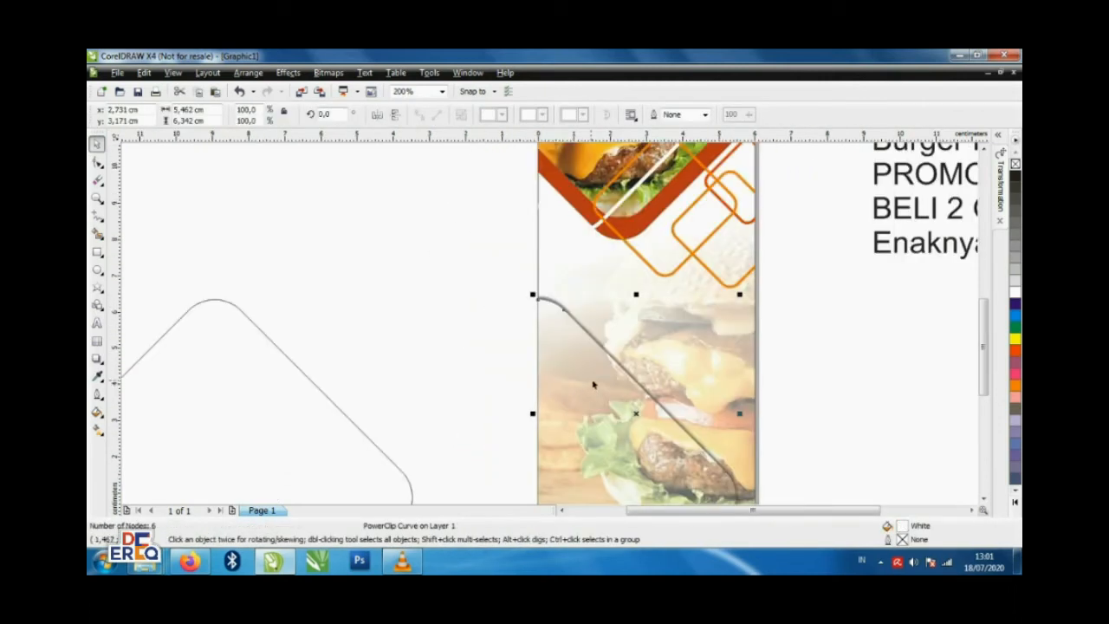
{"action": "scroll", "coordinate": [594, 384], "scroll_direction": "down", "scroll_amount": 1}
{"action": "scroll", "coordinate": [555, 320], "scroll_direction": "up", "scroll_amount": 1}
{"action": "right_click", "coordinate": [555, 320]}
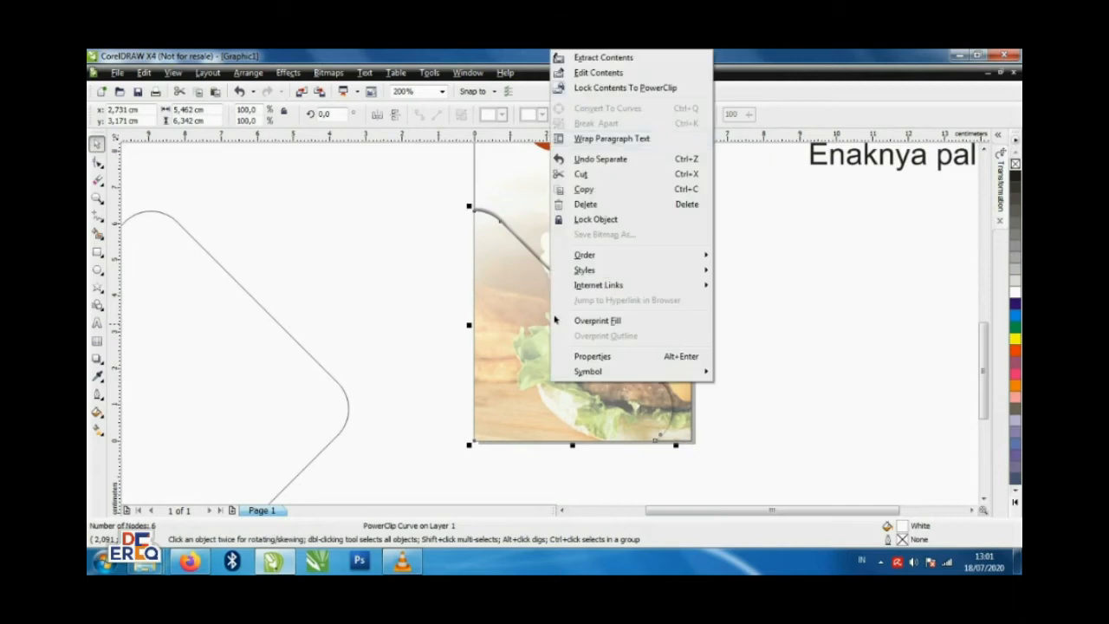
{"action": "left_click", "coordinate": [609, 57]}
{"action": "key", "text": "Delete"}
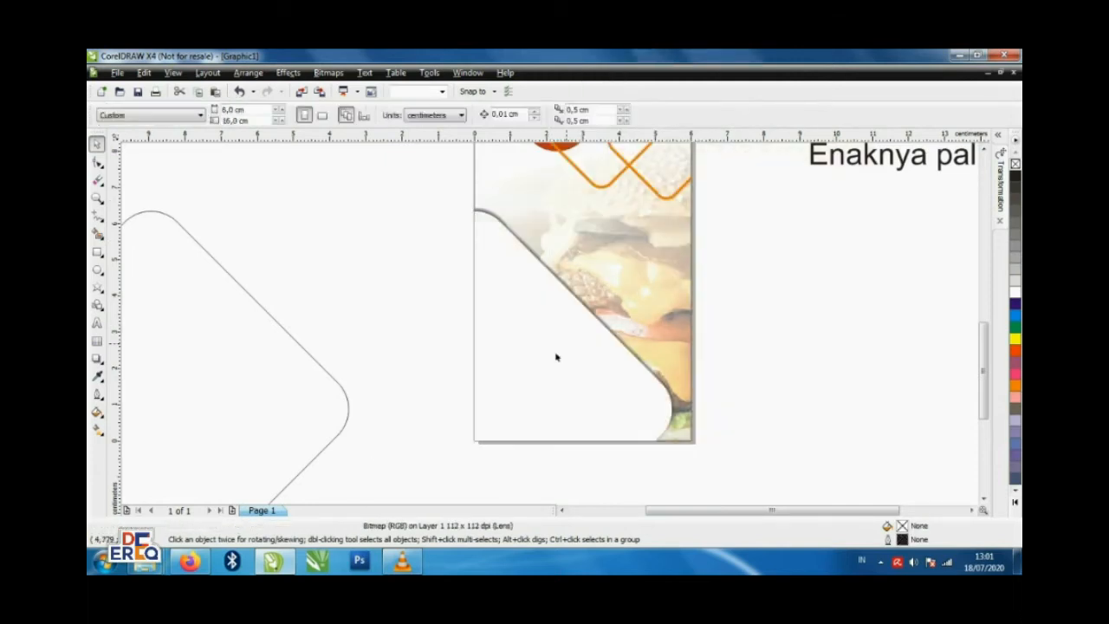
- Create a smaller version of the lower-left curved shape, scaled to about 93.1%, and fill it with orange
{"action": "left_click", "coordinate": [554, 353]}
{"action": "left_click_drag", "start_coordinate": [675, 208], "coordinate": [664, 227]}
{"action": "left_click", "coordinate": [1015, 386]}
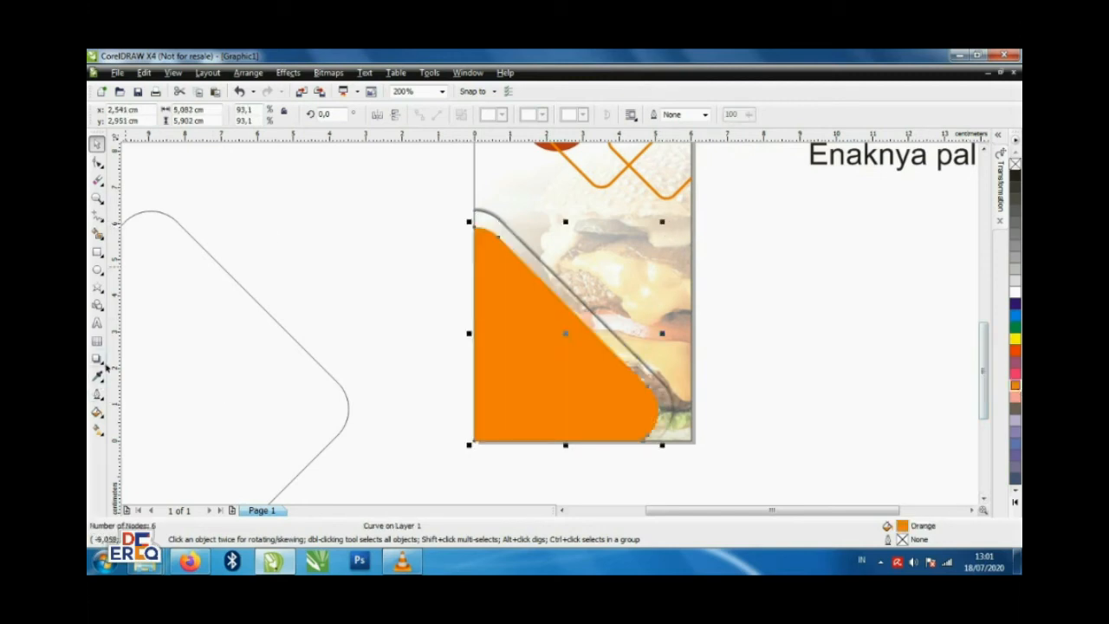
- Apply a uniform transparency of 50 to the orange lower-left shape
{"action": "left_click", "coordinate": [99, 359]}
{"action": "left_click", "coordinate": [146, 460]}
{"action": "left_click", "coordinate": [154, 114]}
{"action": "left_click", "coordinate": [138, 127]}
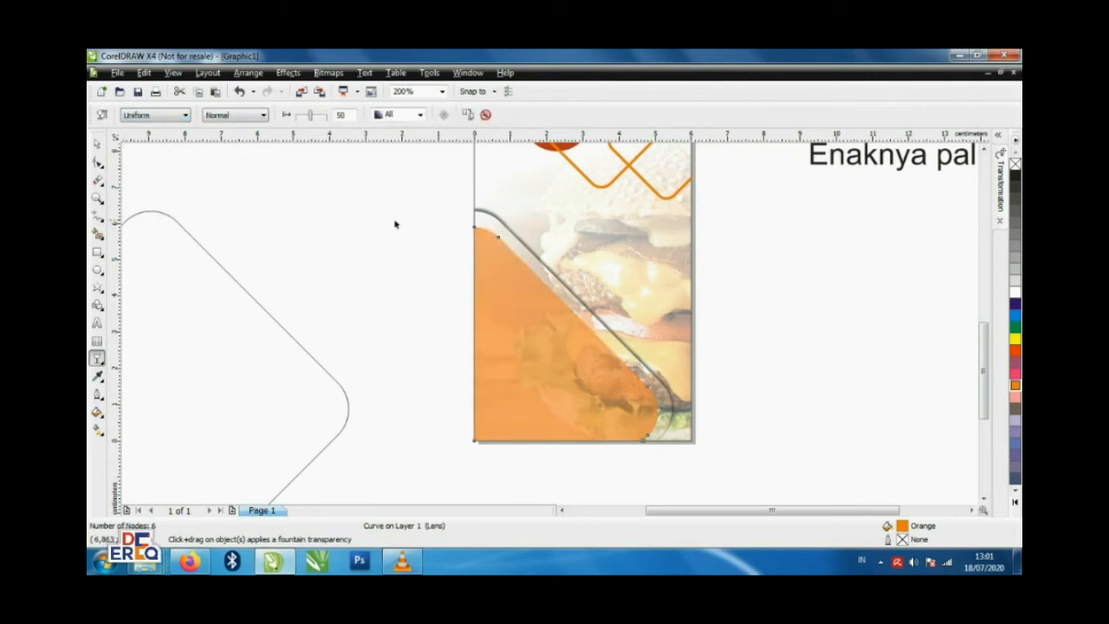
{"action": "left_click", "coordinate": [98, 145]}
- Copy the dark red-orange fill (C22 M100 Y96 K0) of the upper diamond frame onto the lower-left inner shape and clear its transparency
{"action": "scroll", "coordinate": [572, 282], "scroll_direction": "down", "scroll_amount": 2}
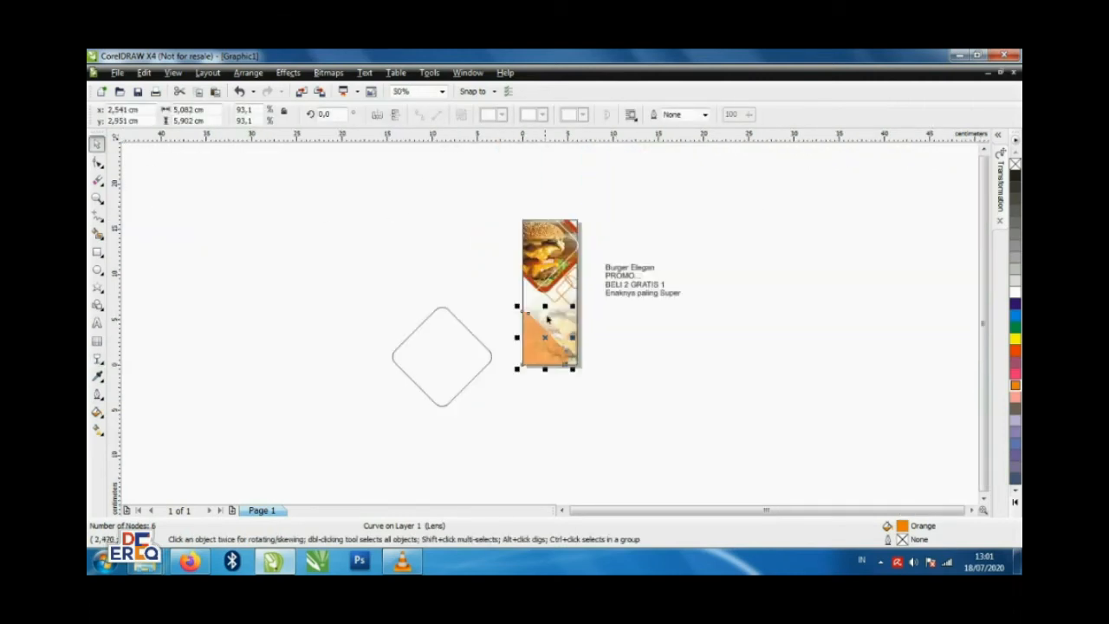
{"action": "scroll", "coordinate": [551, 312], "scroll_direction": "up", "scroll_amount": 1}
{"action": "left_click_drag", "start_coordinate": [600, 254], "coordinate": [529, 409]}
{"action": "left_click", "coordinate": [591, 312]}
{"action": "left_click", "coordinate": [544, 385]}
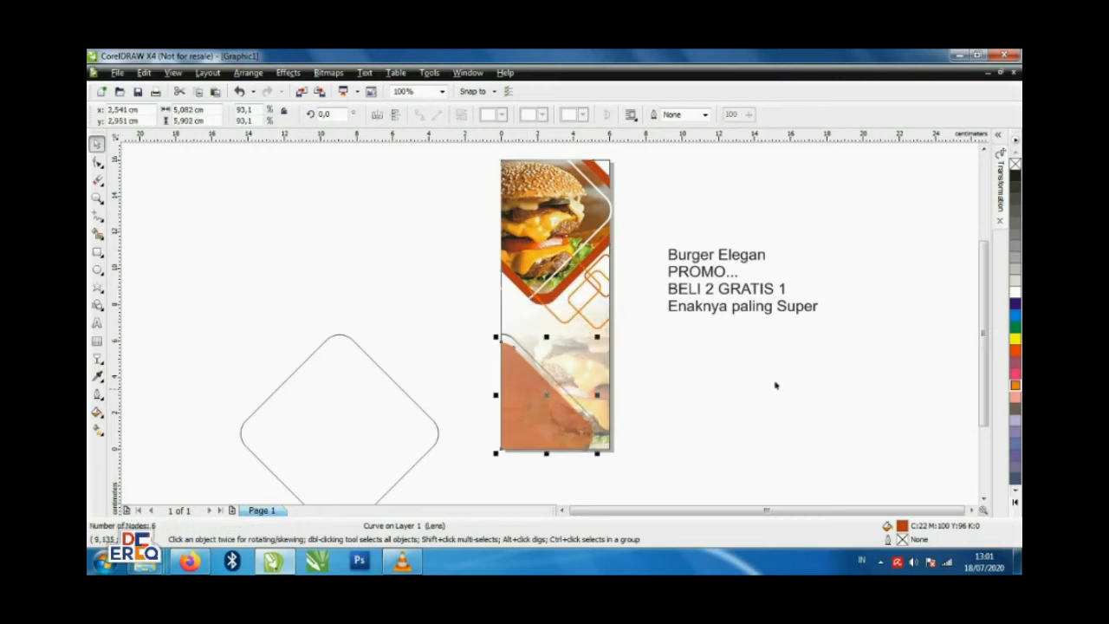
{"action": "left_click", "coordinate": [98, 361]}
{"action": "left_click", "coordinate": [491, 114]}
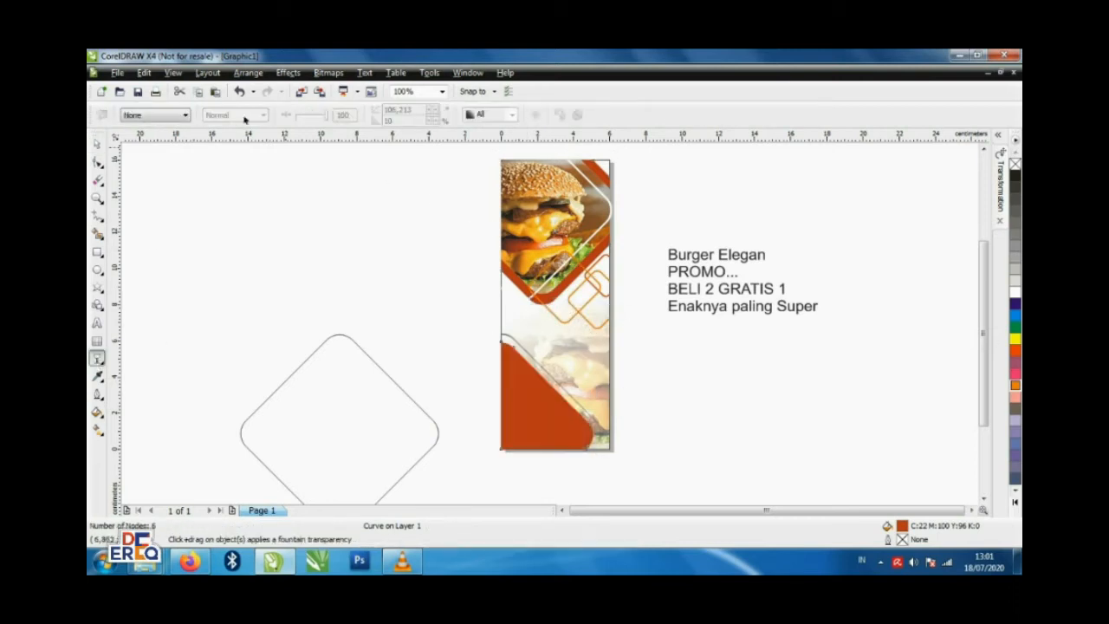
{"action": "key", "text": "space"}
- Duplicate the red-orange lower-left shape inside itself at about 85.5% scale and give the copy a white outline
{"action": "scroll", "coordinate": [511, 407], "scroll_direction": "up", "scroll_amount": 2}
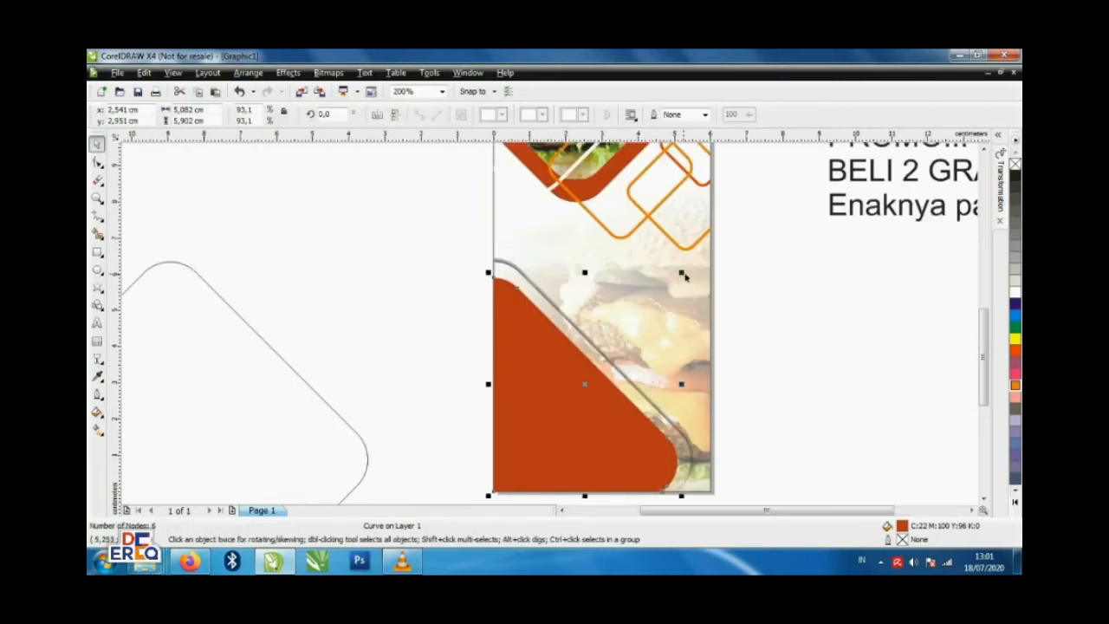
{"action": "left_click_drag", "start_coordinate": [684, 275], "coordinate": [691, 292]}
{"action": "right_click", "coordinate": [690, 293]}
{"action": "left_click", "coordinate": [542, 371]}
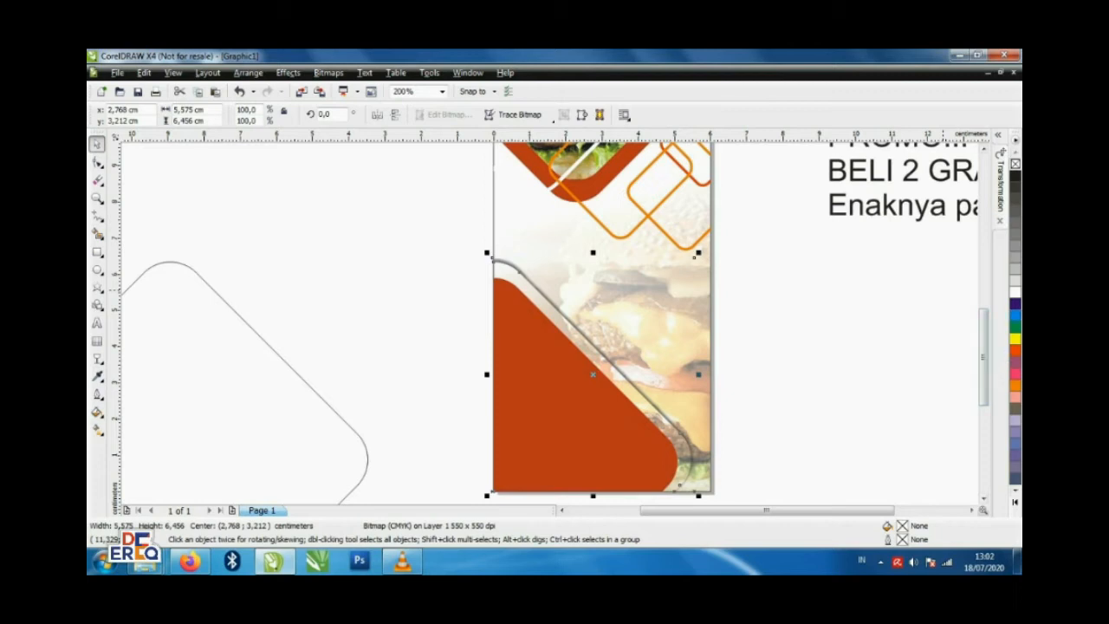
{"action": "left_click", "coordinate": [588, 408]}
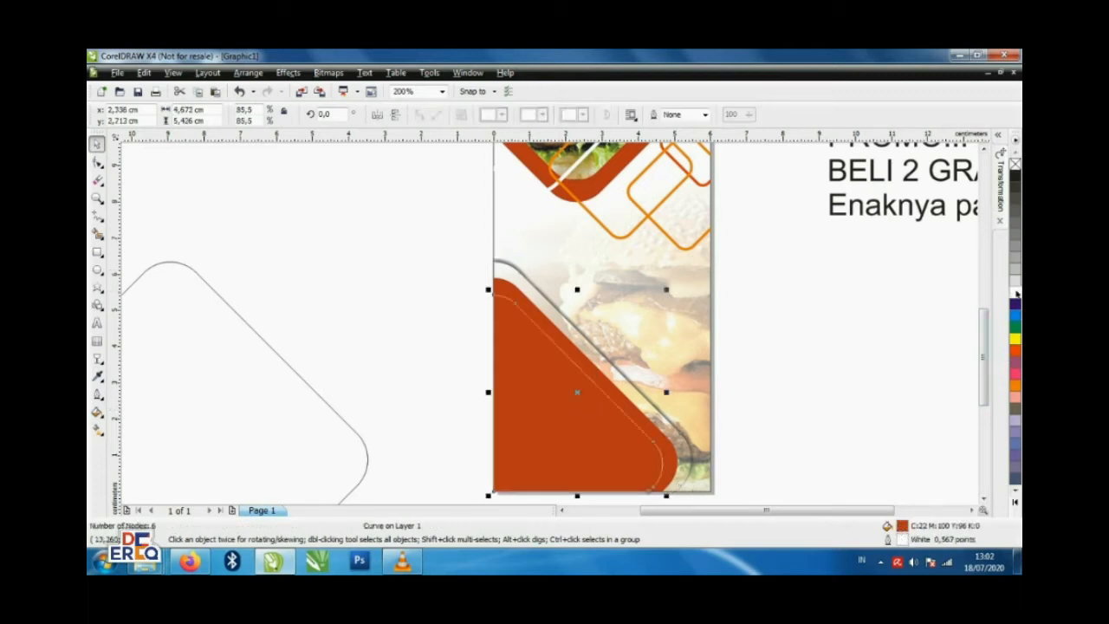
- Set the inner copy's white outline to 3.0 pt, placed behind the fill and scaled with the image
{"action": "key", "text": "F12"}
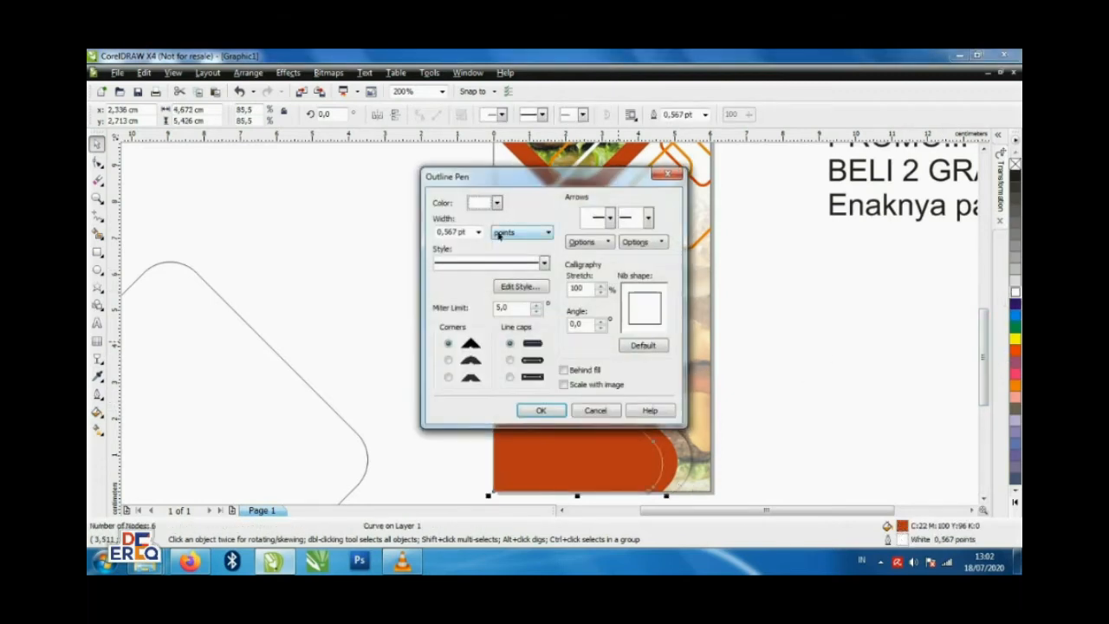
{"action": "left_click", "coordinate": [478, 233]}
{"action": "left_click", "coordinate": [459, 309]}
{"action": "left_click", "coordinate": [564, 371]}
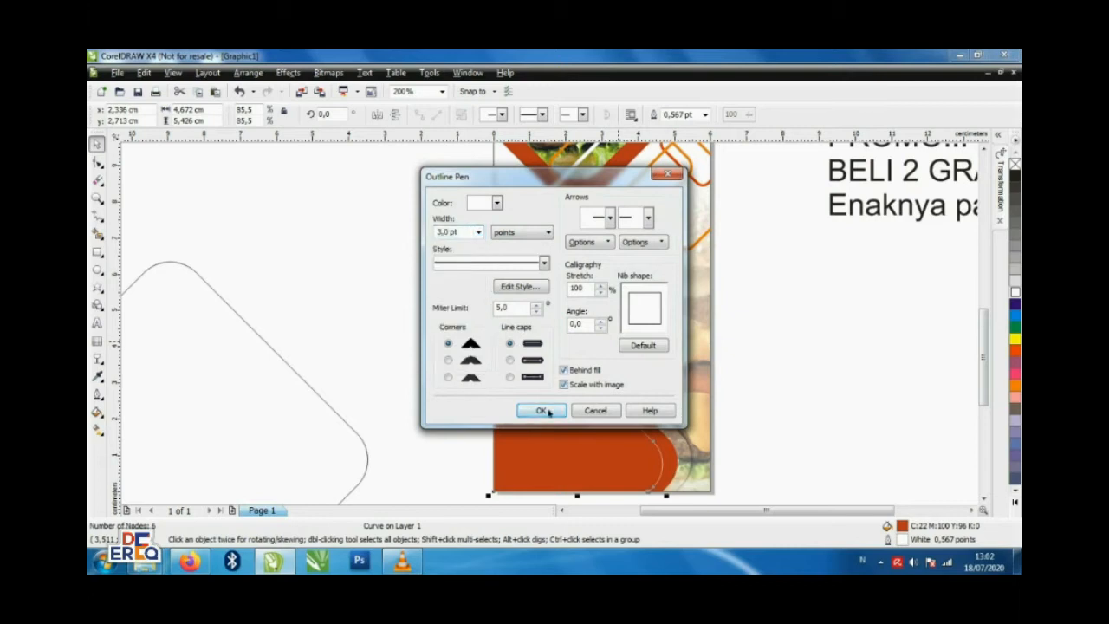
{"action": "left_click", "coordinate": [541, 411]}
{"action": "key", "text": "Escape"}
{"action": "key", "text": "F3"}
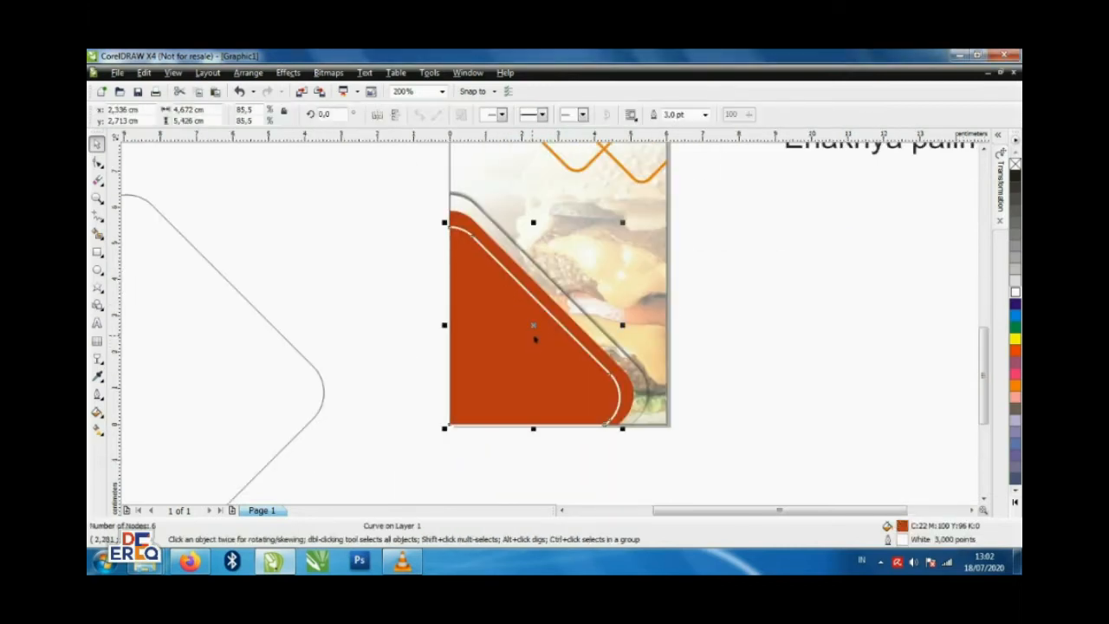
{"action": "key", "text": "Escape"}
{"action": "key", "text": "F3"}
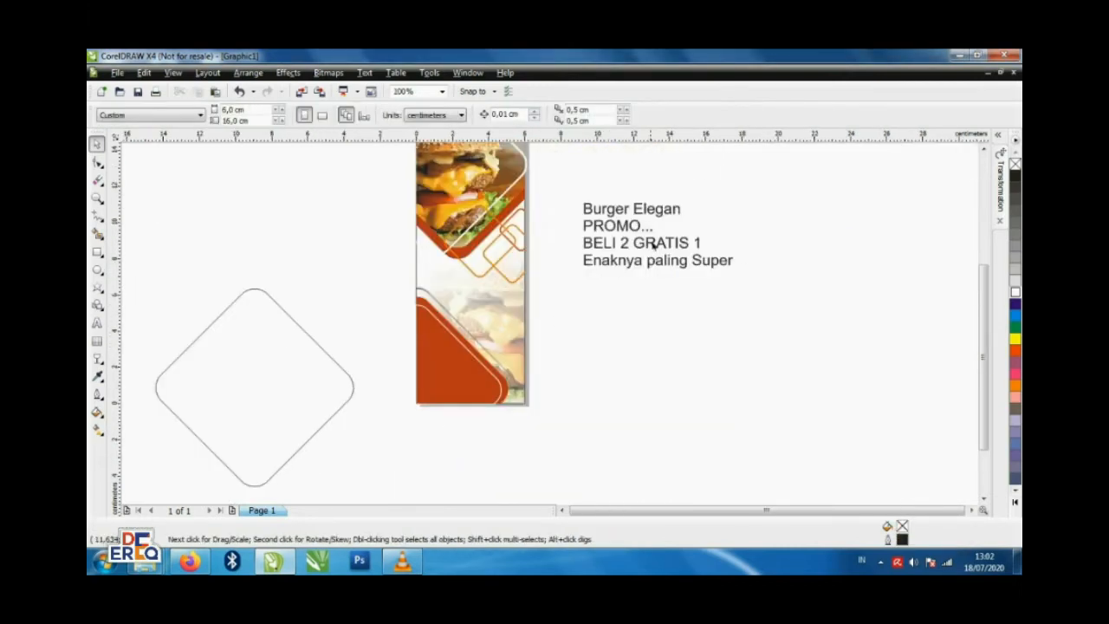
- Break the promotional text block apart into separate lines and move "Burger Elegan" up away from the other lines
{"action": "left_click", "coordinate": [643, 206]}
{"action": "left_click_drag", "start_coordinate": [644, 205], "coordinate": [616, 199]}
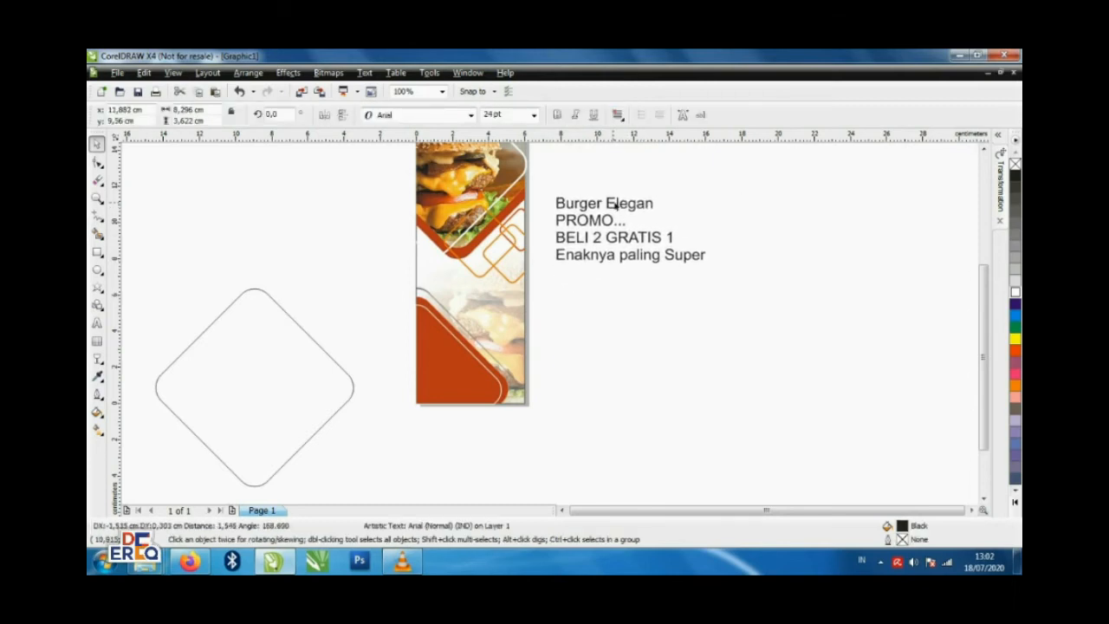
{"action": "scroll", "coordinate": [585, 225], "scroll_direction": "up", "scroll_amount": 1}
{"action": "left_click", "coordinate": [247, 73]}
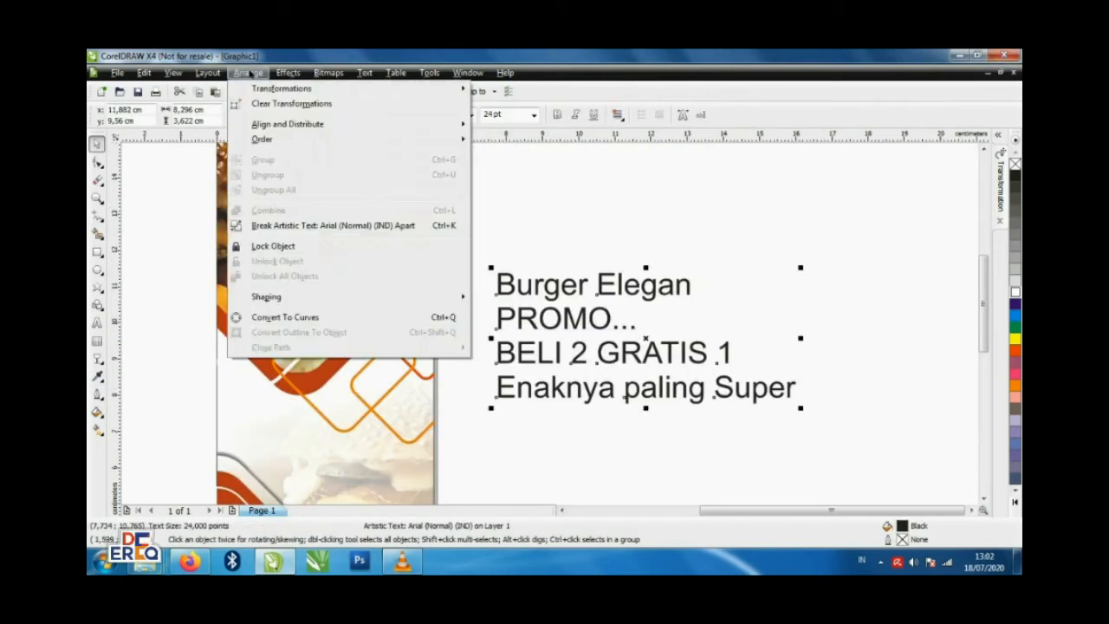
{"action": "left_click", "coordinate": [266, 227]}
{"action": "left_click", "coordinate": [592, 290]}
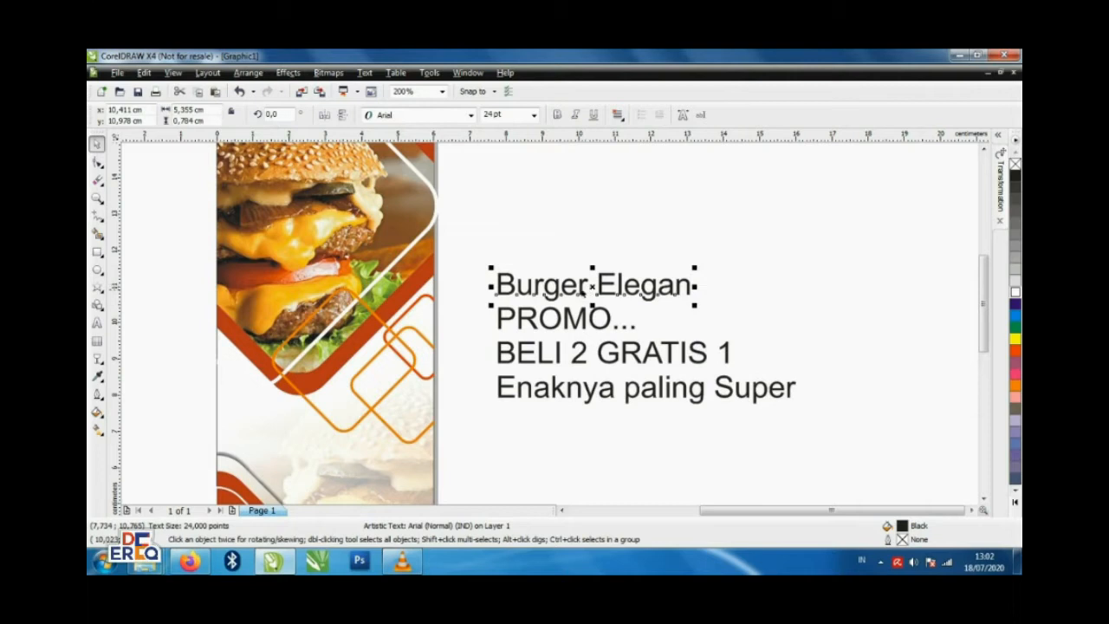
{"action": "left_click_drag", "start_coordinate": [582, 293], "coordinate": [570, 230]}
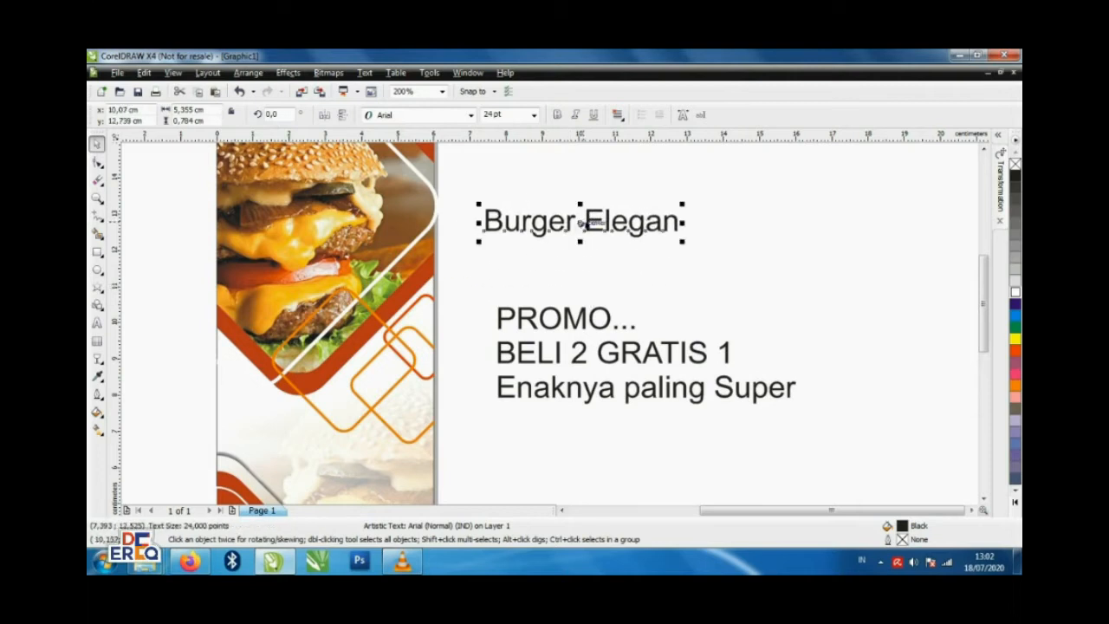
- Break "Burger Elegan" apart into single words and place "Elegan" below "Burger"
{"action": "left_click", "coordinate": [248, 73]}
{"action": "left_click", "coordinate": [277, 220]}
{"action": "left_click", "coordinate": [529, 223]}
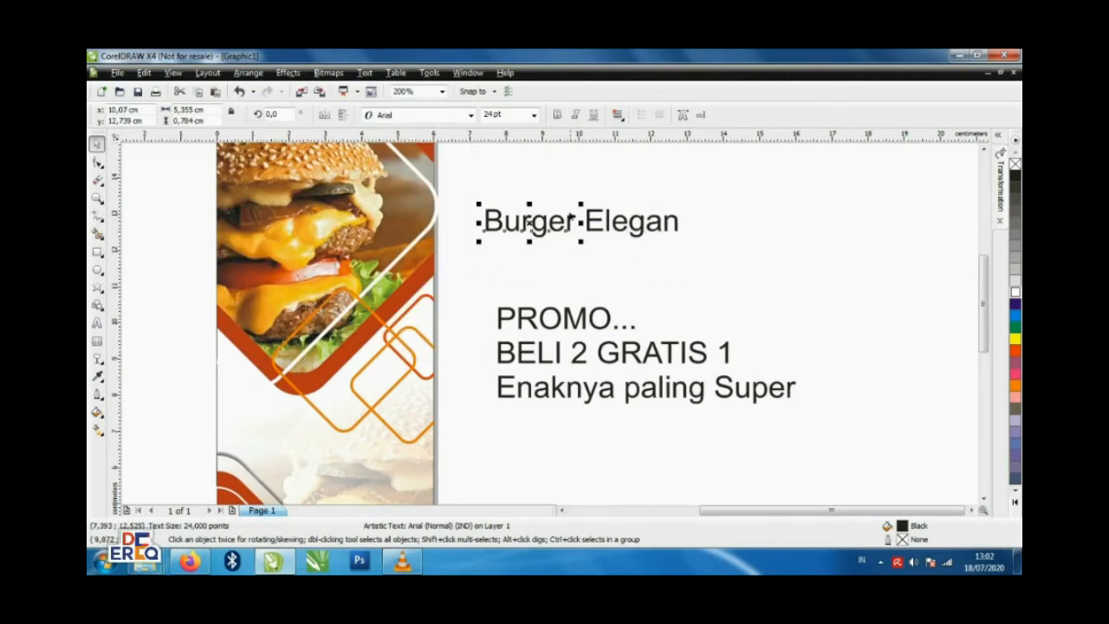
{"action": "left_click_drag", "start_coordinate": [624, 223], "coordinate": [551, 258]}
- Change the font of both "Burger" and "Elegan" to Sweetheart Birthday
{"action": "left_click_drag", "start_coordinate": [474, 208], "coordinate": [684, 289]}
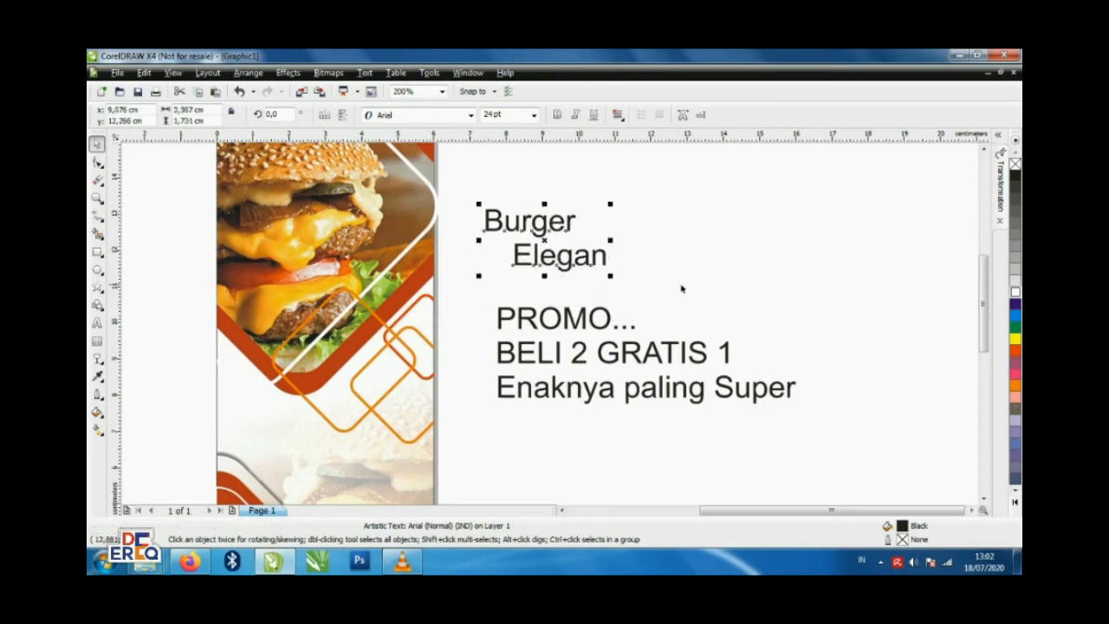
{"action": "left_click", "coordinate": [472, 118]}
{"action": "left_click", "coordinate": [459, 182]}
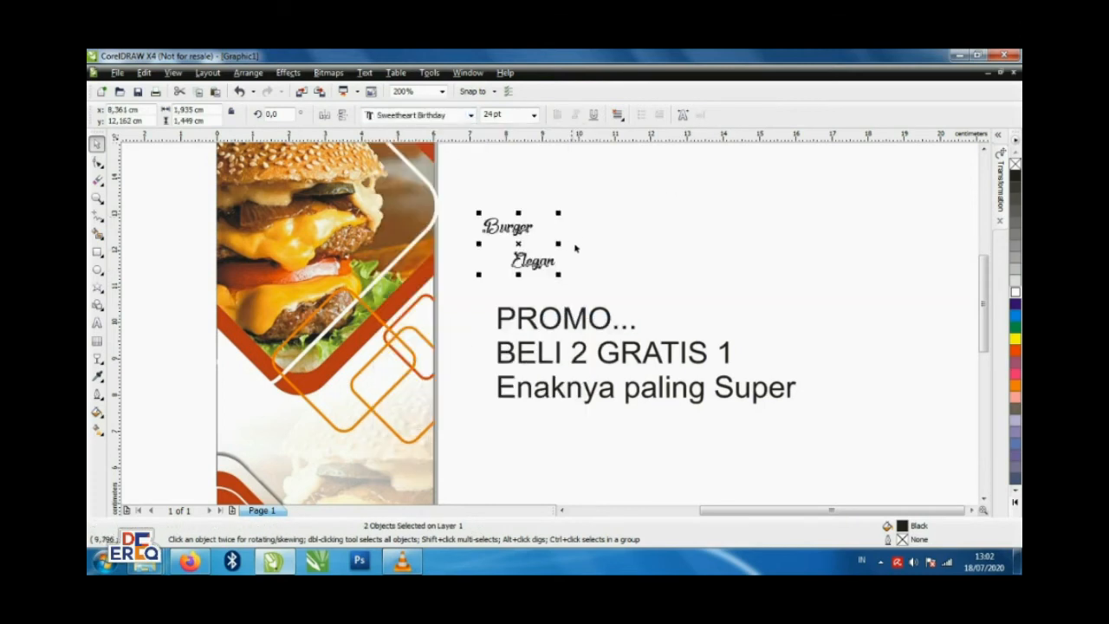
- Enlarge "Burger" to about 71.5 pt and "Elegan" to about 59.2 pt, with "Elegan" just below and left of "Burger"
{"action": "left_click", "coordinate": [506, 226]}
{"action": "left_click_drag", "start_coordinate": [537, 240], "coordinate": [593, 291]}
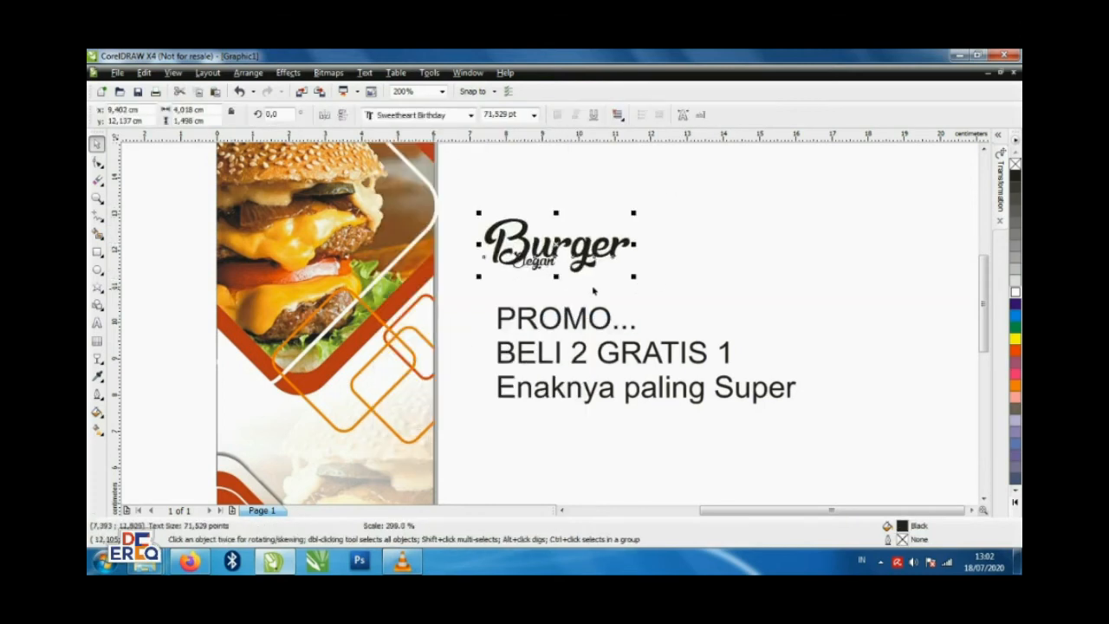
{"action": "left_click_drag", "start_coordinate": [546, 262], "coordinate": [465, 295]}
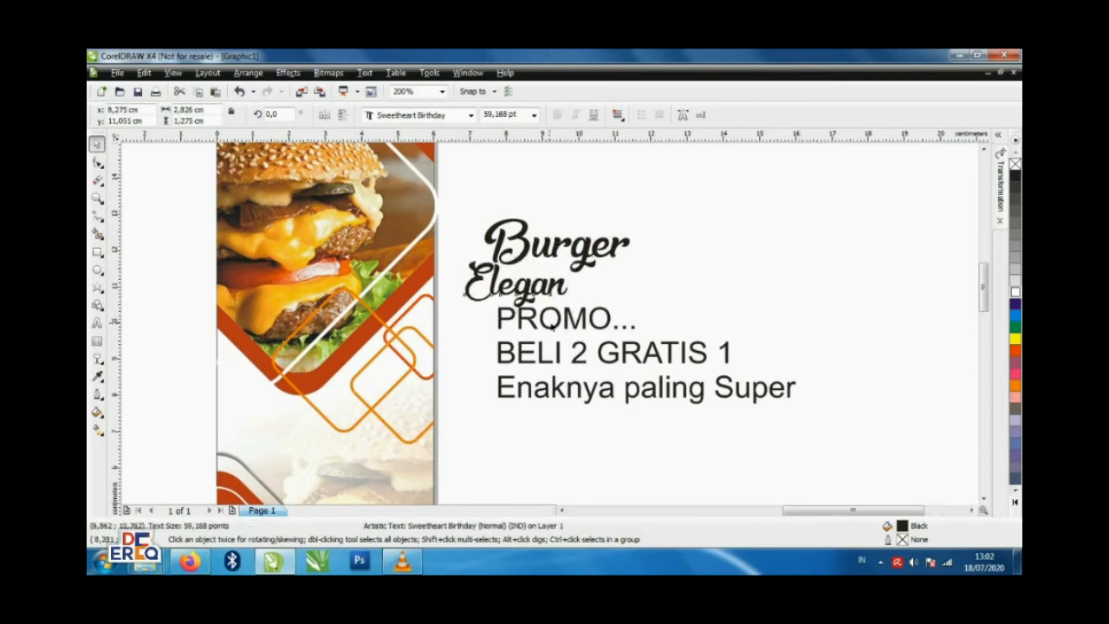
{"action": "scroll", "coordinate": [551, 326], "scroll_direction": "up", "scroll_amount": 1}
{"action": "left_click_drag", "start_coordinate": [552, 350], "coordinate": [587, 334]}
{"action": "scroll", "coordinate": [551, 349], "scroll_direction": "down", "scroll_amount": 1}
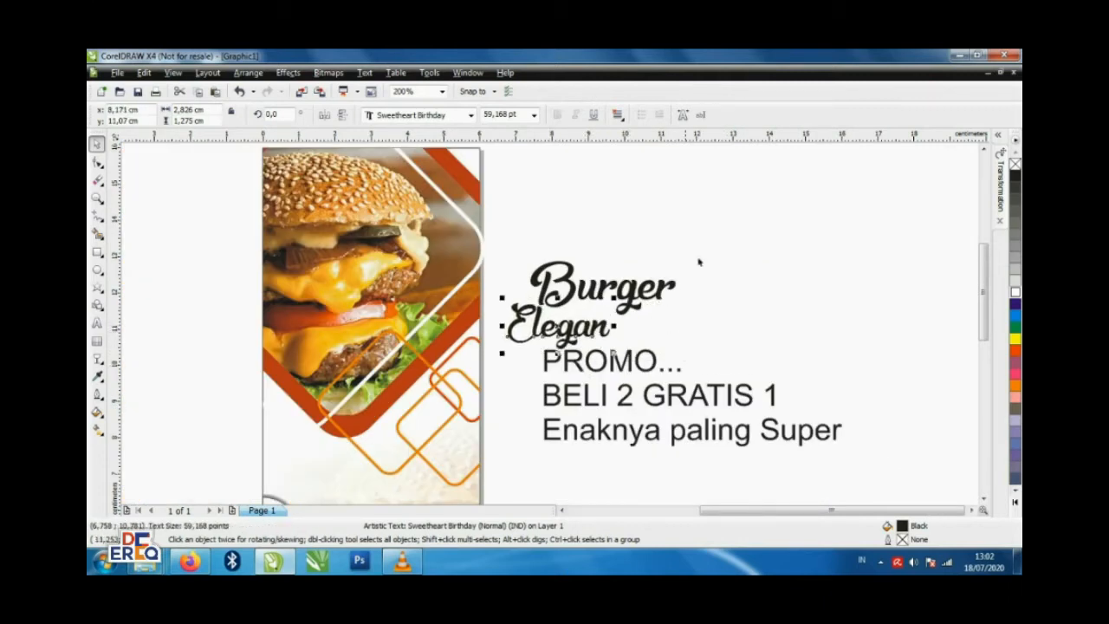
- Move "Burger" and "Elegan" together onto the banner's white area, just below the upper burger diamond
{"action": "left_click_drag", "start_coordinate": [736, 212], "coordinate": [485, 353]}
{"action": "scroll", "coordinate": [526, 329], "scroll_direction": "down", "scroll_amount": 1}
{"action": "left_click_drag", "start_coordinate": [483, 314], "coordinate": [432, 315]}
{"action": "scroll", "coordinate": [441, 311], "scroll_direction": "up", "scroll_amount": 1}
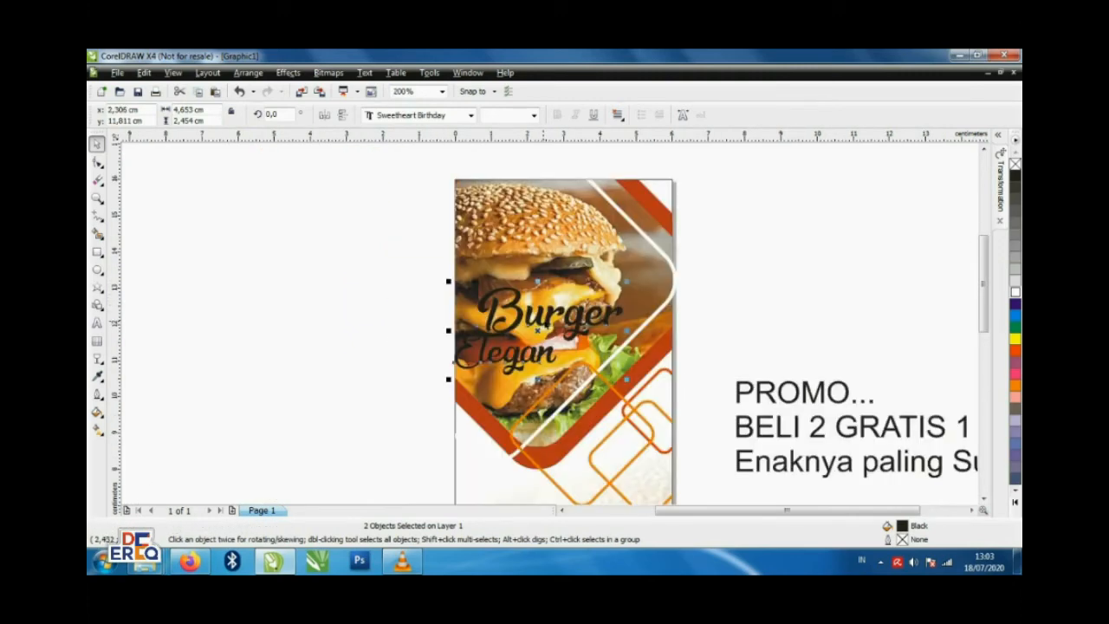
{"action": "left_click_drag", "start_coordinate": [548, 327], "coordinate": [547, 488]}
{"action": "scroll", "coordinate": [548, 488], "scroll_direction": "down", "scroll_amount": 1}
{"action": "scroll", "coordinate": [532, 329], "scroll_direction": "up", "scroll_amount": 1}
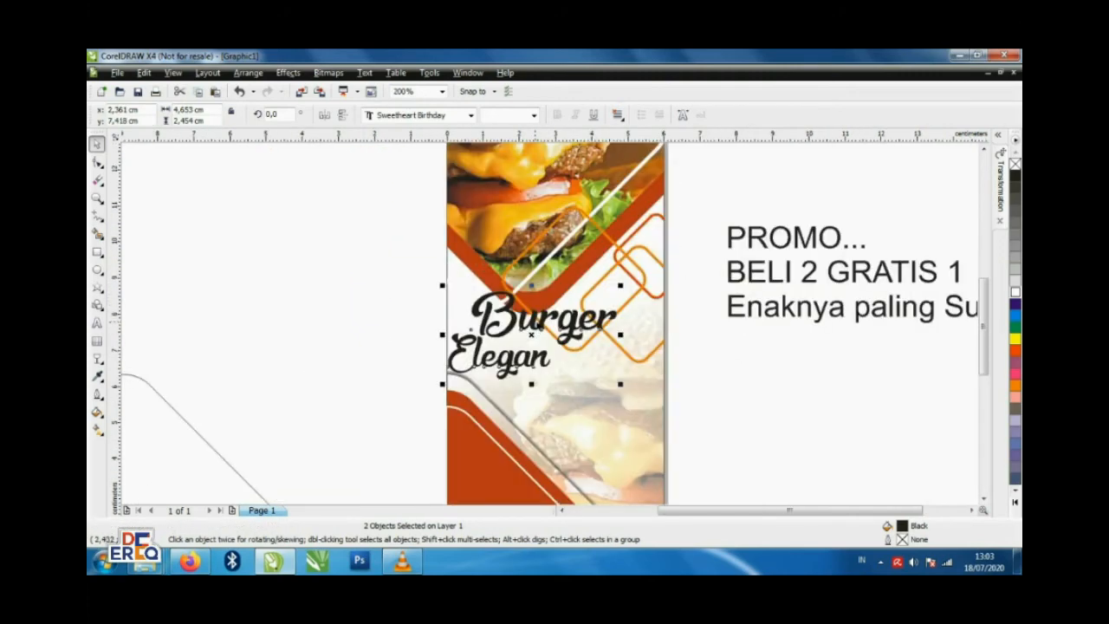
{"action": "left_click_drag", "start_coordinate": [531, 334], "coordinate": [542, 368]}
- Scale the two title words down together to about 3.84 cm wide and shift them slightly inward from the banner's edge
{"action": "scroll", "coordinate": [532, 330], "scroll_direction": "down", "scroll_amount": 1}
{"action": "scroll", "coordinate": [546, 355], "scroll_direction": "up", "scroll_amount": 1}
{"action": "left_click_drag", "start_coordinate": [624, 433], "coordinate": [607, 448]}
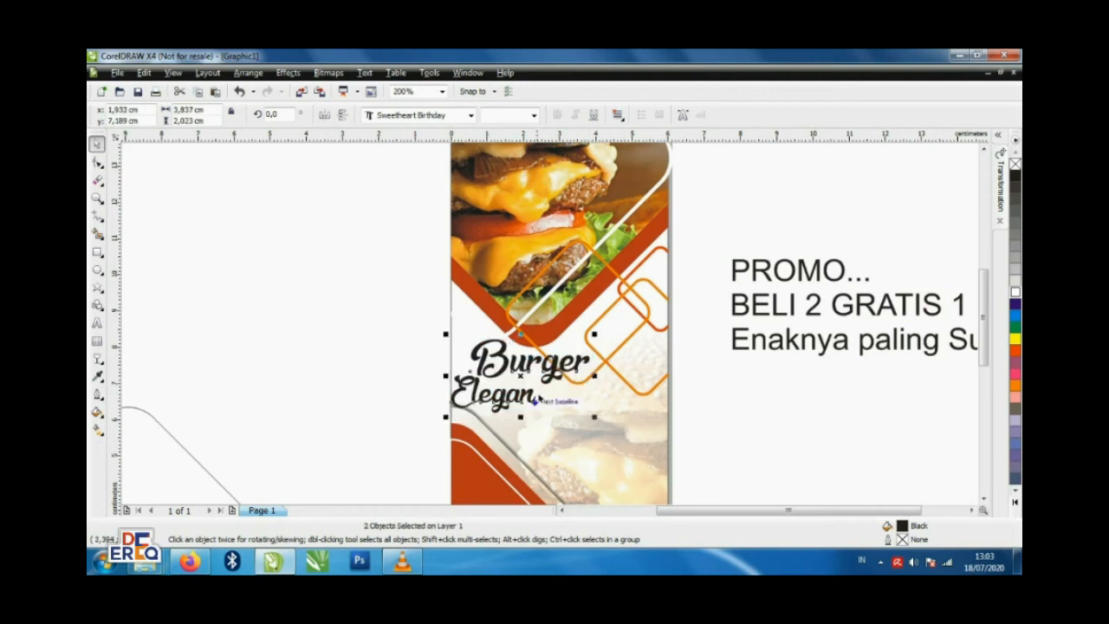
{"action": "left_click_drag", "start_coordinate": [531, 363], "coordinate": [537, 368]}
{"action": "left_click", "coordinate": [600, 399]}
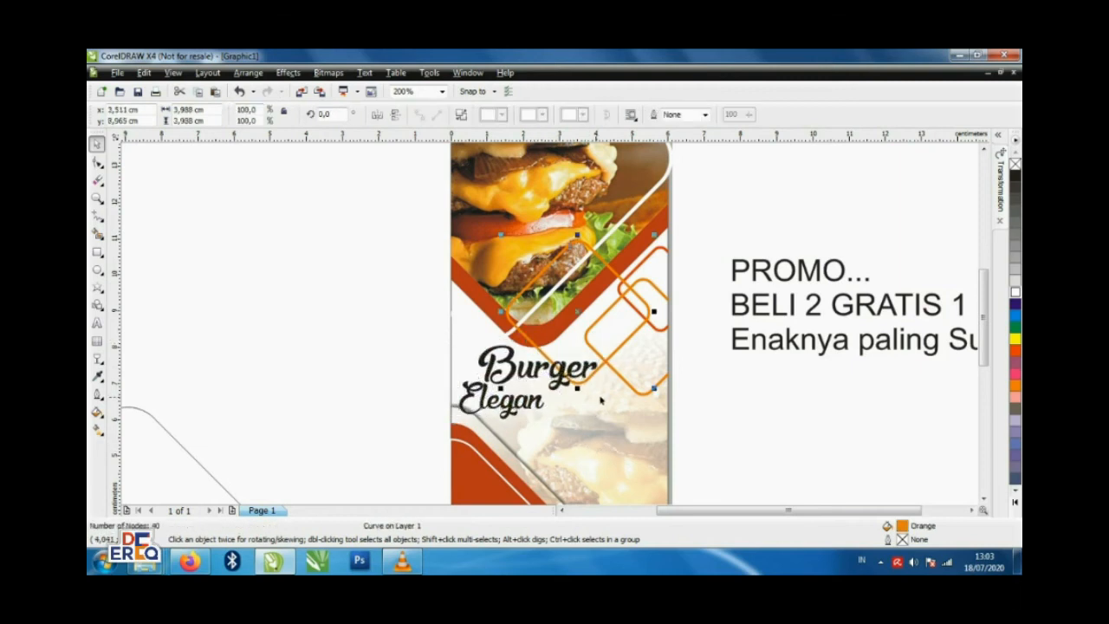
- Enlarge "Burger" to about 85.4 pt, shift it up and left, and center "Elegan" beneath it
{"action": "left_click", "coordinate": [536, 374]}
{"action": "left_click", "coordinate": [525, 401]}
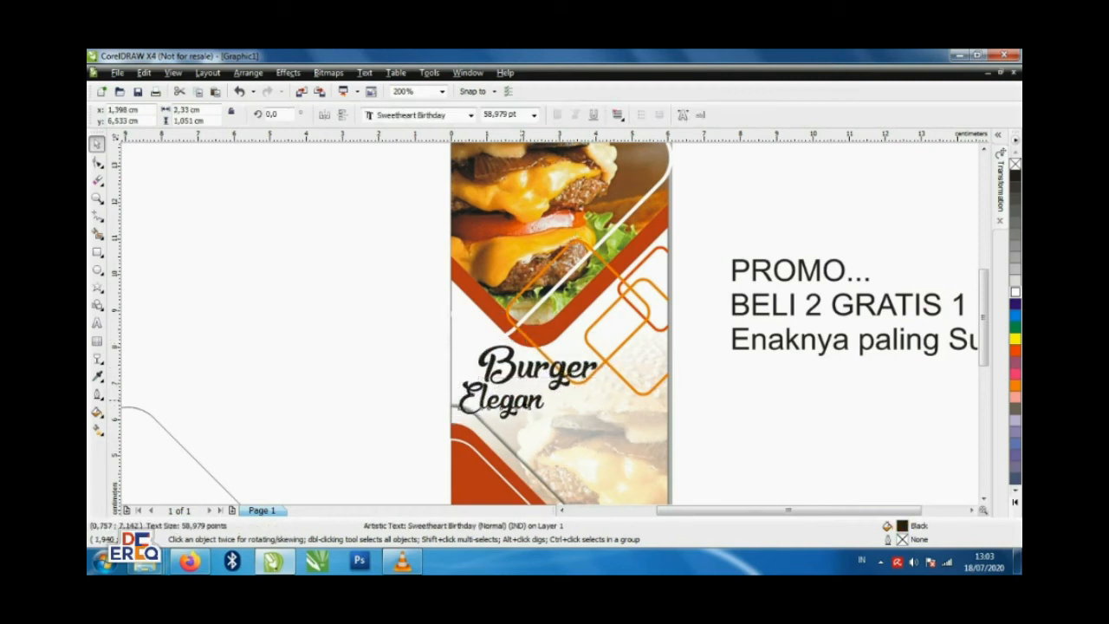
{"action": "scroll", "coordinate": [537, 397], "scroll_direction": "up", "scroll_amount": 1}
{"action": "left_click", "coordinate": [554, 271]}
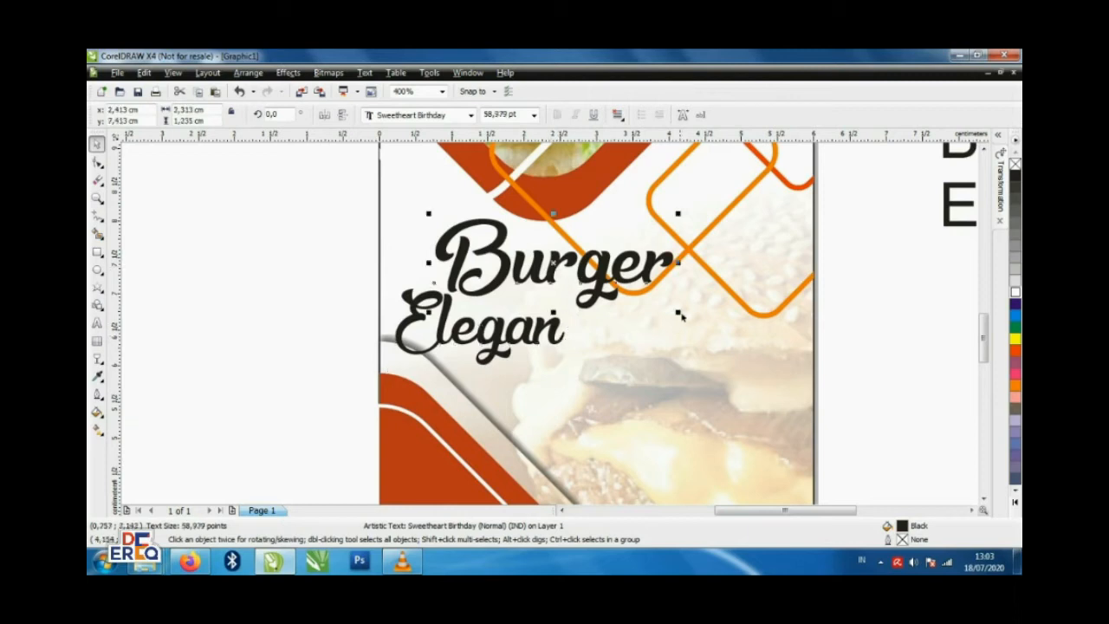
{"action": "left_click_drag", "start_coordinate": [678, 315], "coordinate": [787, 354]}
{"action": "left_click_drag", "start_coordinate": [608, 285], "coordinate": [572, 250]}
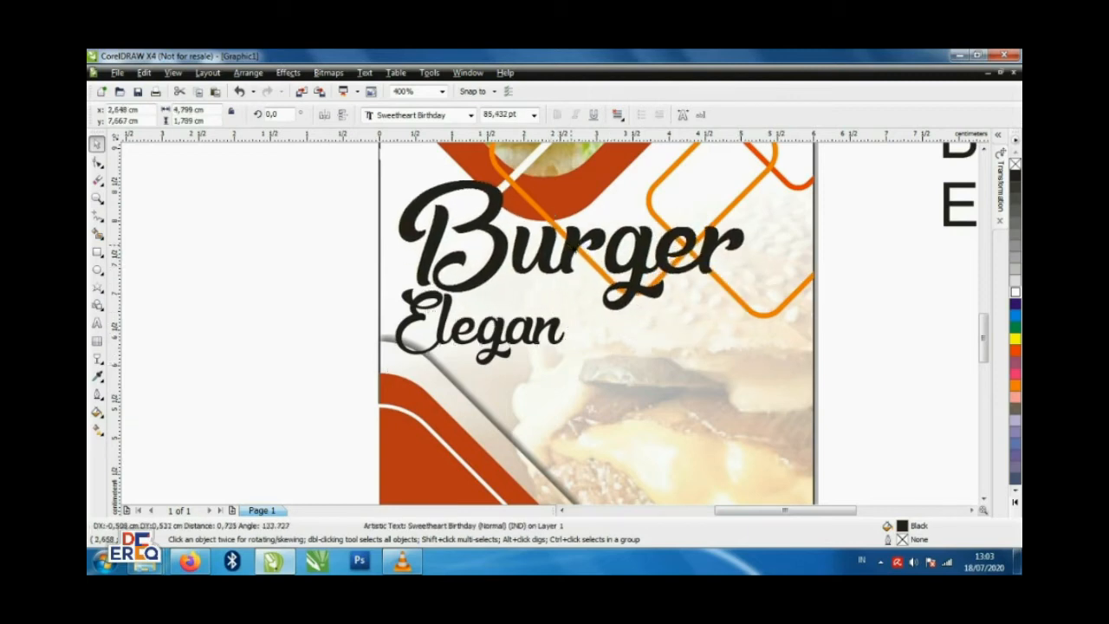
{"action": "left_click", "coordinate": [452, 312]}
{"action": "left_click_drag", "start_coordinate": [452, 312], "coordinate": [536, 305]}
- Group "Burger" and "Elegan" and enlarge the group slightly to about 4.89 cm wide
{"action": "scroll", "coordinate": [544, 312], "scroll_direction": "down", "scroll_amount": 2}
{"action": "scroll", "coordinate": [554, 319], "scroll_direction": "up", "scroll_amount": 1}
{"action": "left_click", "coordinate": [548, 325], "text": "shift"}
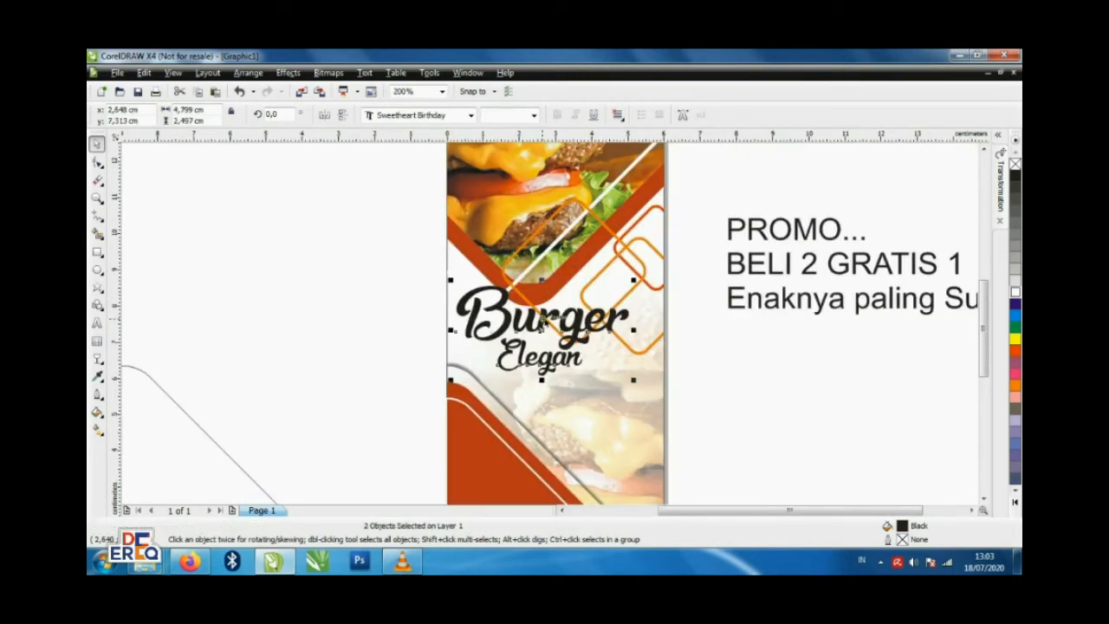
{"action": "key", "text": "ctrl+g"}
{"action": "left_click_drag", "start_coordinate": [633, 382], "coordinate": [638, 384]}
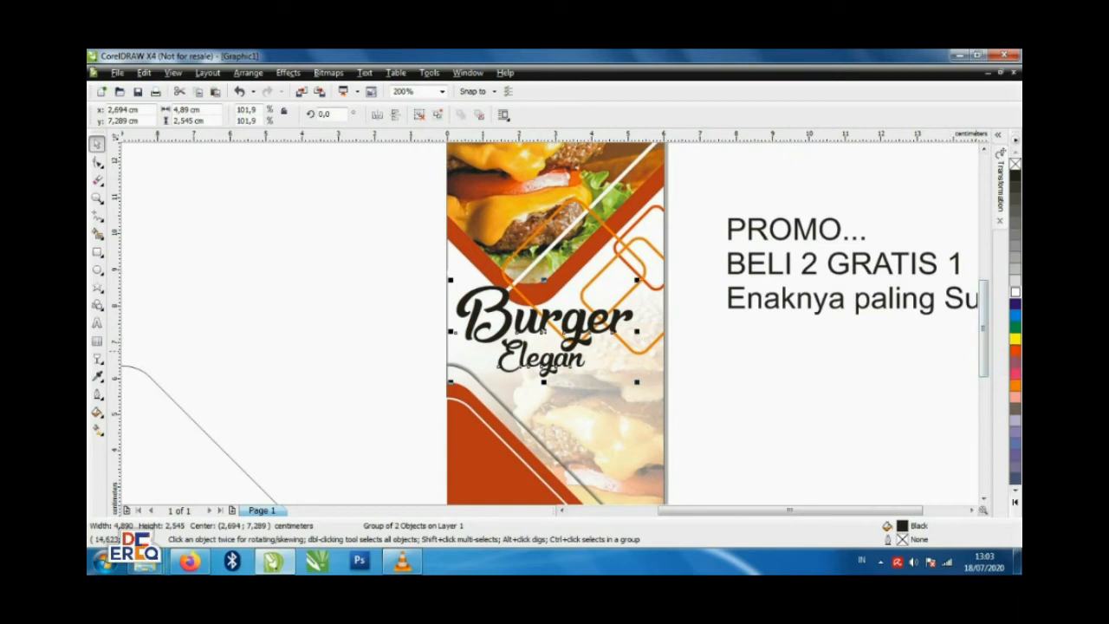
- Give the title group a white 4.0 pt outline with rounded corners, behind the fill and scaled with the image
{"action": "right_click", "coordinate": [1016, 292]}
{"action": "key", "text": "F12"}
{"action": "left_click", "coordinate": [477, 232]}
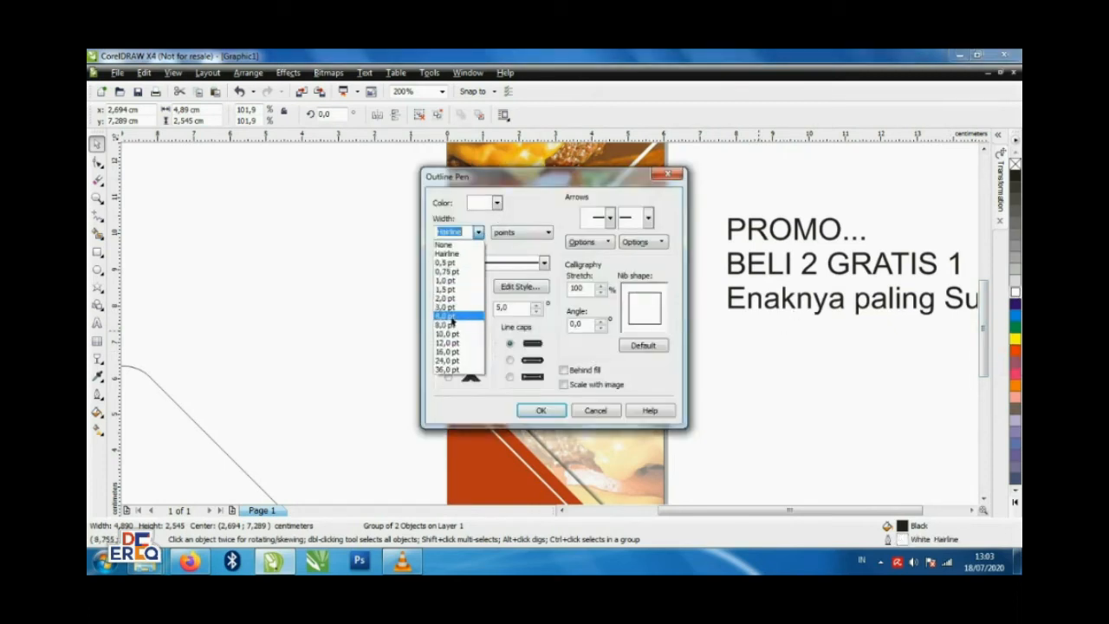
{"action": "left_click", "coordinate": [448, 316]}
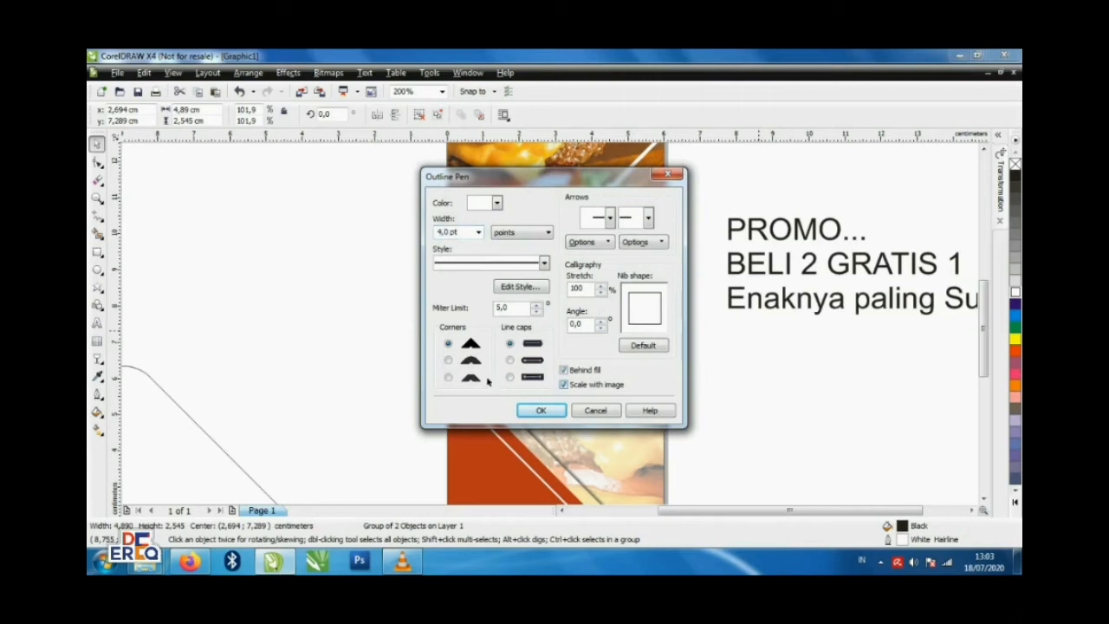
{"action": "left_click", "coordinate": [448, 359]}
{"action": "left_click", "coordinate": [540, 410]}
- Increase the title group's white outline width to 8.0 pt
{"action": "key", "text": "F12"}
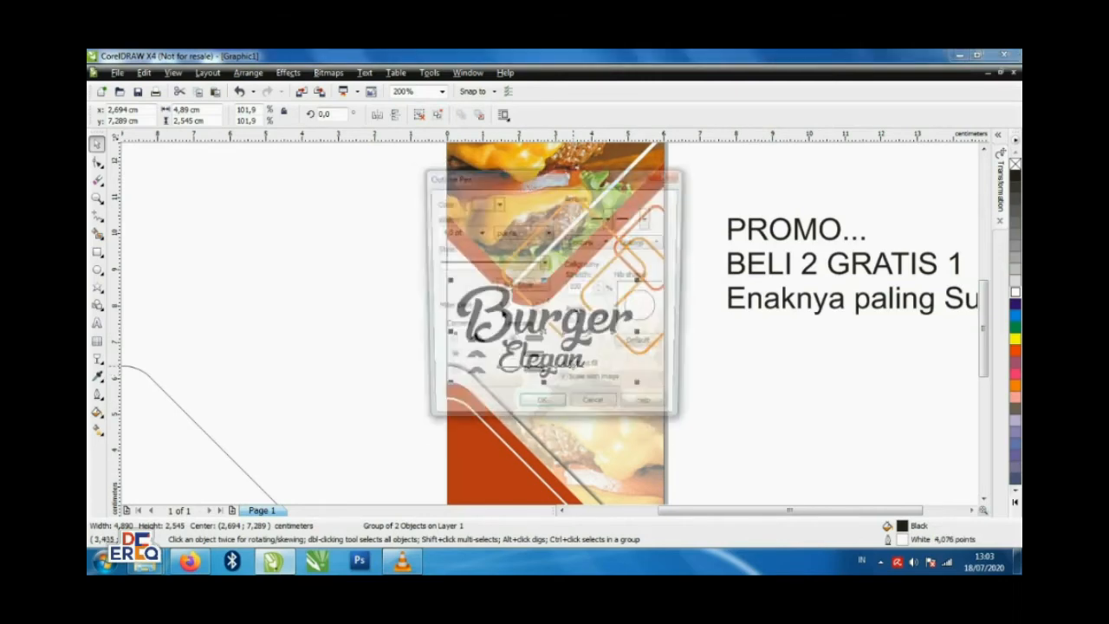
{"action": "left_click", "coordinate": [477, 232]}
{"action": "left_click", "coordinate": [449, 326]}
{"action": "left_click", "coordinate": [541, 410]}
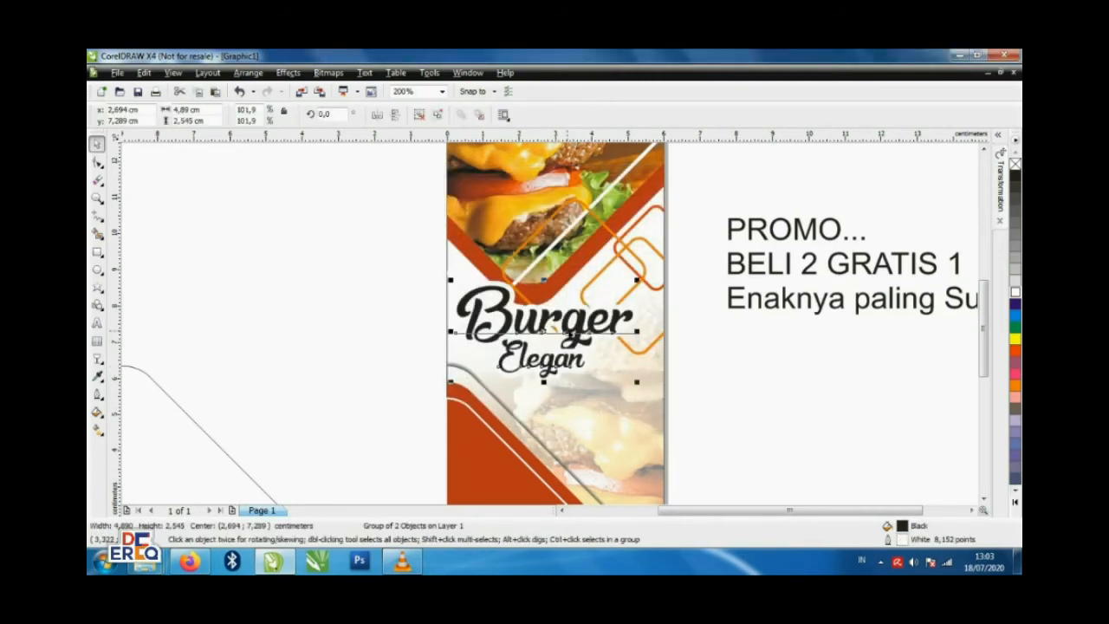
- Reduce the white outline of "Elegan" to 4.0 pt and shift the word slightly beneath "Burger"
{"action": "key", "text": "Escape"}
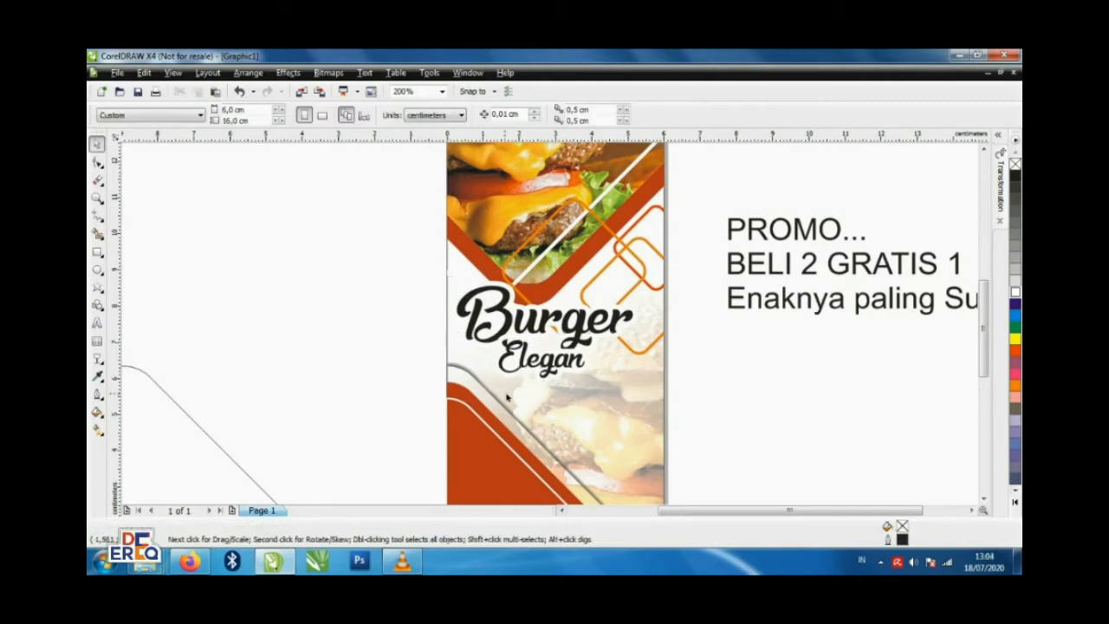
{"action": "left_click", "coordinate": [531, 370]}
{"action": "key", "text": "F12"}
{"action": "left_click", "coordinate": [477, 232]}
{"action": "left_click", "coordinate": [457, 317]}
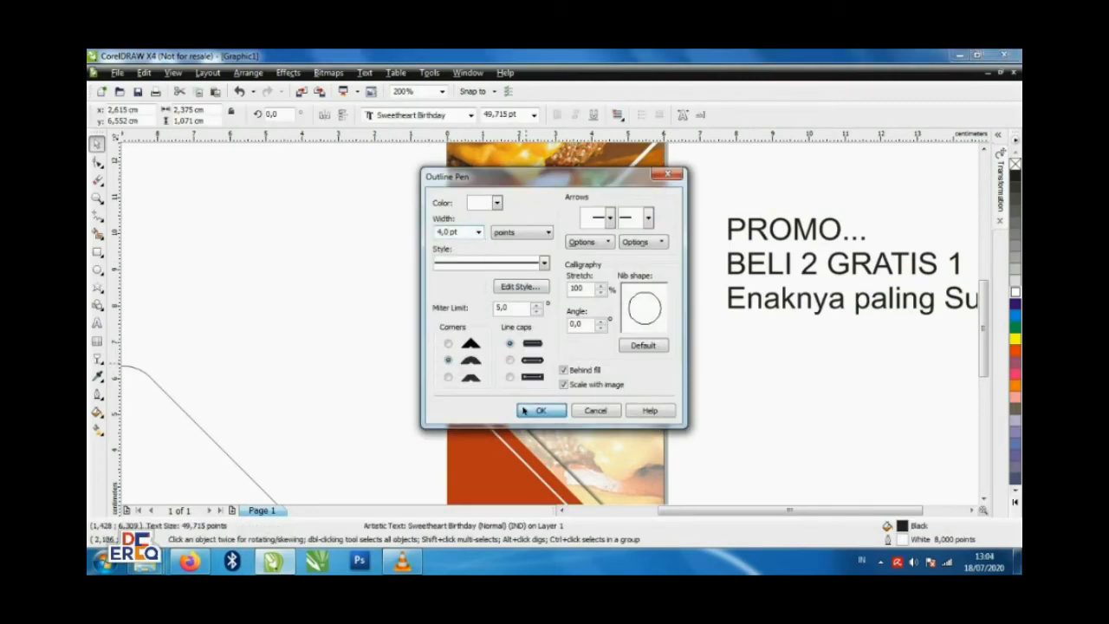
{"action": "left_click", "coordinate": [540, 410]}
{"action": "scroll", "coordinate": [561, 341], "scroll_direction": "up", "scroll_amount": 2}
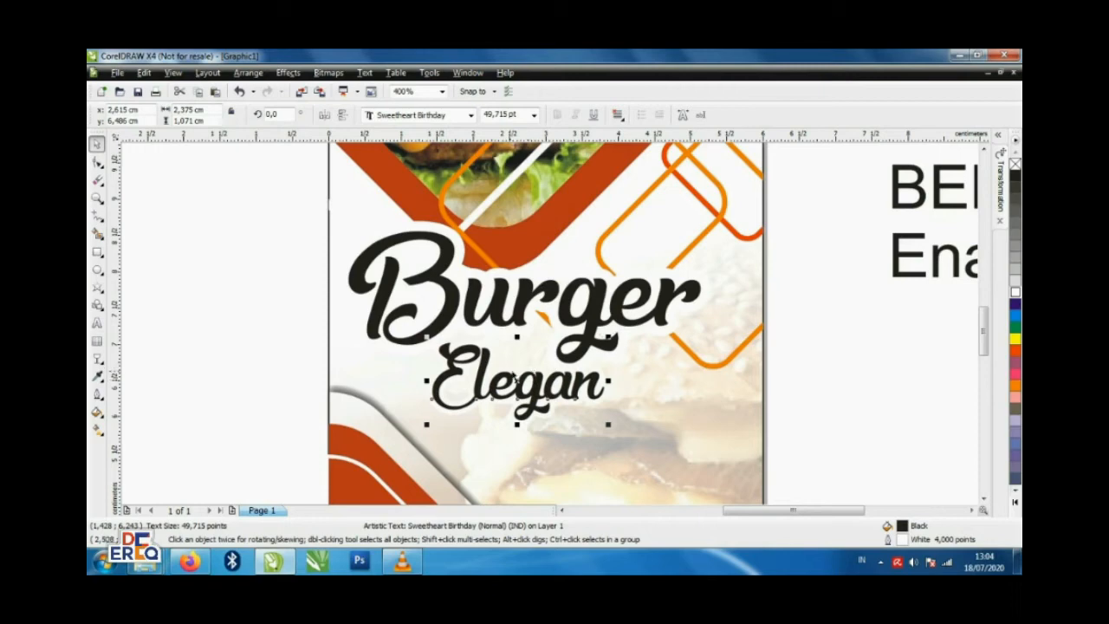
{"action": "scroll", "coordinate": [578, 277], "scroll_direction": "down", "scroll_amount": 2}
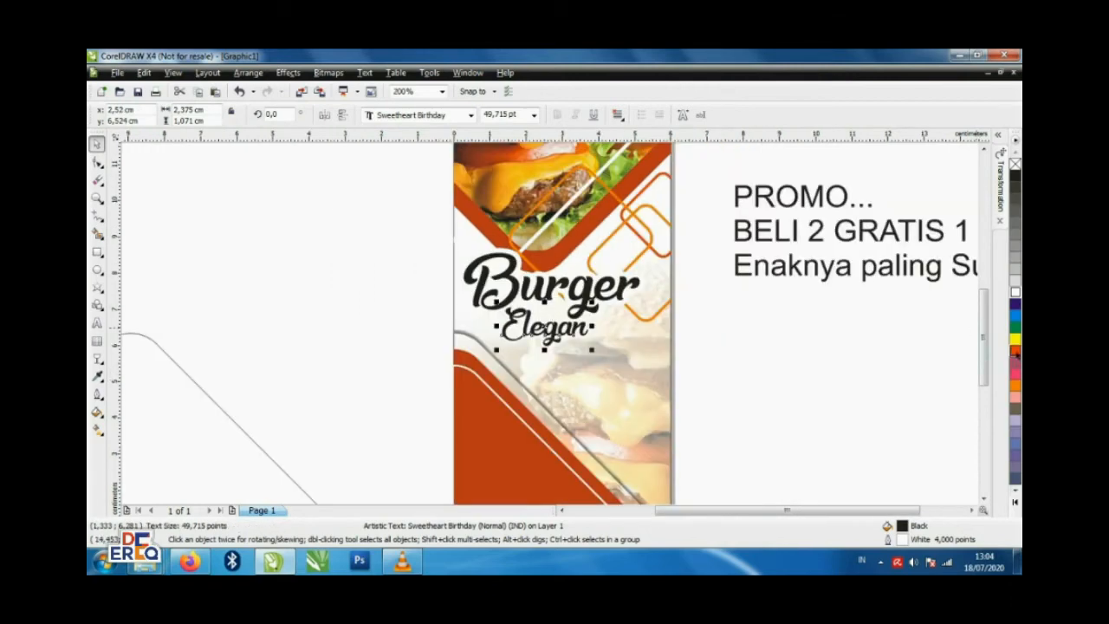
- Fill "Elegan" with orange-red
{"action": "left_click", "coordinate": [1015, 352]}
{"action": "scroll", "coordinate": [679, 347], "scroll_direction": "down", "scroll_amount": 1}
{"action": "scroll", "coordinate": [513, 290], "scroll_direction": "up", "scroll_amount": 1}
- Group "Burger" and "Elegan" and add a flat lower-right drop shadow with feathering 2, pulled close to the letters
{"action": "left_click", "coordinate": [537, 338], "text": "shift"}
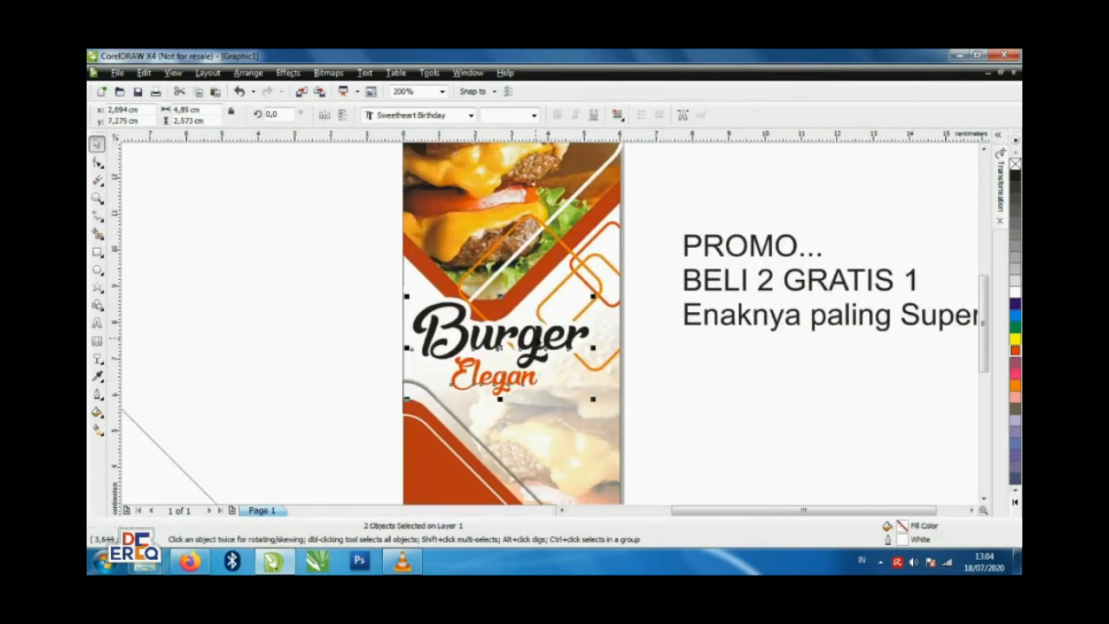
{"action": "key", "text": "ctrl+g"}
{"action": "left_click", "coordinate": [106, 365]}
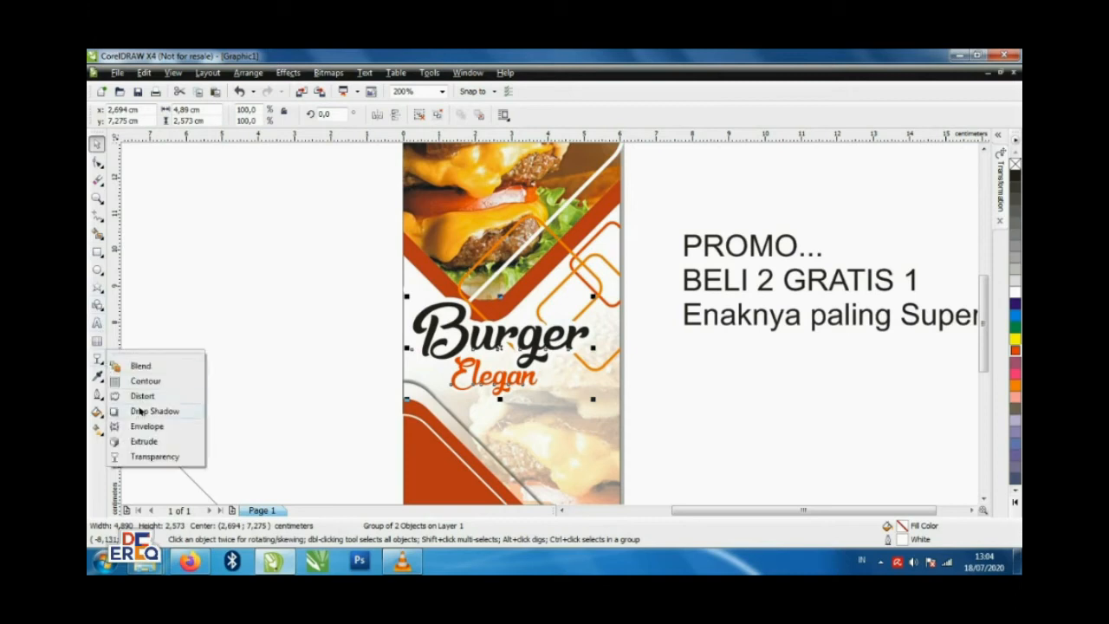
{"action": "left_click", "coordinate": [146, 409]}
{"action": "left_click", "coordinate": [145, 115]}
{"action": "left_click", "coordinate": [141, 142]}
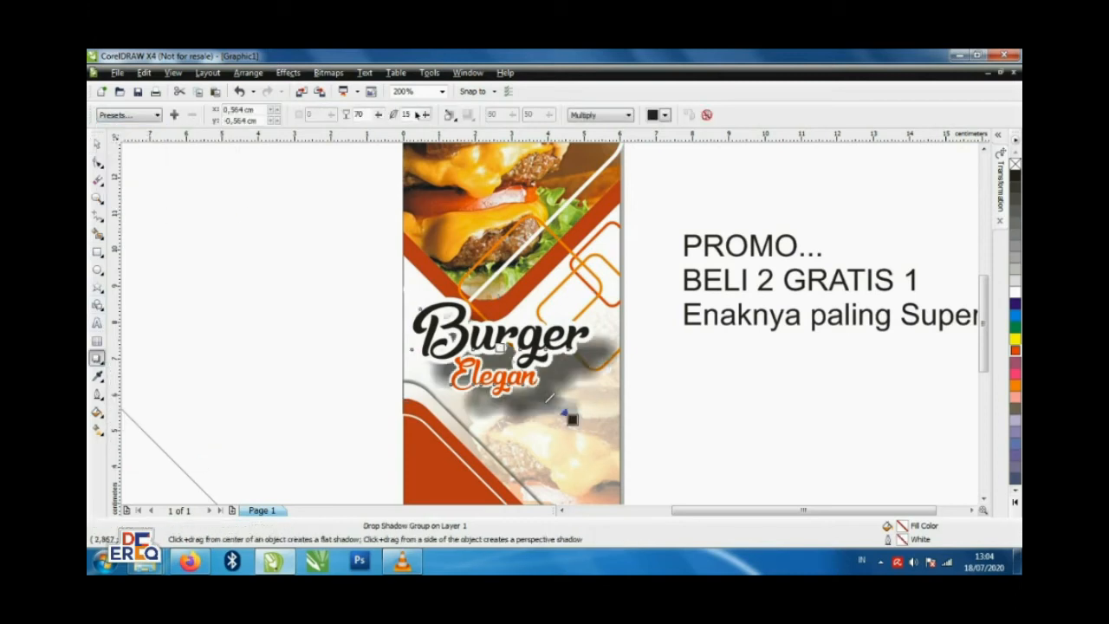
{"action": "type", "text": "2"}
{"action": "key", "text": "Return"}
{"action": "left_click_drag", "start_coordinate": [570, 418], "coordinate": [520, 369]}
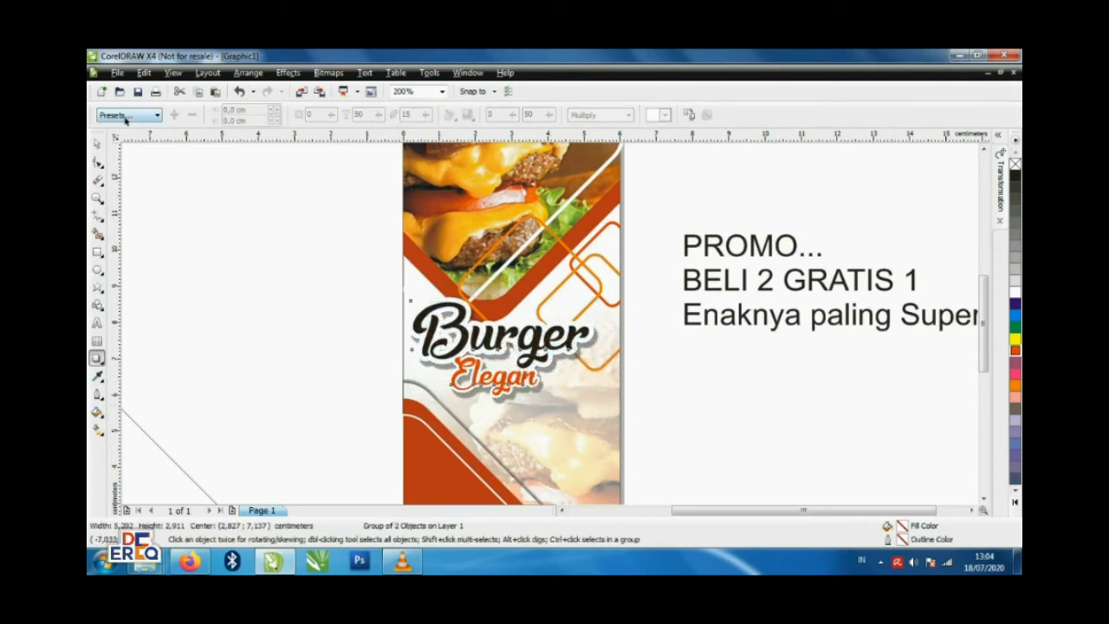
- Move the shadowed title group down beneath the upper burger photo and shrink it to about 4.8 cm wide
{"action": "key", "text": "space"}
{"action": "left_click_drag", "start_coordinate": [457, 331], "coordinate": [476, 285]}
{"action": "scroll", "coordinate": [482, 281], "scroll_direction": "down", "scroll_amount": 1}
{"action": "scroll", "coordinate": [554, 334], "scroll_direction": "up", "scroll_amount": 1}
{"action": "left_click_drag", "start_coordinate": [561, 348], "coordinate": [562, 419]}
{"action": "scroll", "coordinate": [561, 418], "scroll_direction": "down", "scroll_amount": 1}
{"action": "scroll", "coordinate": [572, 327], "scroll_direction": "up", "scroll_amount": 1}
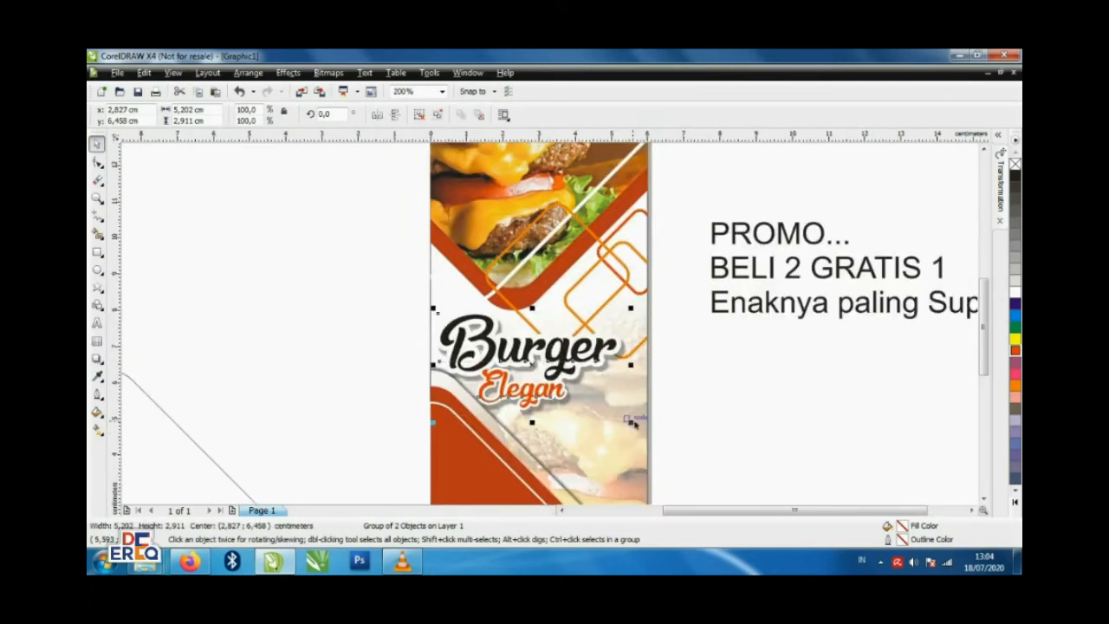
{"action": "left_click", "coordinate": [719, 327]}
- Move "PROMO..." and "BELI 2 GRATIS 1" below "Enaknya paling Super" and set both lines in Century Gothic Bold
{"action": "left_click", "coordinate": [780, 239]}
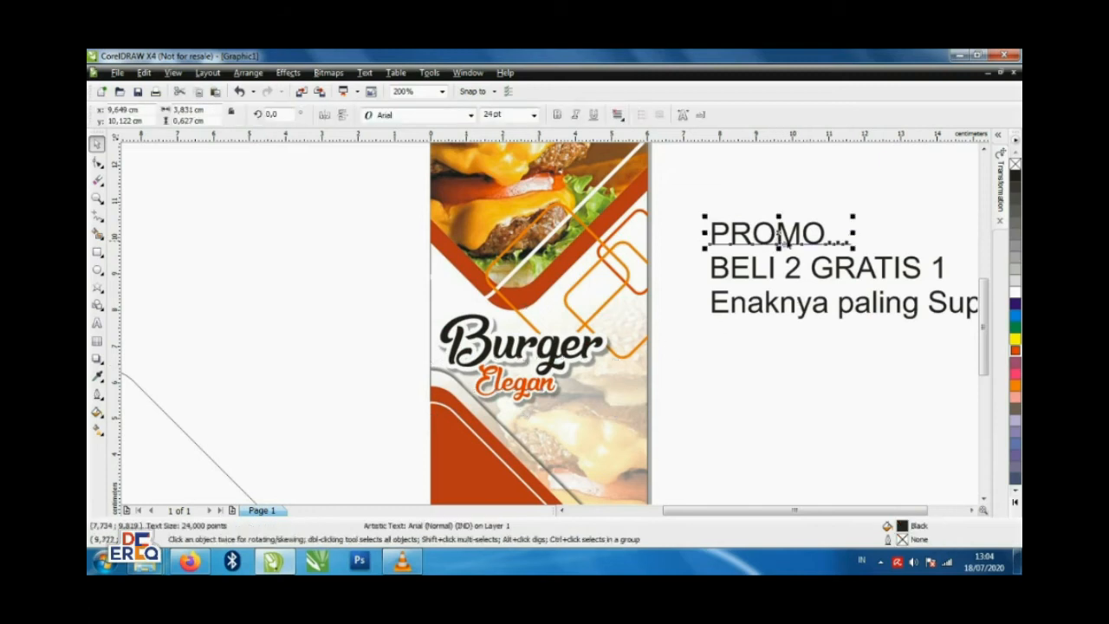
{"action": "scroll", "coordinate": [780, 238], "scroll_direction": "down", "scroll_amount": 1}
{"action": "left_click", "coordinate": [566, 349]}
{"action": "left_click", "coordinate": [562, 355]}
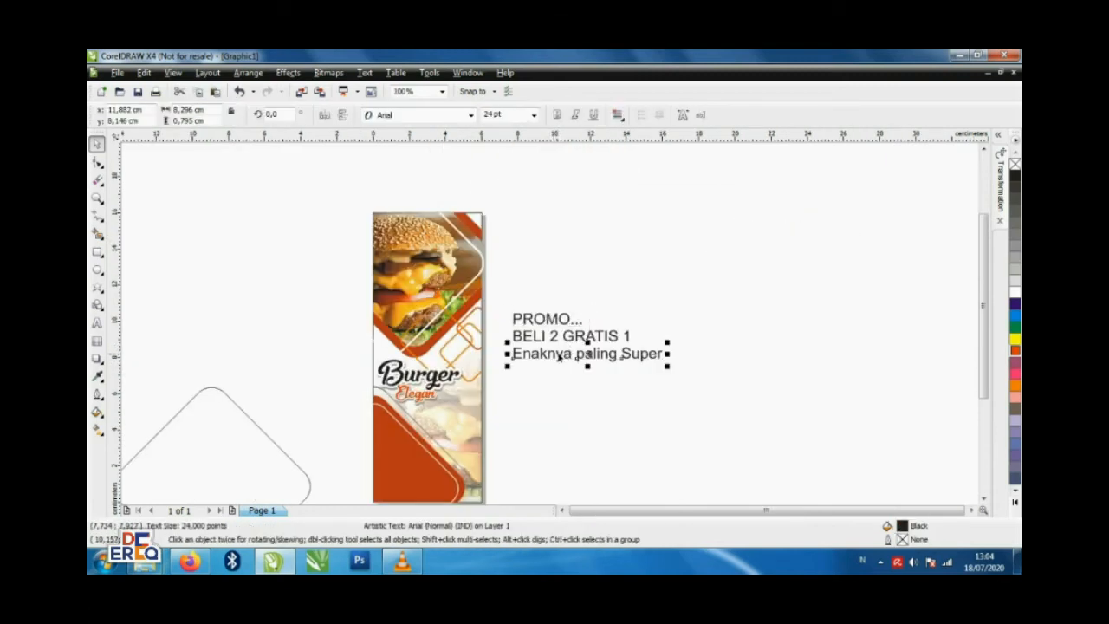
{"action": "left_click", "coordinate": [561, 336]}
{"action": "left_click", "coordinate": [564, 319], "text": "shift"}
{"action": "left_click_drag", "start_coordinate": [564, 319], "coordinate": [571, 412]}
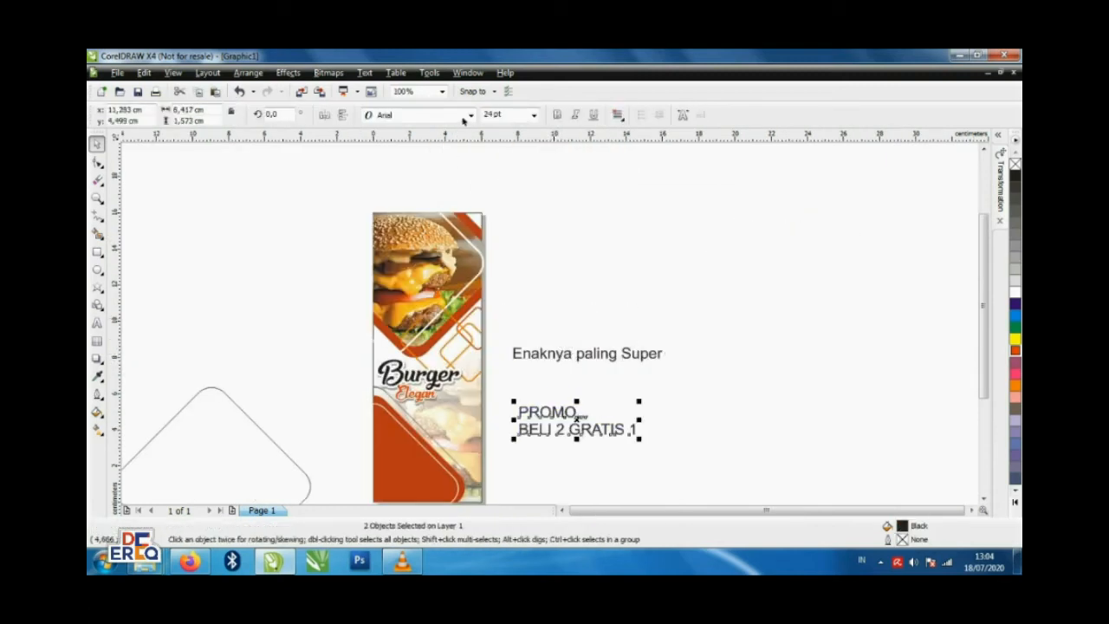
{"action": "left_click", "coordinate": [469, 115]}
{"action": "mouse_move", "coordinate": [546, 185]}
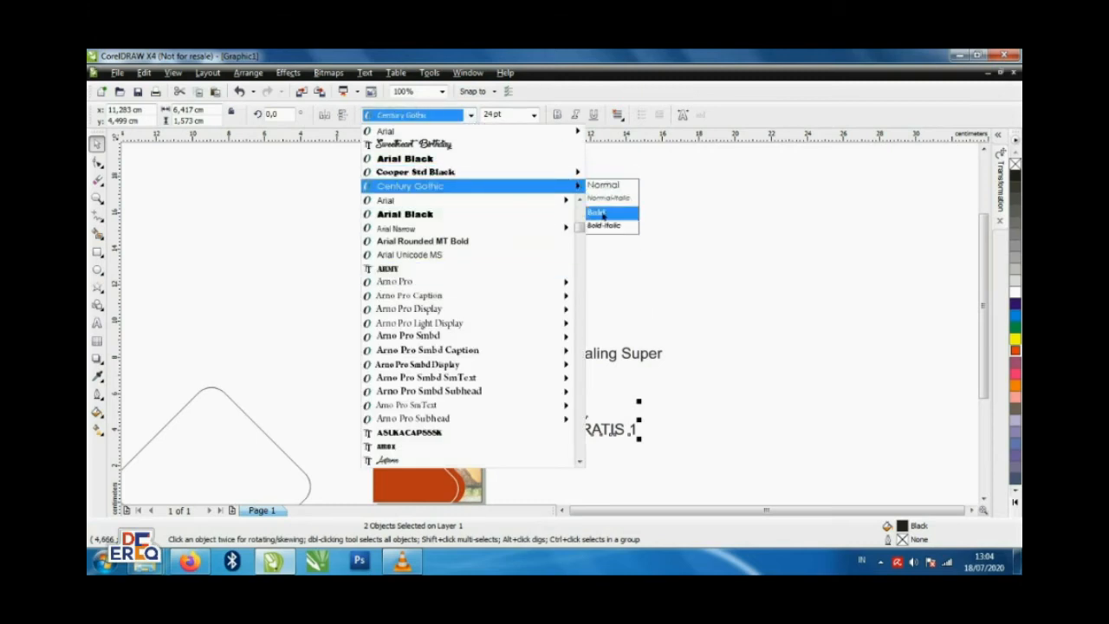
{"action": "left_click", "coordinate": [602, 213]}
- Place the two promo lines over the banner's lower-left red shape and bring them in front of it
{"action": "left_click_drag", "start_coordinate": [572, 415], "coordinate": [423, 444]}
{"action": "scroll", "coordinate": [551, 327], "scroll_direction": "up", "scroll_amount": 1}
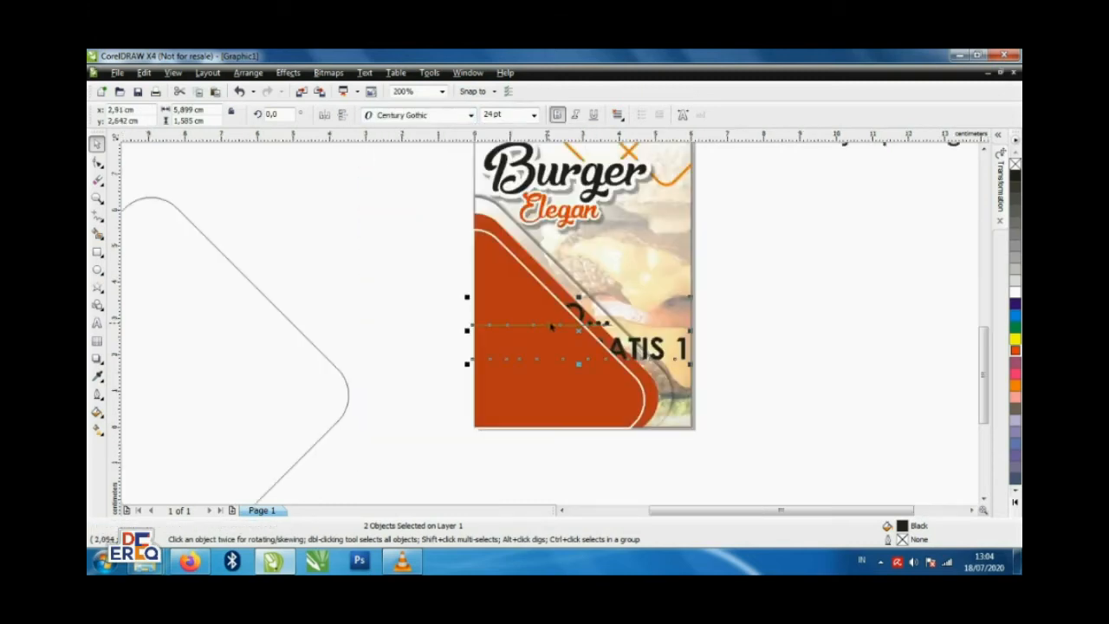
{"action": "key", "text": "shift+Page_Down"}
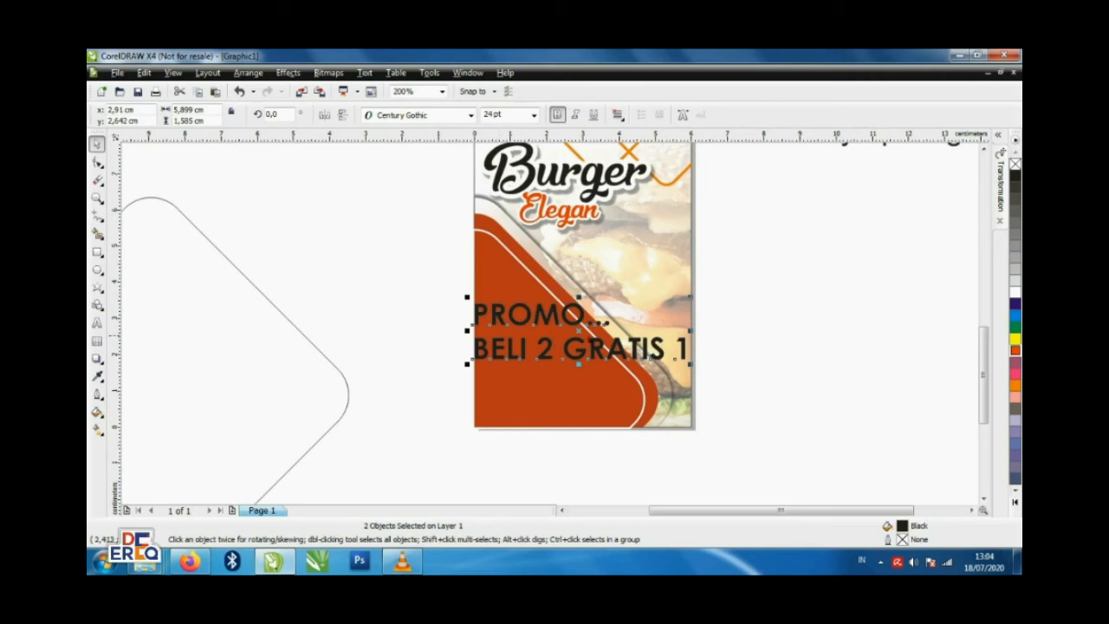
- Scale the promo lines down to about 17.2 pt and set them just inside the banner's left edge
{"action": "left_click_drag", "start_coordinate": [691, 366], "coordinate": [645, 352]}
{"action": "scroll", "coordinate": [535, 313], "scroll_direction": "up", "scroll_amount": 1}
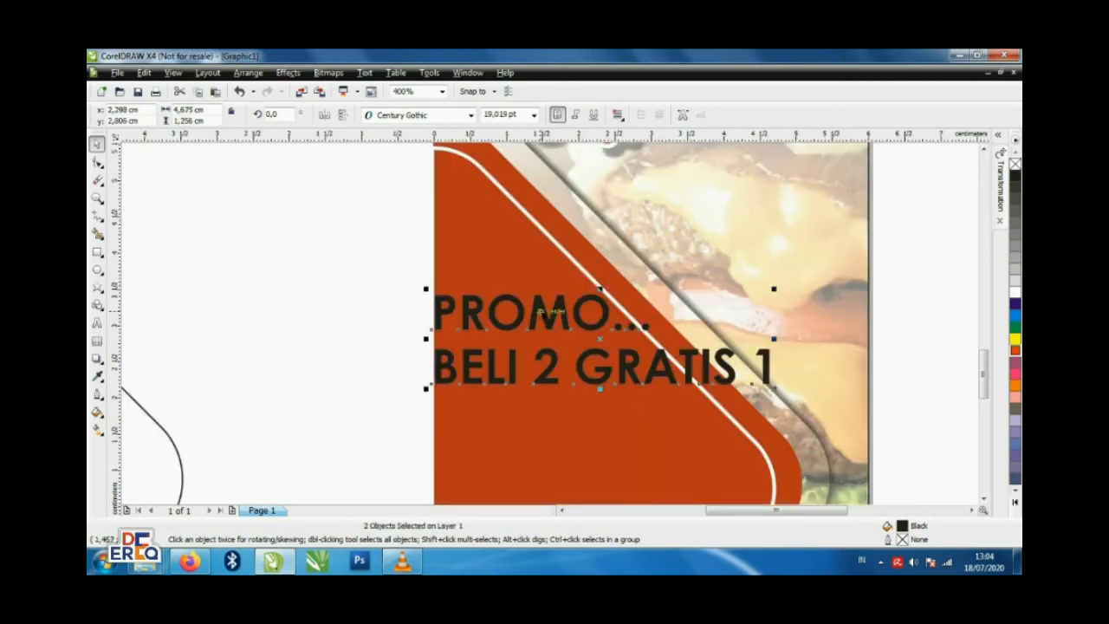
{"action": "left_click_drag", "start_coordinate": [541, 313], "coordinate": [551, 322]}
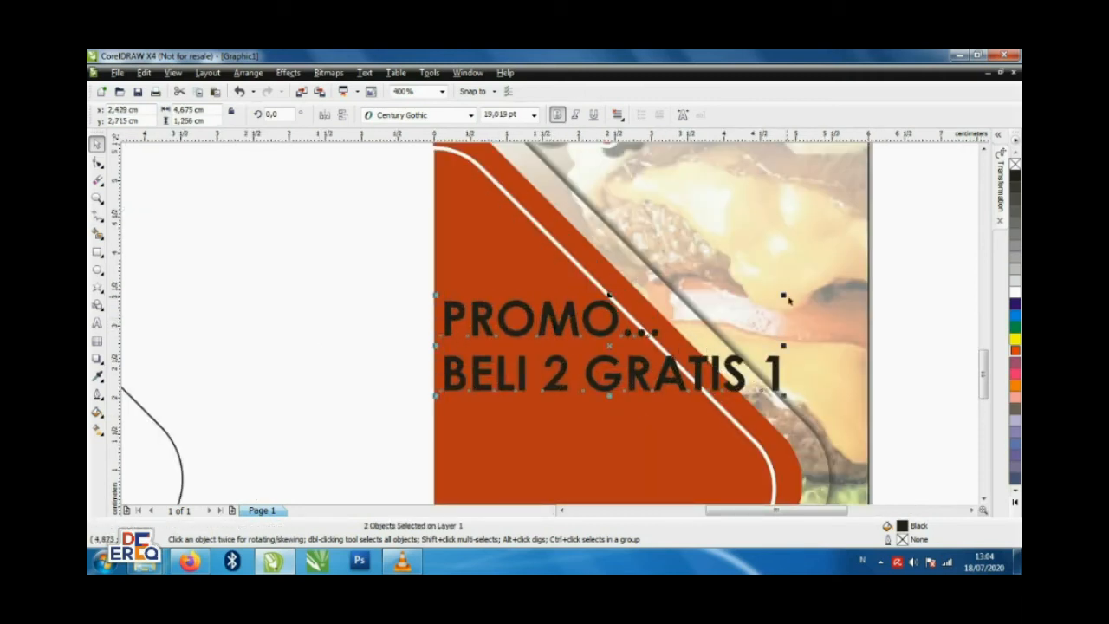
{"action": "left_click_drag", "start_coordinate": [785, 298], "coordinate": [751, 303]}
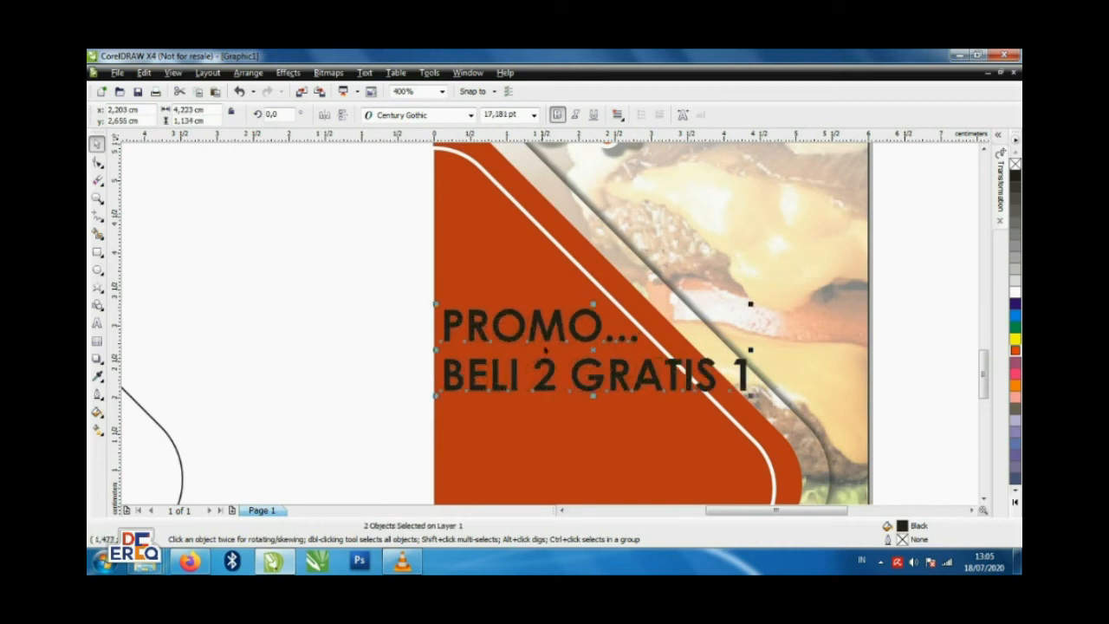
{"action": "left_click_drag", "start_coordinate": [549, 333], "coordinate": [552, 333]}
{"action": "key", "text": "Down"}
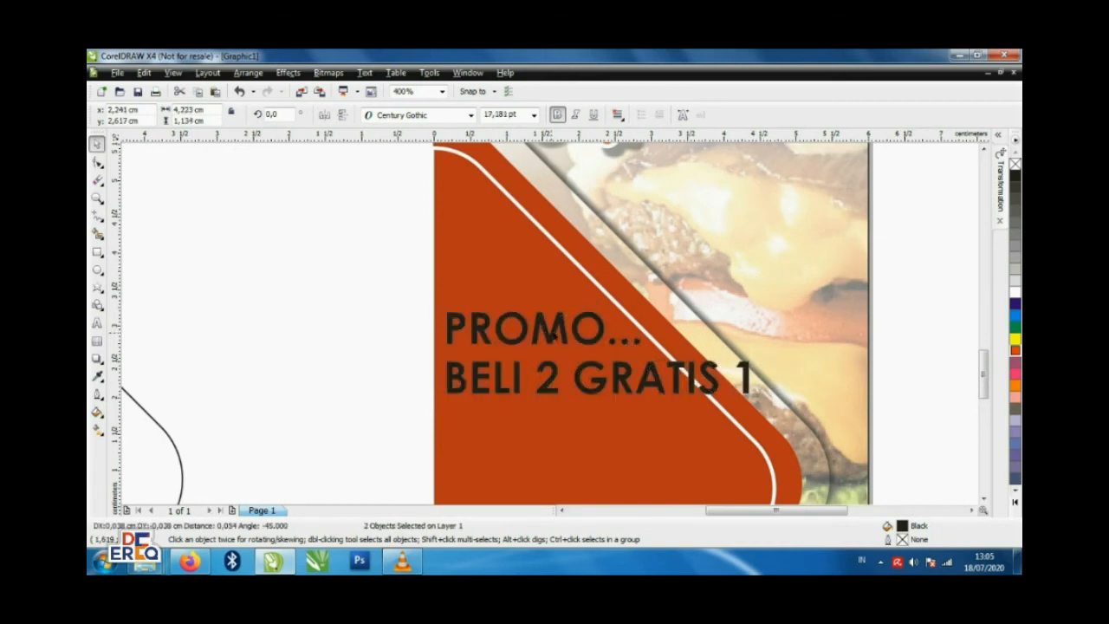
- Split "BELI 2 GRATIS 1" onto two lines after "BELI 2" and break them apart into separate text objects
{"action": "key", "text": "Escape"}
{"action": "double_click", "coordinate": [580, 381]}
{"action": "key", "text": "BackSpace"}
{"action": "key", "text": "Return"}
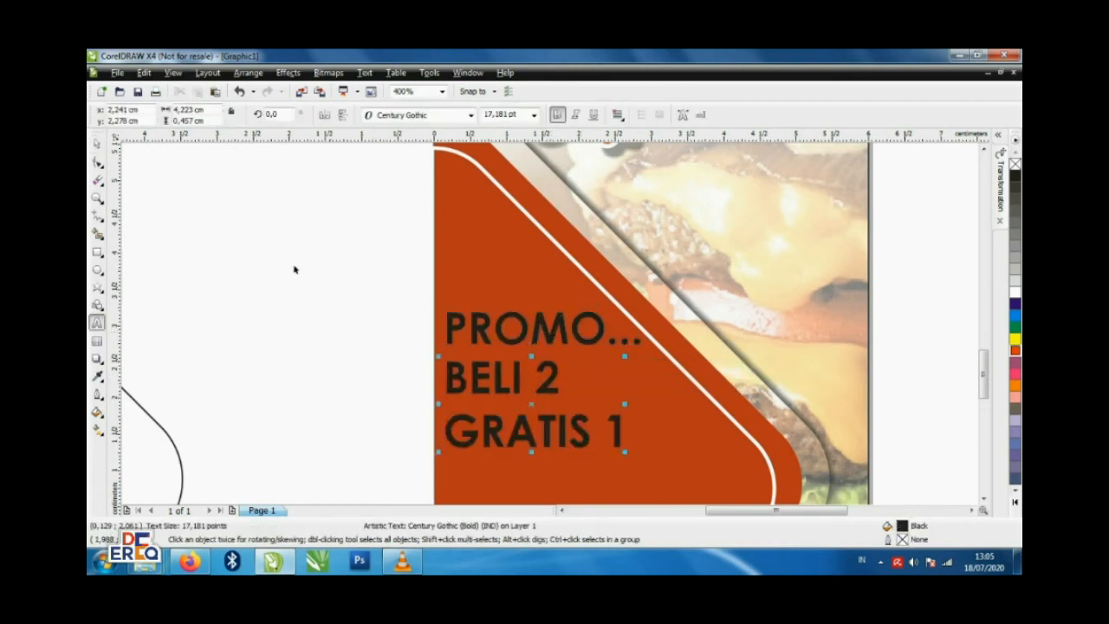
{"action": "left_click", "coordinate": [97, 143]}
{"action": "left_click", "coordinate": [248, 73]}
{"action": "left_click", "coordinate": [273, 226]}
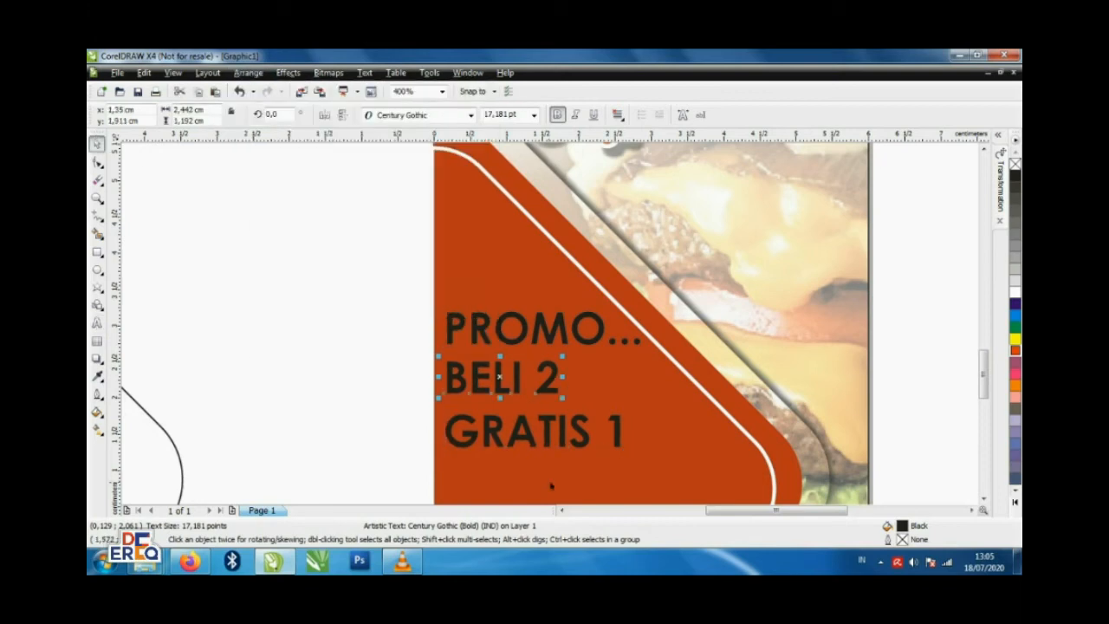
- Enlarge "GRATIS 1" to about 25 pt and fill all three promo lines with white
{"action": "left_click_drag", "start_coordinate": [624, 409], "coordinate": [704, 392]}
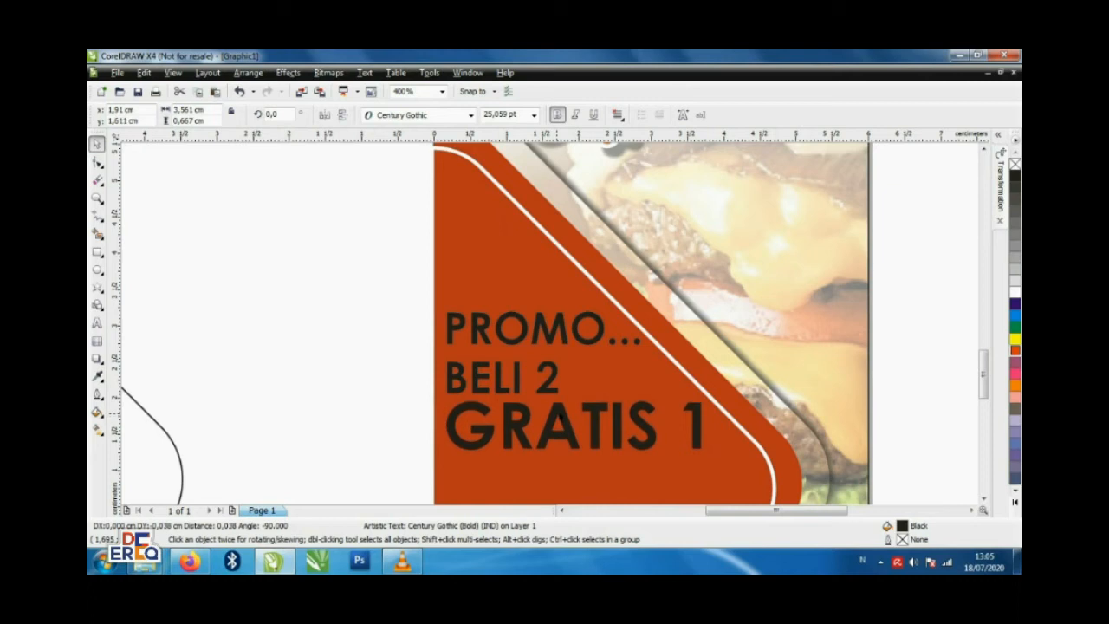
{"action": "left_click_drag", "start_coordinate": [391, 338], "coordinate": [738, 470]}
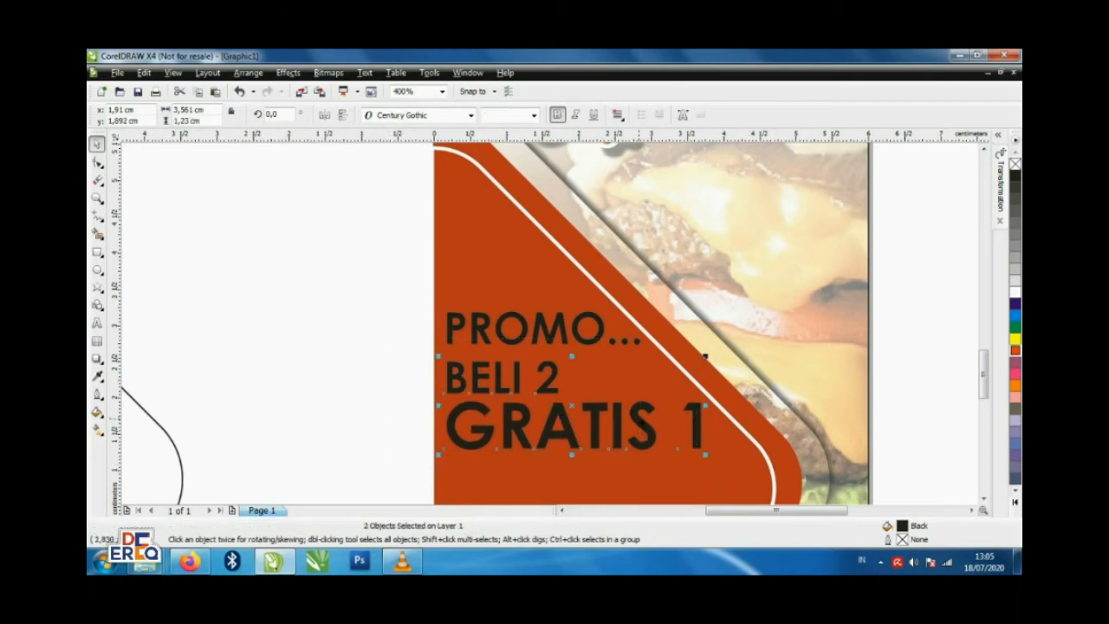
{"action": "left_click_drag", "start_coordinate": [351, 263], "coordinate": [762, 475]}
{"action": "left_click", "coordinate": [1014, 292]}
{"action": "scroll", "coordinate": [548, 329], "scroll_direction": "down", "scroll_amount": 2}
{"action": "scroll", "coordinate": [549, 329], "scroll_direction": "up", "scroll_amount": 2}
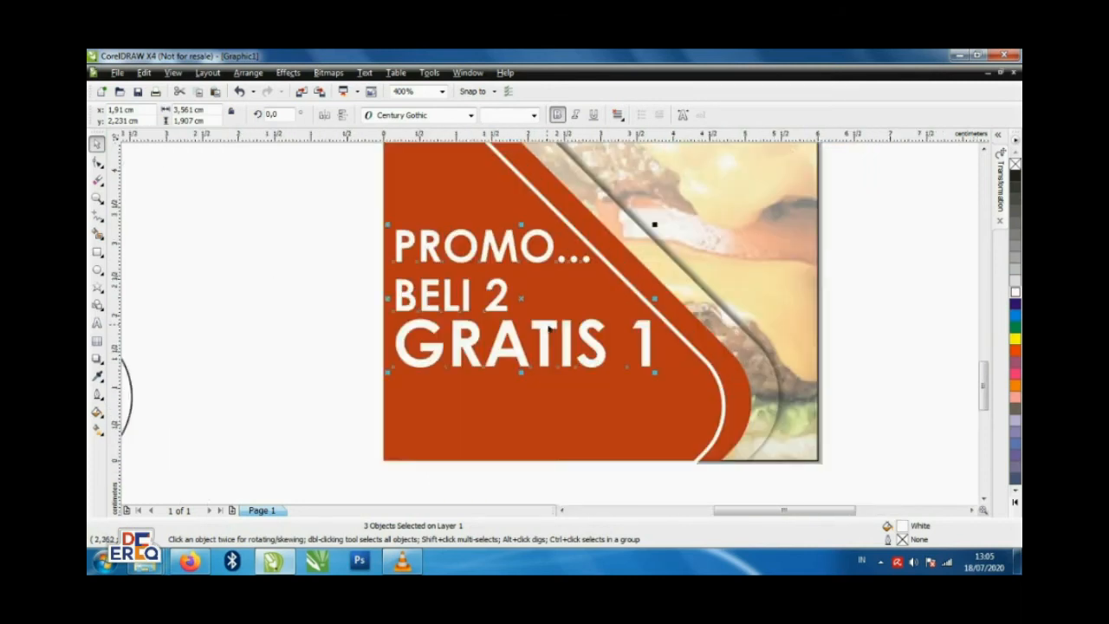
- Lower the three promo lines within the red shape and enlarge them to about 4.09 cm wide overall
{"action": "key", "text": "Down"}
{"action": "key", "text": "Down"}
{"action": "key", "text": "Down"}
{"action": "key", "text": "Down"}
{"action": "key", "text": "Down"}
{"action": "key", "text": "Down"}
{"action": "left_click_drag", "start_coordinate": [304, 212], "coordinate": [695, 399]}
{"action": "left_click_drag", "start_coordinate": [624, 365], "coordinate": [606, 387]}
{"action": "left_click", "coordinate": [313, 310]}
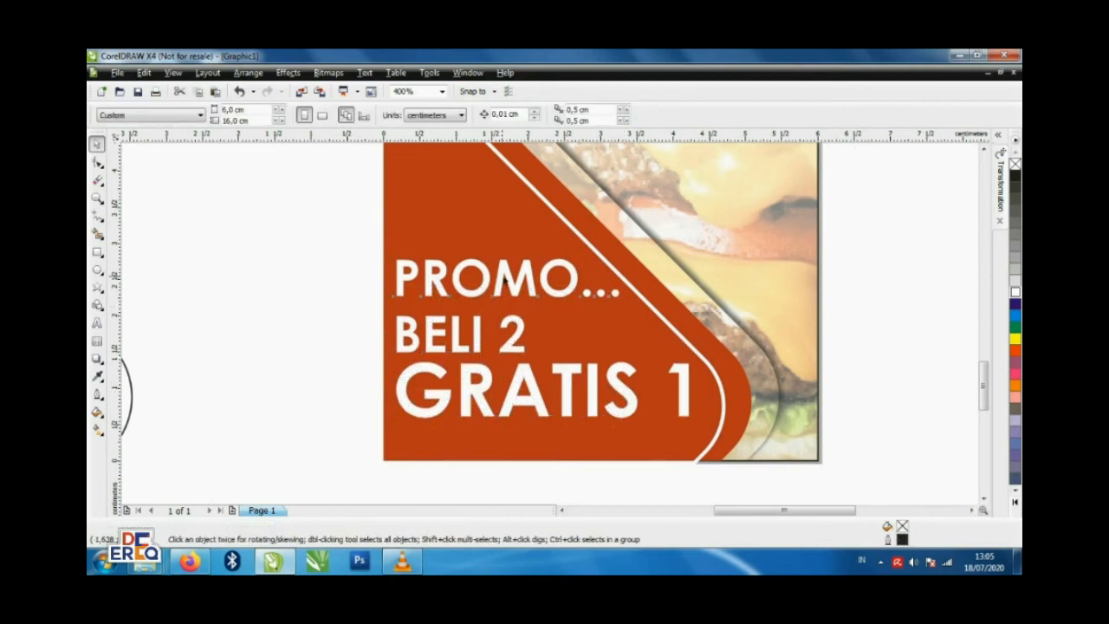
- Fill "PROMO..." with yellow and group the three promo lines
{"action": "left_click", "coordinate": [485, 279]}
{"action": "left_click", "coordinate": [1015, 338]}
{"action": "scroll", "coordinate": [537, 305], "scroll_direction": "down", "scroll_amount": 2}
{"action": "left_click_drag", "start_coordinate": [371, 248], "coordinate": [597, 368]}
{"action": "scroll", "coordinate": [518, 288], "scroll_direction": "up", "scroll_amount": 1}
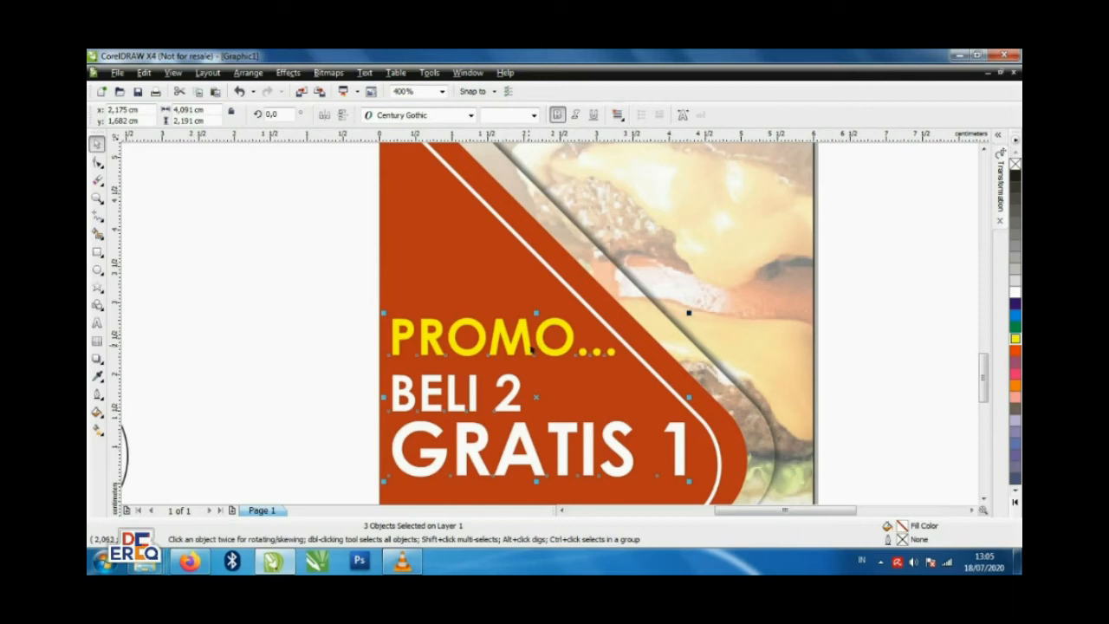
{"action": "key", "text": "ctrl+g"}
- Add a slightly offset copy of the promo group, fill it with C:35 M:100 Y:98 K:2, and place it behind the original
{"action": "scroll", "coordinate": [531, 349], "scroll_direction": "up", "scroll_amount": 1}
{"action": "left_click_drag", "start_coordinate": [542, 281], "coordinate": [546, 275]}
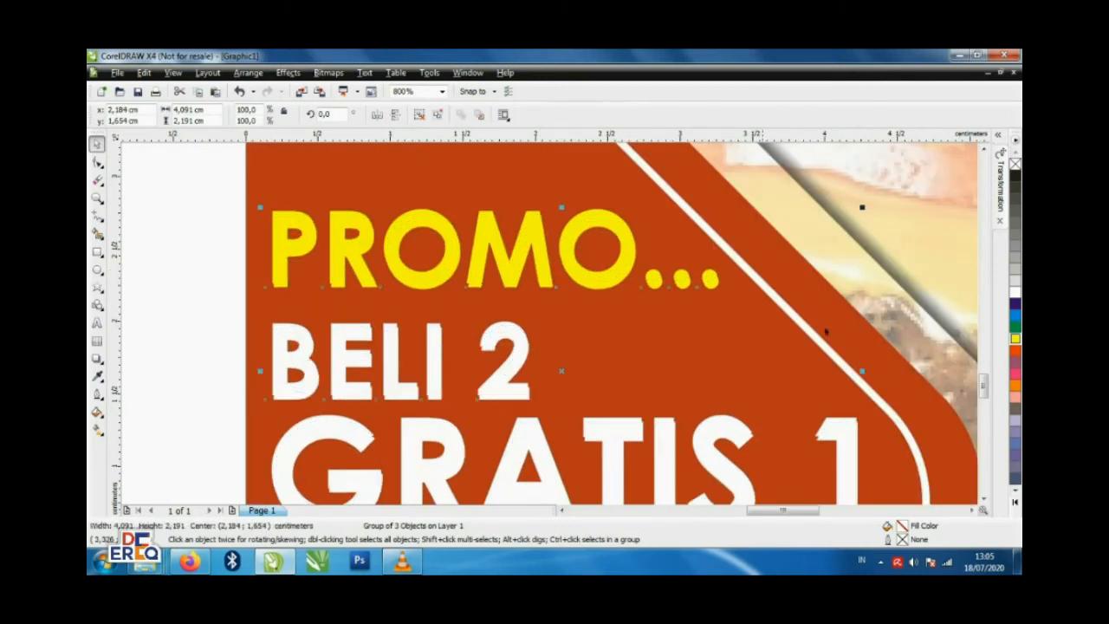
{"action": "left_click_drag", "start_coordinate": [1015, 350], "coordinate": [961, 396]}
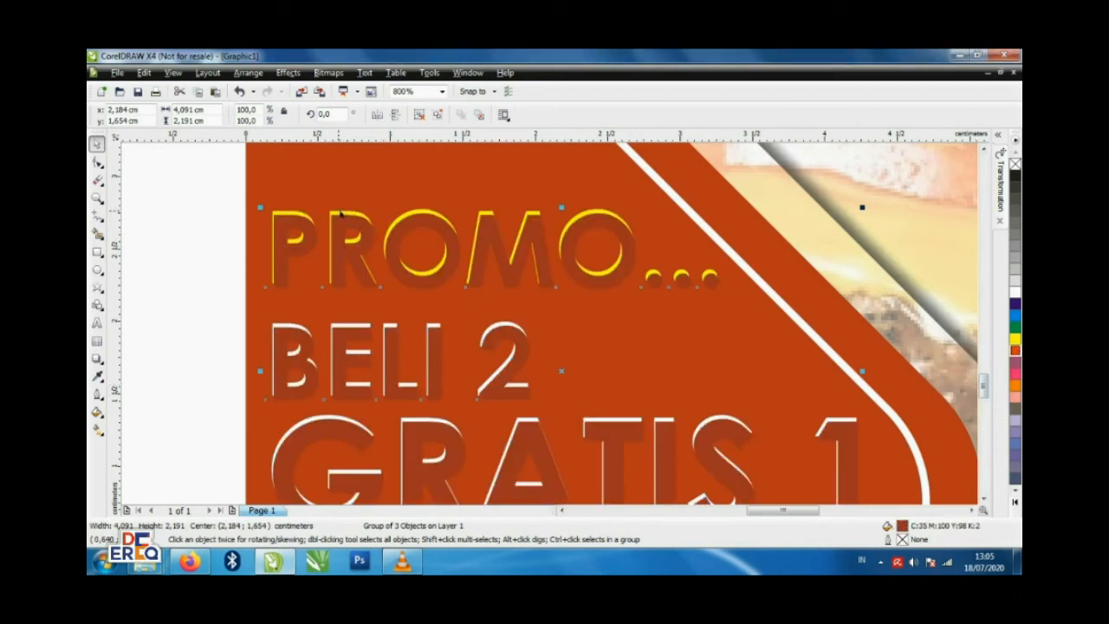
{"action": "left_click", "coordinate": [340, 212]}
{"action": "key", "text": "shift+Page_Up"}
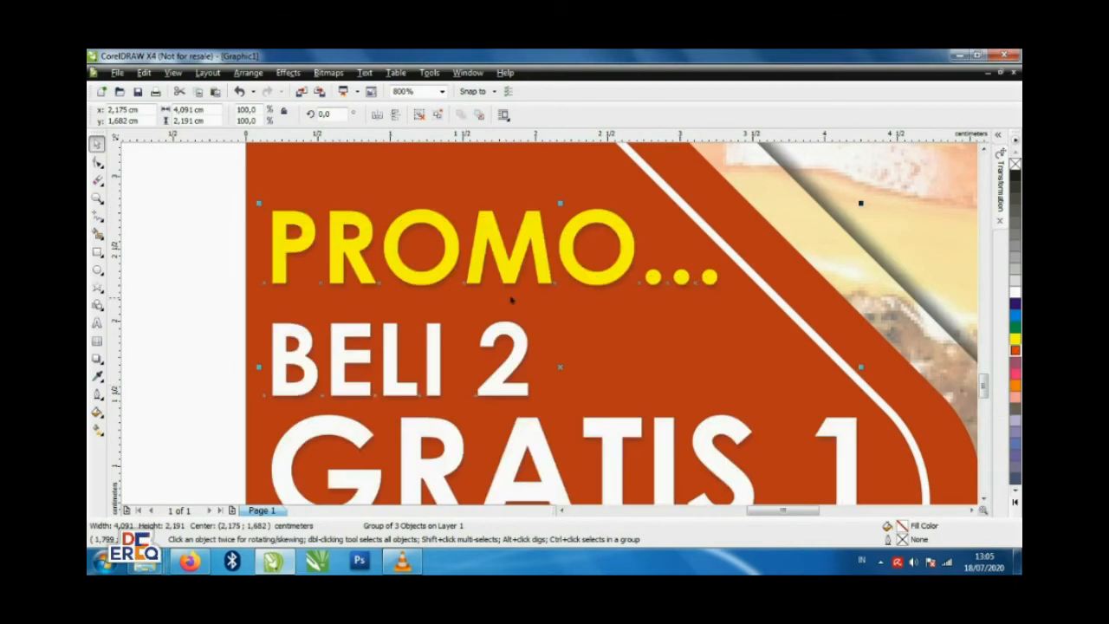
- Offset the dark red promo copy further down and right to a centre of about x 2.25, y 1.58 cm
{"action": "scroll", "coordinate": [511, 300], "scroll_direction": "up", "scroll_amount": 2}
{"action": "left_click", "coordinate": [549, 314]}
{"action": "left_click_drag", "start_coordinate": [554, 316], "coordinate": [560, 329]}
{"action": "scroll", "coordinate": [560, 329], "scroll_direction": "down", "scroll_amount": 2}
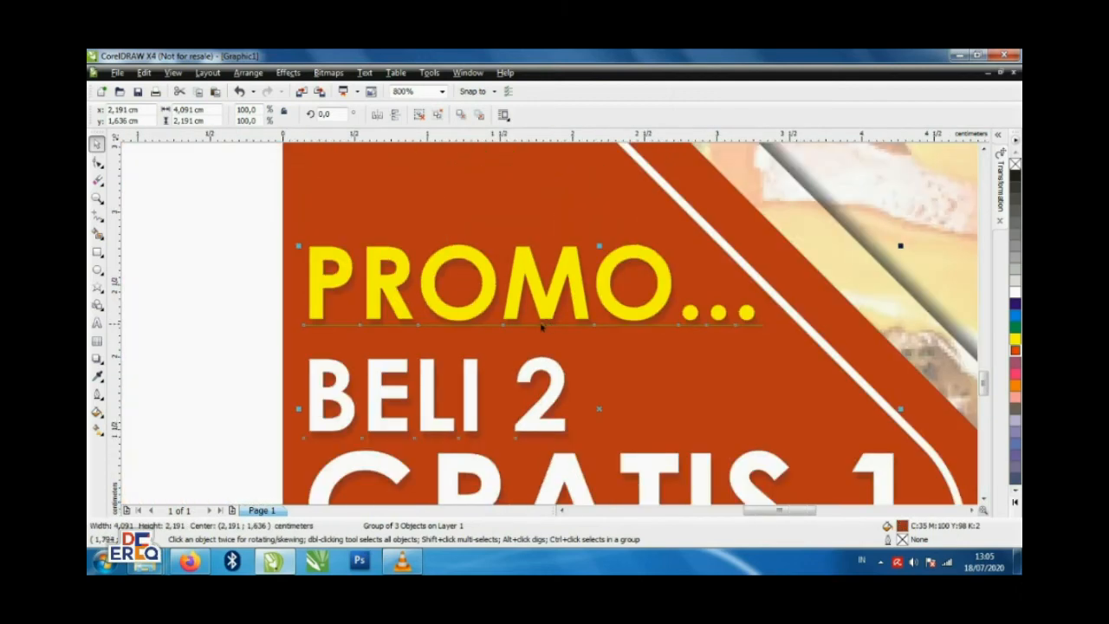
{"action": "scroll", "coordinate": [393, 332], "scroll_direction": "down", "scroll_amount": 2}
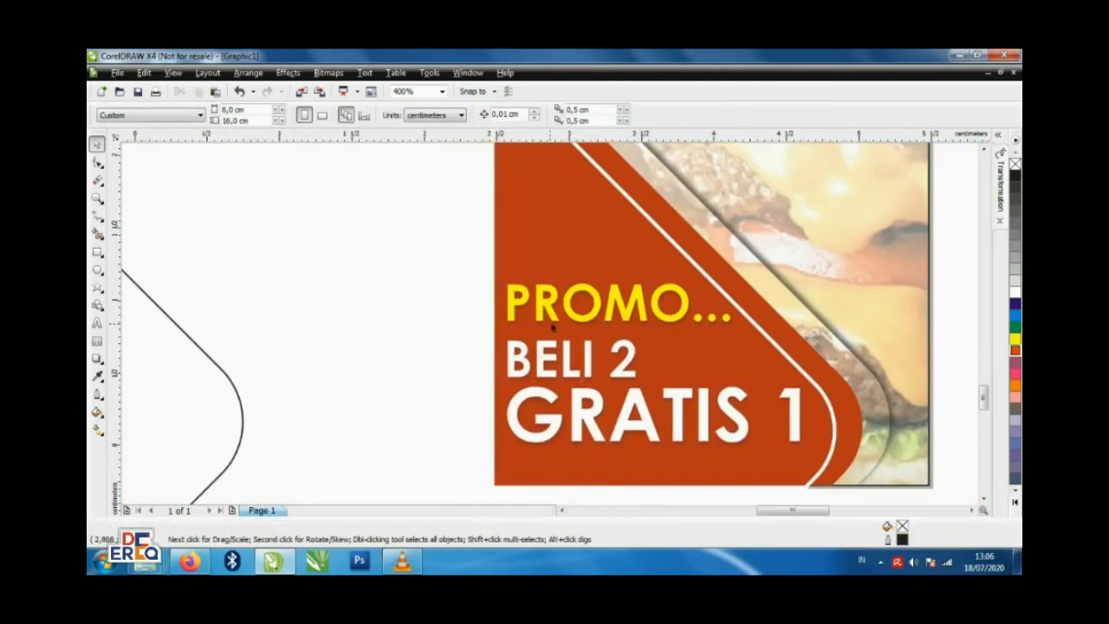
{"action": "scroll", "coordinate": [658, 403], "scroll_direction": "up", "scroll_amount": 3}
{"action": "scroll", "coordinate": [672, 412], "scroll_direction": "up", "scroll_amount": 1}
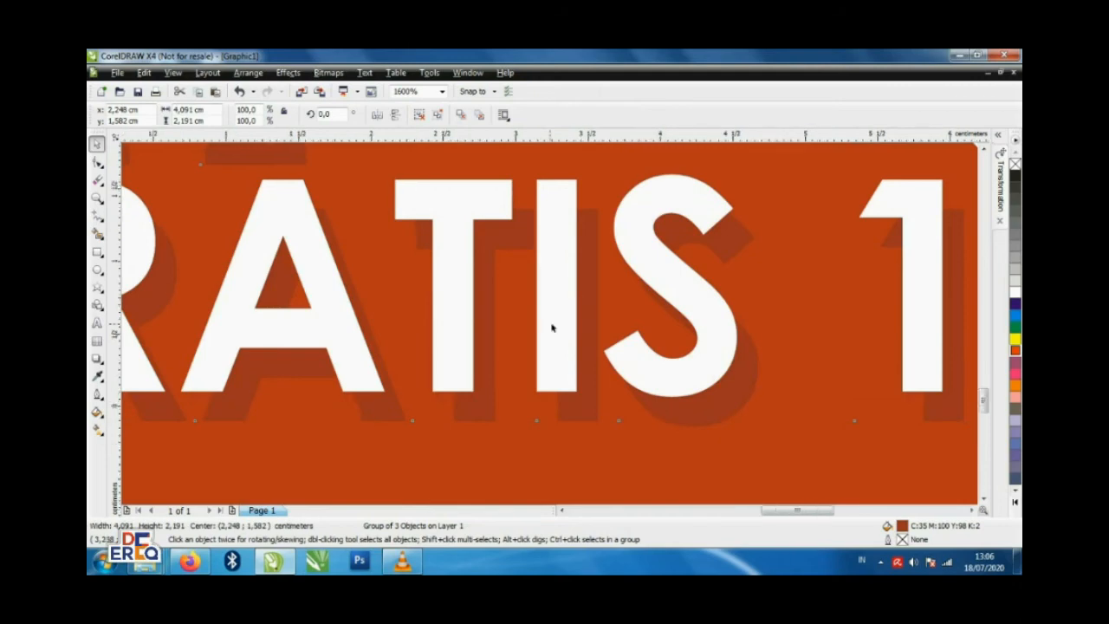
{"action": "scroll", "coordinate": [421, 389], "scroll_direction": "down", "scroll_amount": 5}
{"action": "scroll", "coordinate": [558, 309], "scroll_direction": "up", "scroll_amount": 1}
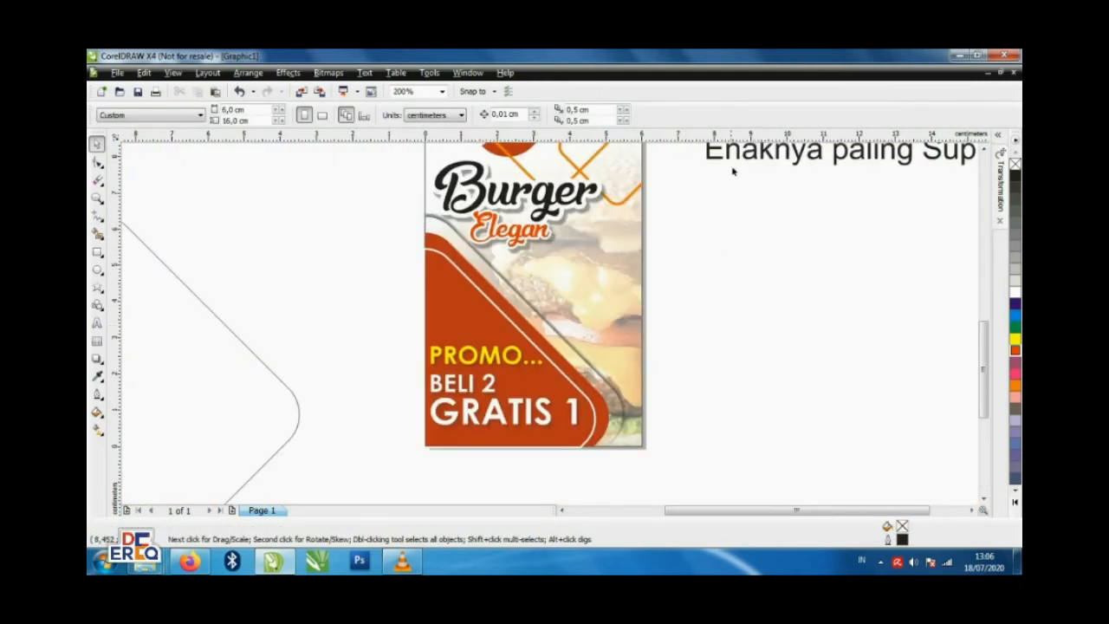
- Move "Enaknya paling Super" beside the banner's lower half and shift the title group down and right
{"action": "left_click_drag", "start_coordinate": [734, 173], "coordinate": [676, 297]}
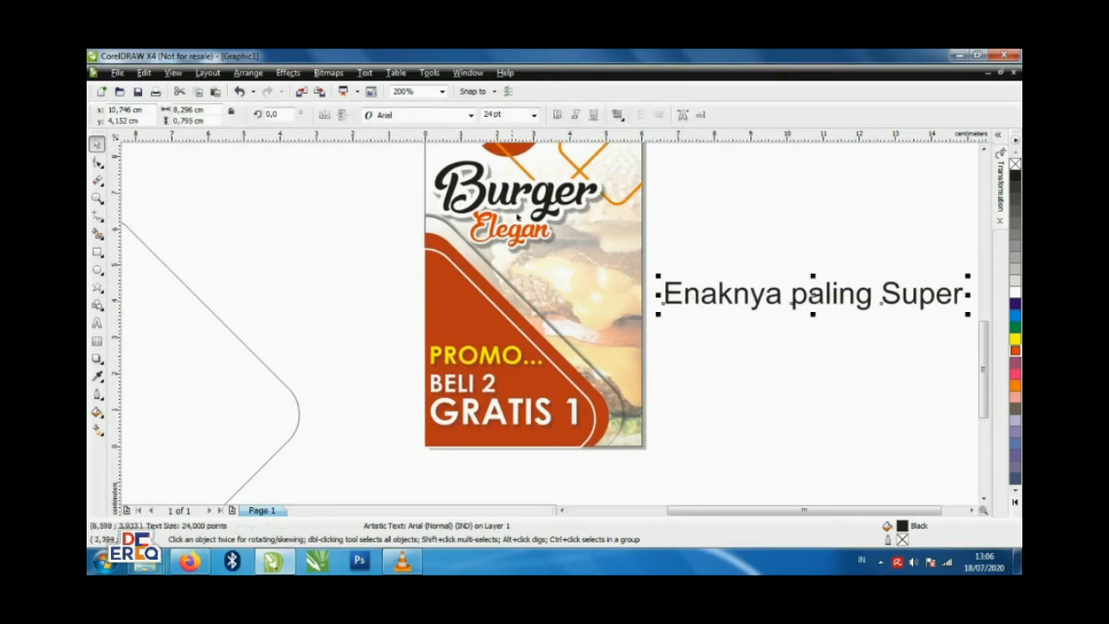
{"action": "left_click_drag", "start_coordinate": [508, 213], "coordinate": [553, 245]}
{"action": "scroll", "coordinate": [555, 248], "scroll_direction": "down", "scroll_amount": 2}
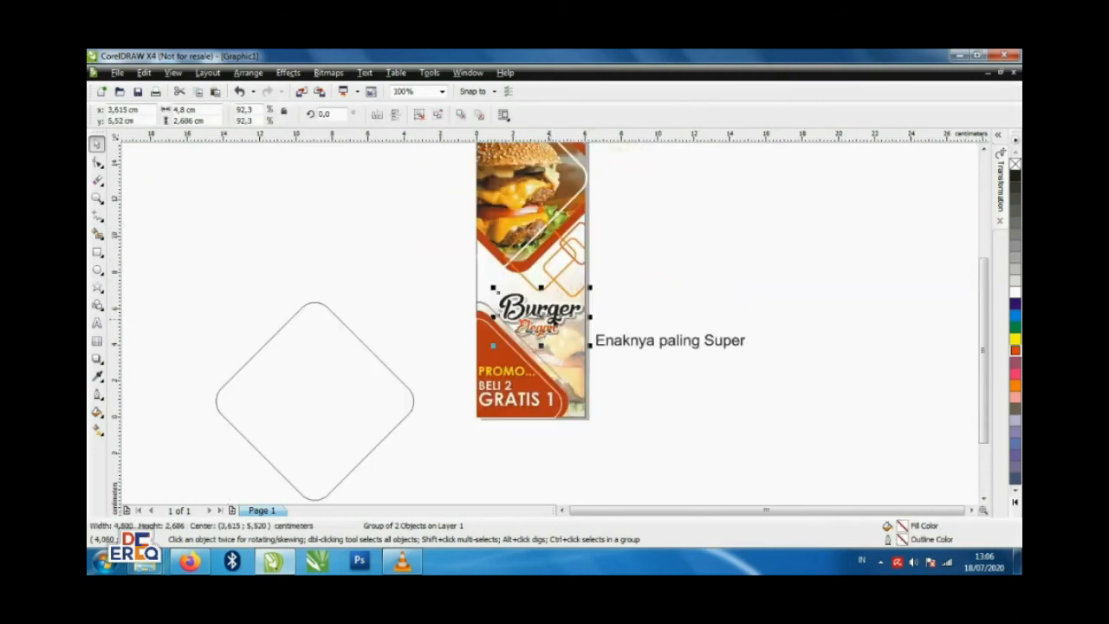
- Enlarge the title group to about 5.57 cm wide and raise it to a centre of about x 3.23, y 6.11 cm
{"action": "scroll", "coordinate": [528, 329], "scroll_direction": "up", "scroll_amount": 2}
{"action": "left_click_drag", "start_coordinate": [440, 293], "coordinate": [412, 270]}
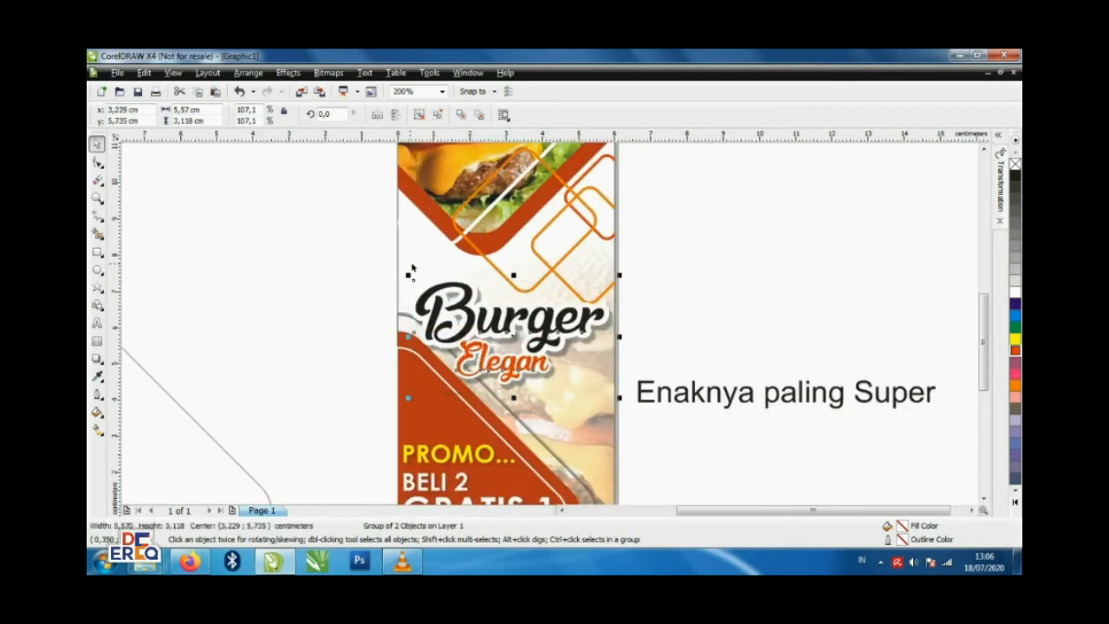
{"action": "left_click_drag", "start_coordinate": [506, 328], "coordinate": [505, 314]}
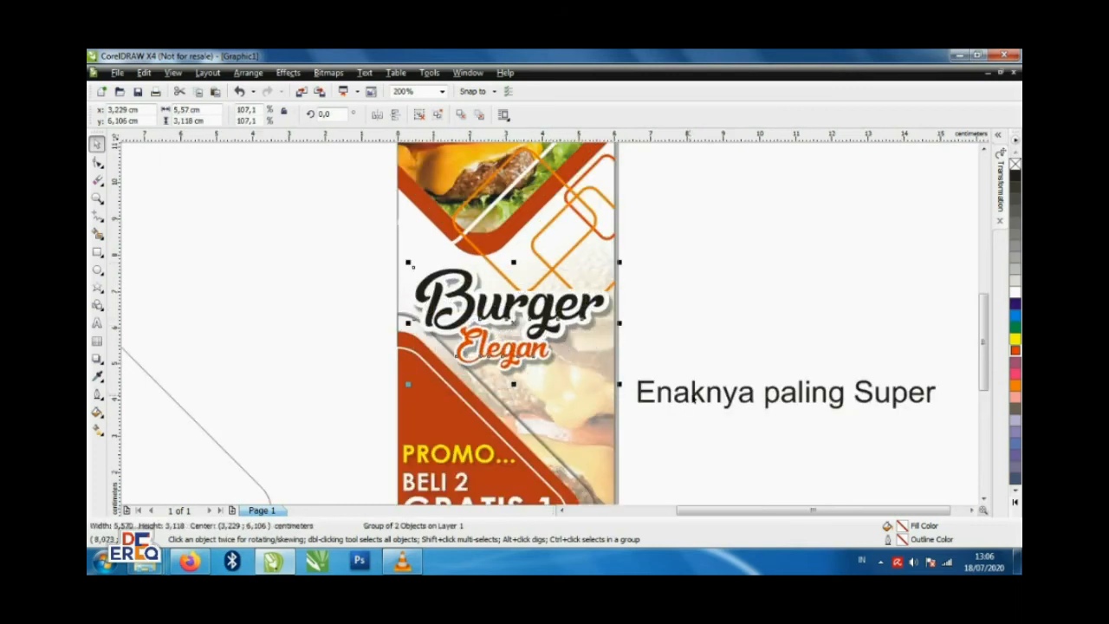
- Set the "Enaknya paling Super" tagline in bold Century Gothic
{"action": "left_click", "coordinate": [695, 399]}
{"action": "left_click", "coordinate": [697, 398]}
{"action": "left_click", "coordinate": [471, 114]}
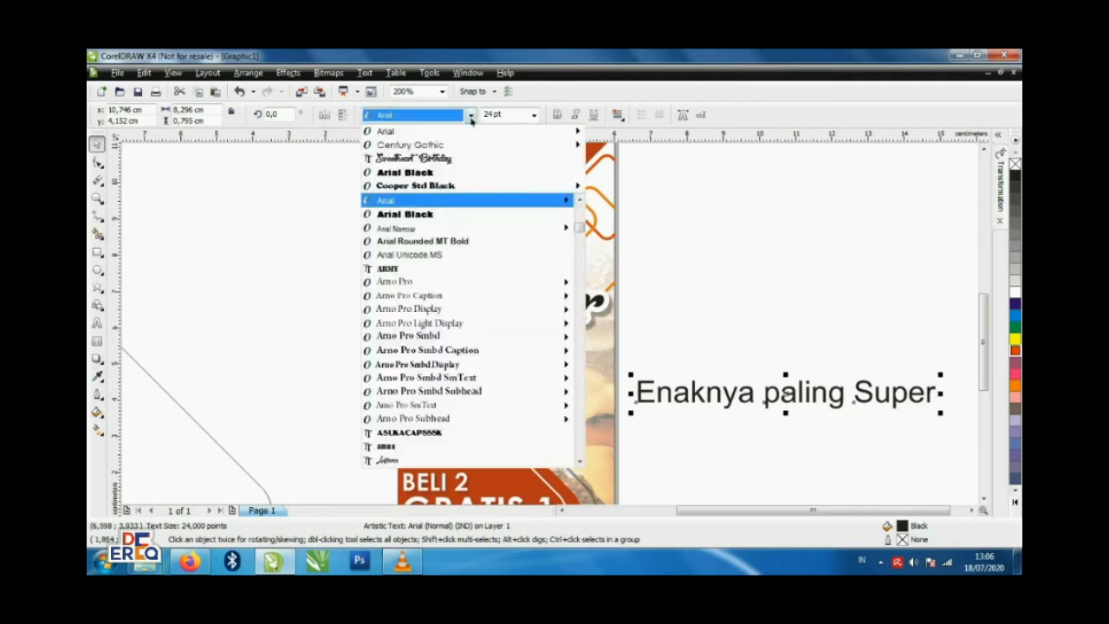
{"action": "mouse_move", "coordinate": [568, 149]}
{"action": "left_click", "coordinate": [601, 145]}
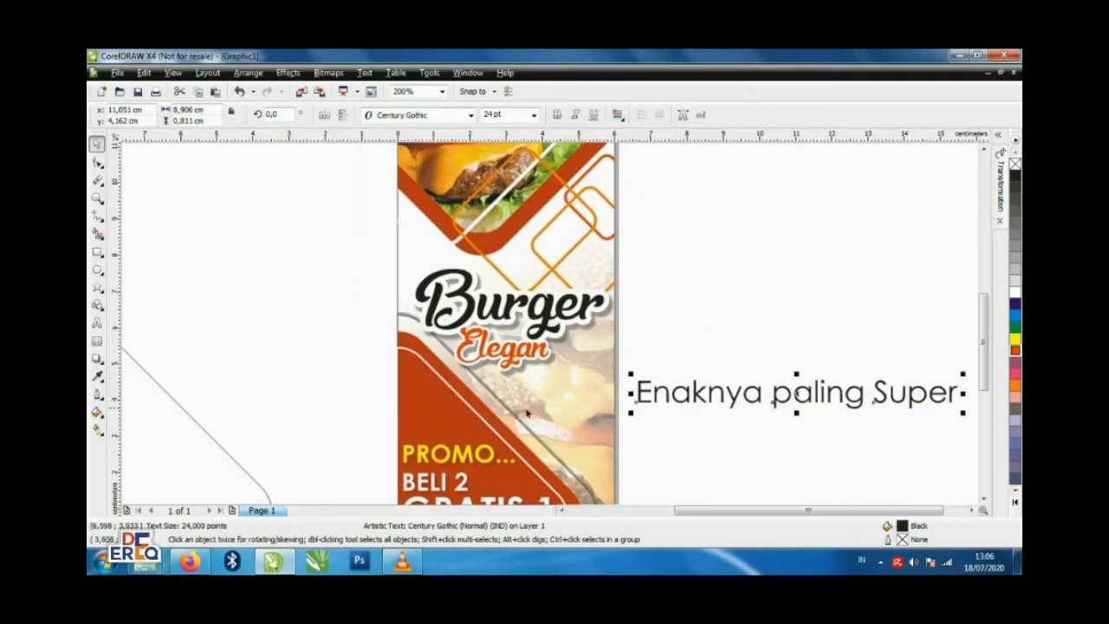
{"action": "left_click", "coordinate": [470, 114]}
{"action": "mouse_move", "coordinate": [538, 132]}
{"action": "left_click", "coordinate": [612, 158]}
- Shrink the tagline to about 3.25 cm wide and place it under "Elegan", right of the red-orange shape
{"action": "scroll", "coordinate": [745, 433], "scroll_direction": "down", "scroll_amount": 2}
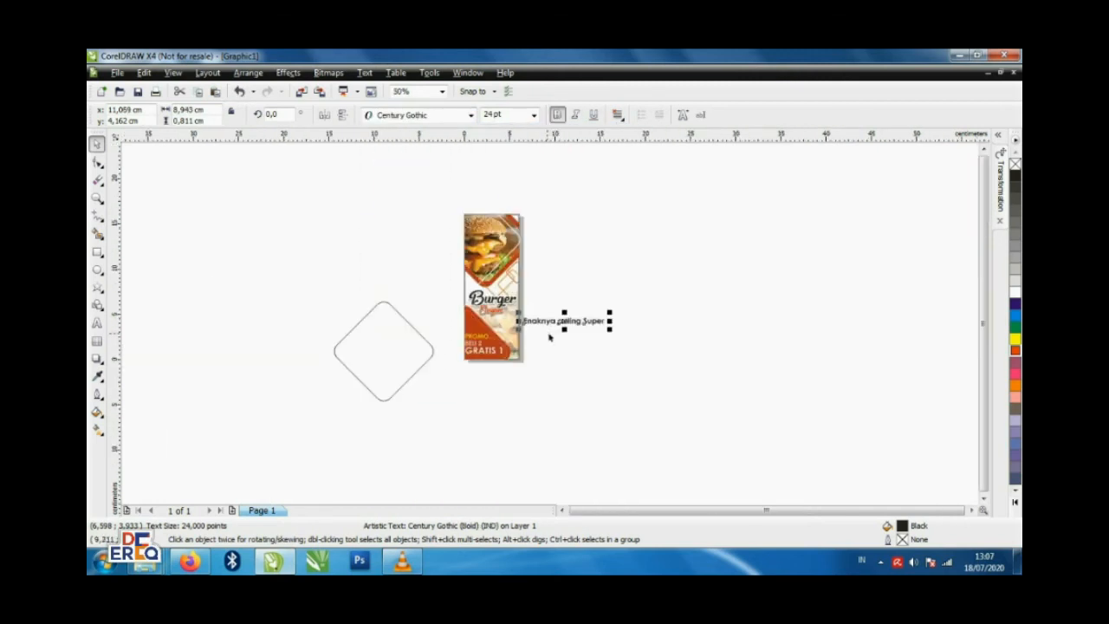
{"action": "left_click_drag", "start_coordinate": [550, 337], "coordinate": [514, 374]}
{"action": "scroll", "coordinate": [514, 374], "scroll_direction": "up", "scroll_amount": 2}
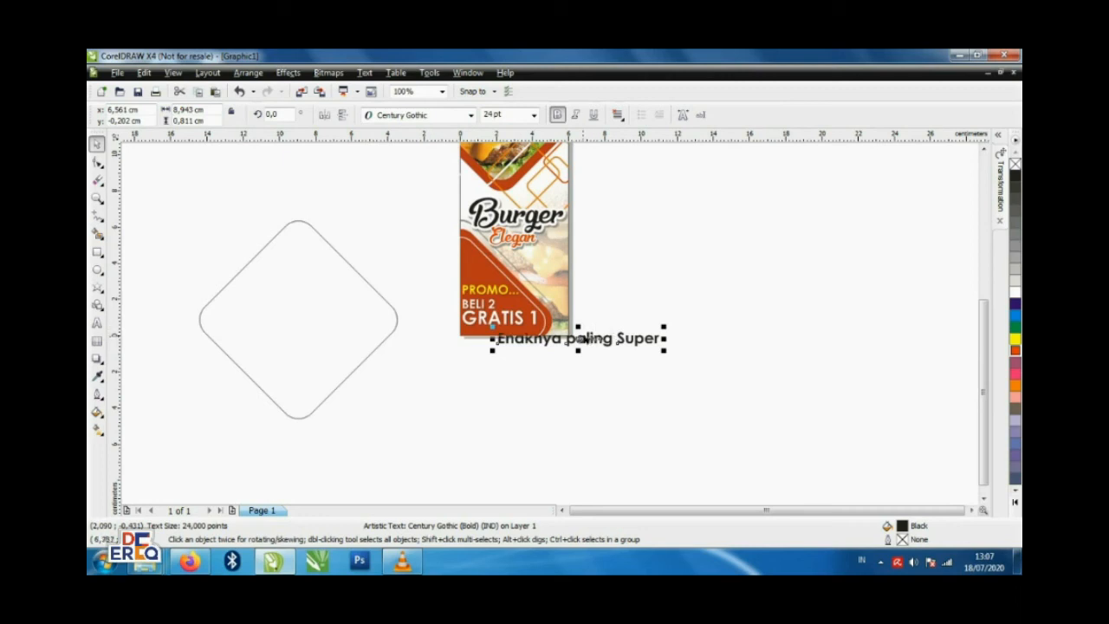
{"action": "left_click_drag", "start_coordinate": [579, 338], "coordinate": [598, 251]}
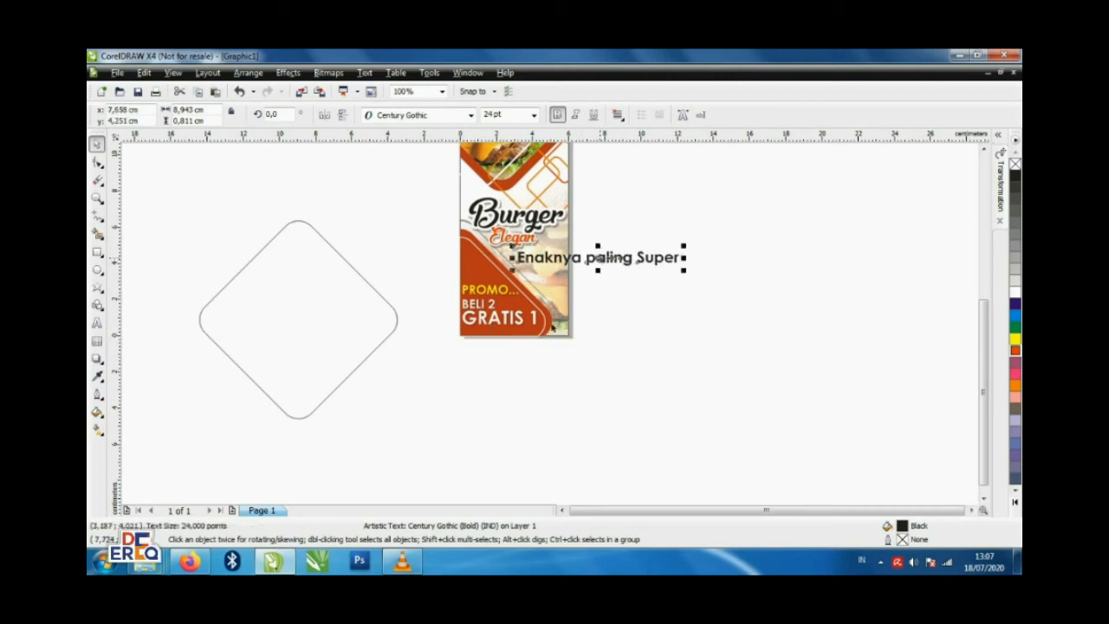
{"action": "scroll", "coordinate": [682, 259], "scroll_direction": "up", "scroll_amount": 1}
{"action": "left_click_drag", "start_coordinate": [711, 347], "coordinate": [458, 344]}
{"action": "scroll", "coordinate": [339, 326], "scroll_direction": "up", "scroll_amount": 1}
{"action": "left_click_drag", "start_coordinate": [565, 306], "coordinate": [541, 313]}
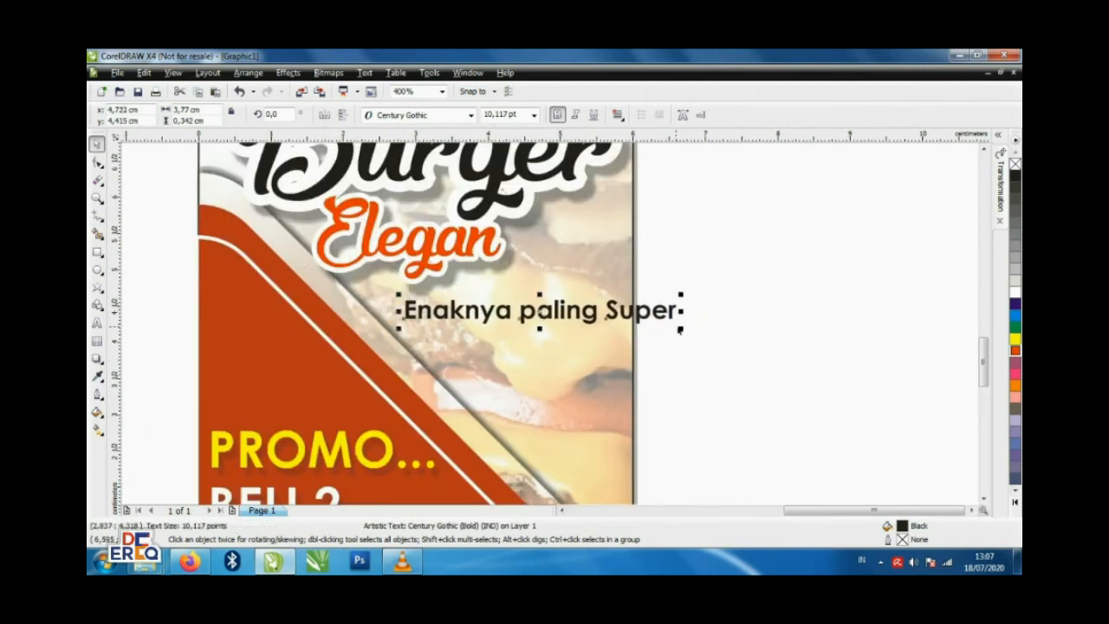
{"action": "left_click_drag", "start_coordinate": [682, 332], "coordinate": [629, 388]}
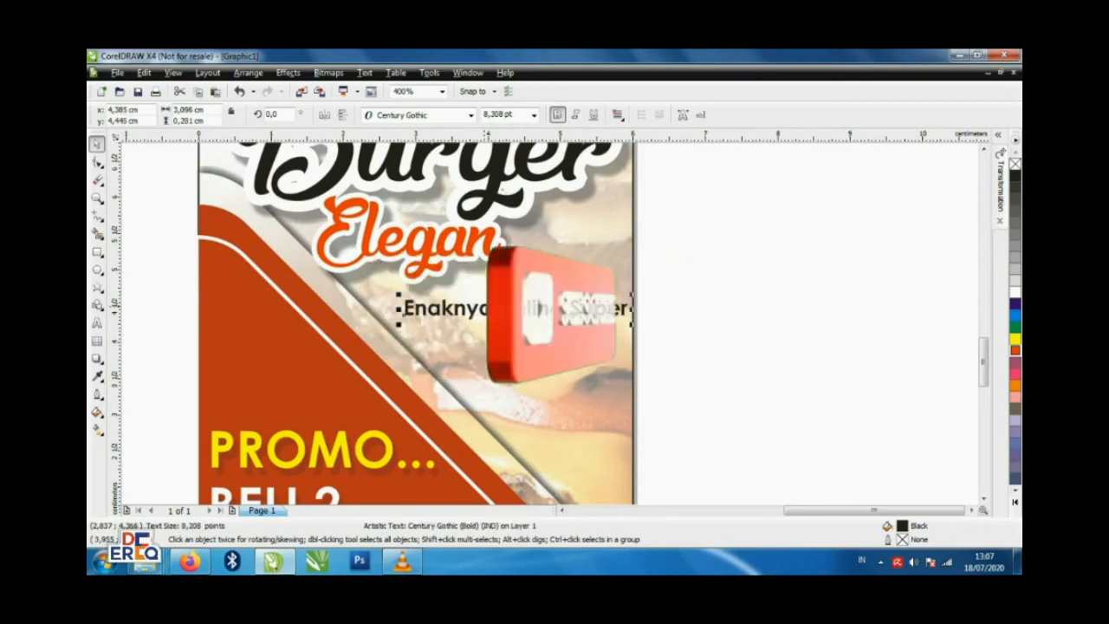
{"action": "left_click_drag", "start_coordinate": [486, 309], "coordinate": [466, 310]}
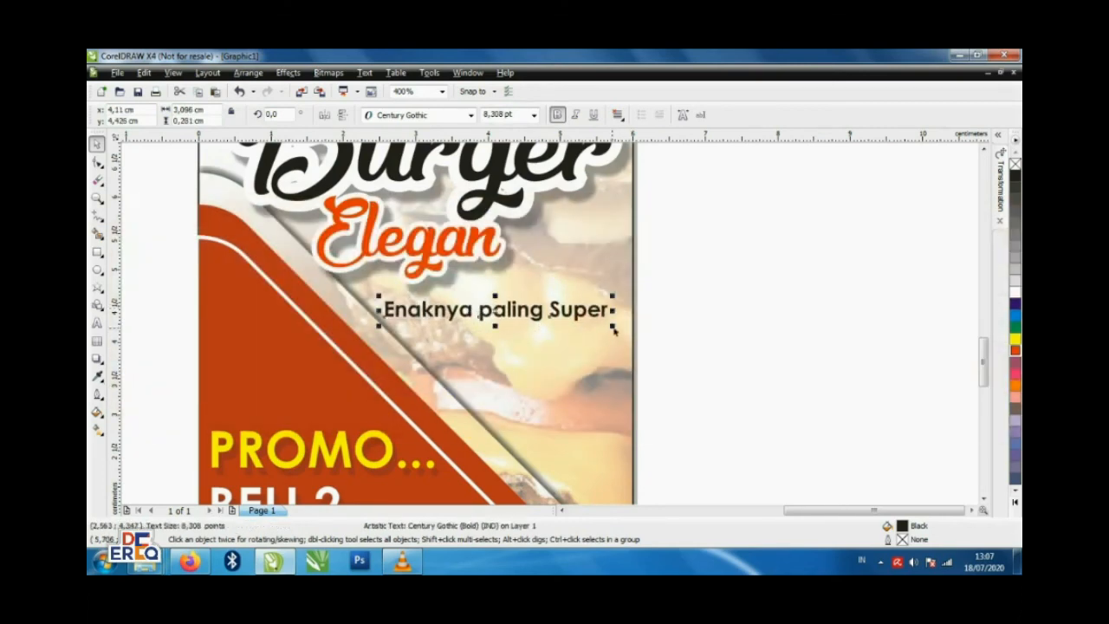
{"action": "left_click_drag", "start_coordinate": [610, 327], "coordinate": [625, 338]}
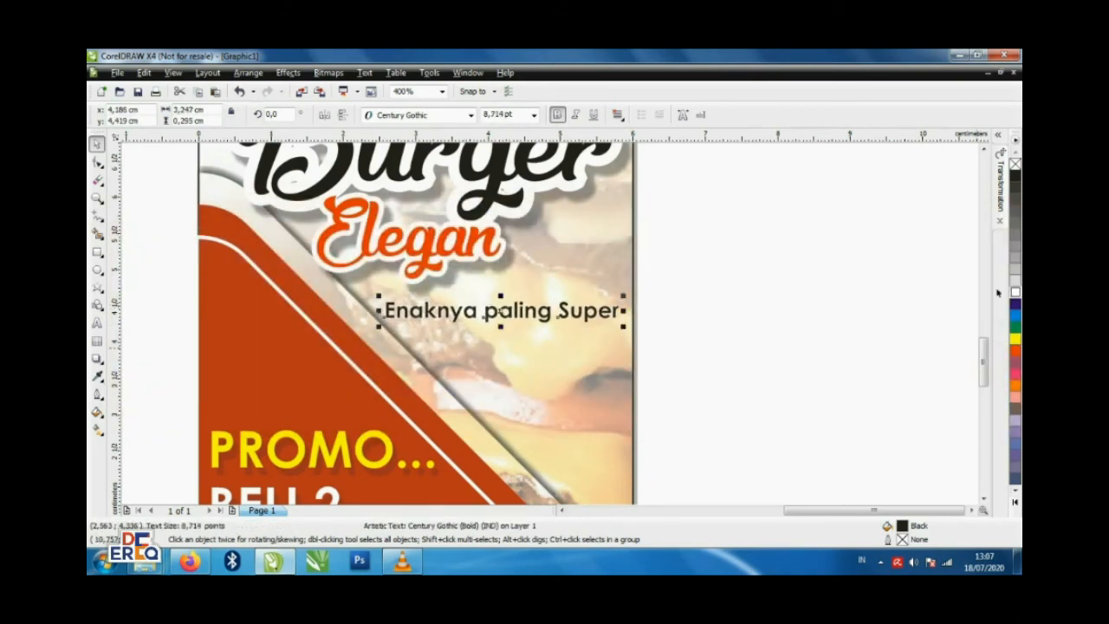
- Give the tagline a 2 pt white outline and fill it with C:22 M:100 Y:96 K:0
{"action": "key", "text": "F12"}
{"action": "left_click", "coordinate": [478, 232]}
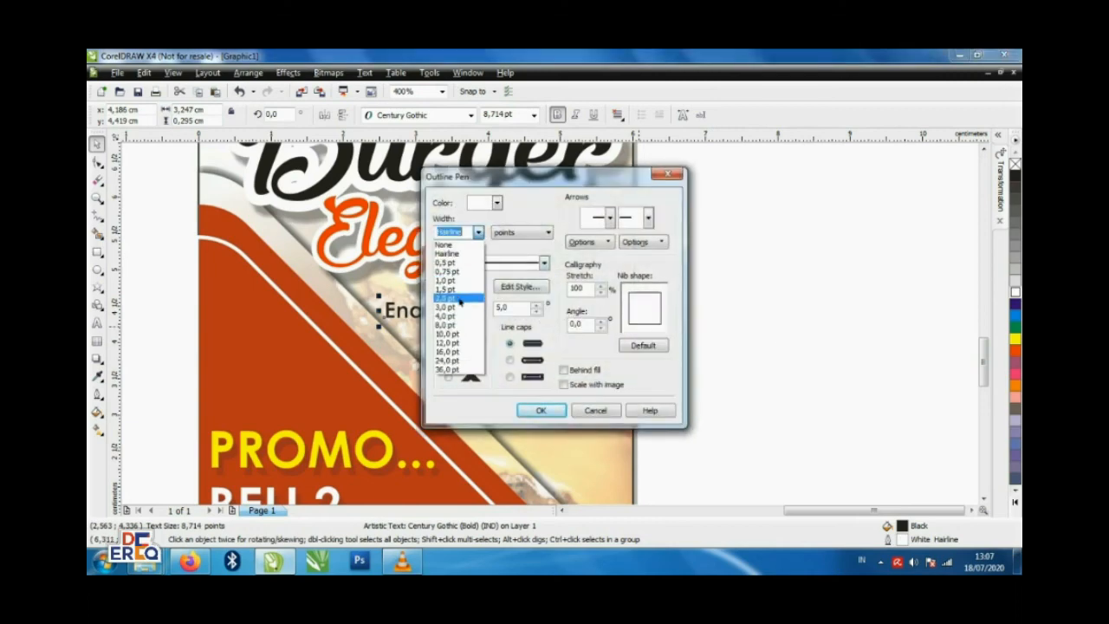
{"action": "left_click", "coordinate": [459, 307]}
{"action": "left_click", "coordinate": [541, 411]}
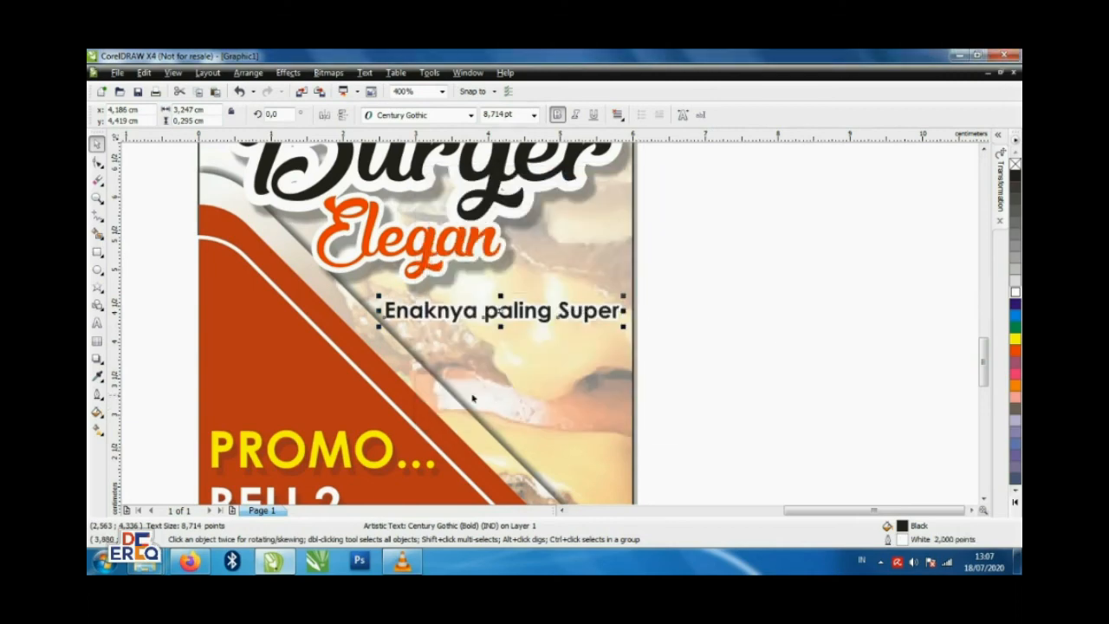
{"action": "left_click_drag", "start_coordinate": [1015, 351], "coordinate": [994, 380]}
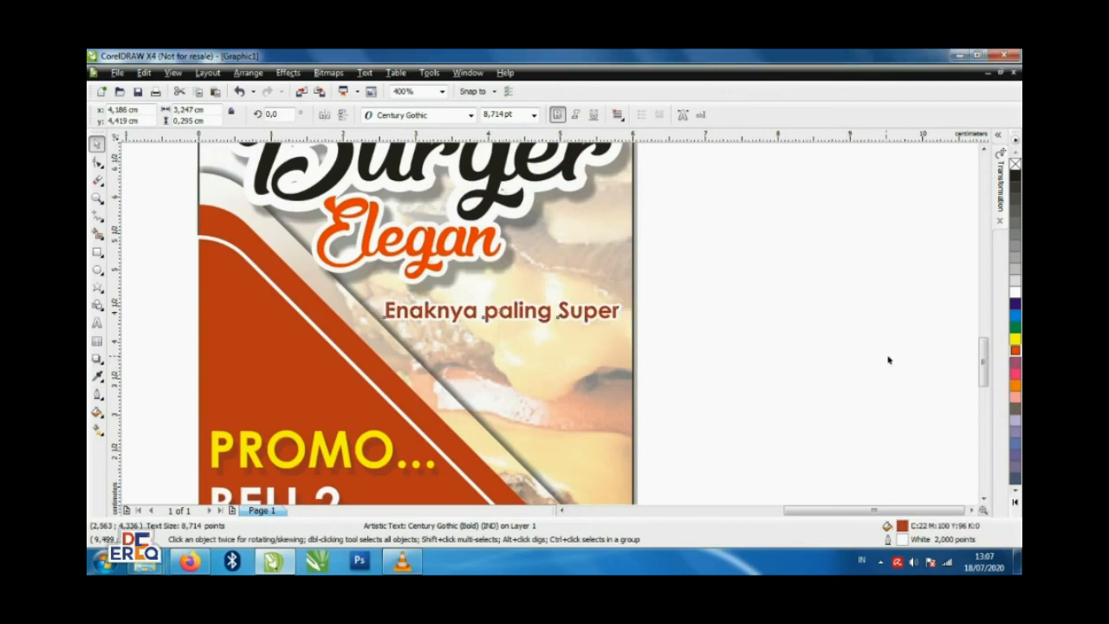
{"action": "left_click", "coordinate": [890, 359]}
{"action": "scroll", "coordinate": [569, 339], "scroll_direction": "down", "scroll_amount": 1}
{"action": "left_click", "coordinate": [552, 313]}
{"action": "left_click", "coordinate": [633, 262]}
{"action": "scroll", "coordinate": [599, 275], "scroll_direction": "down", "scroll_amount": 1}
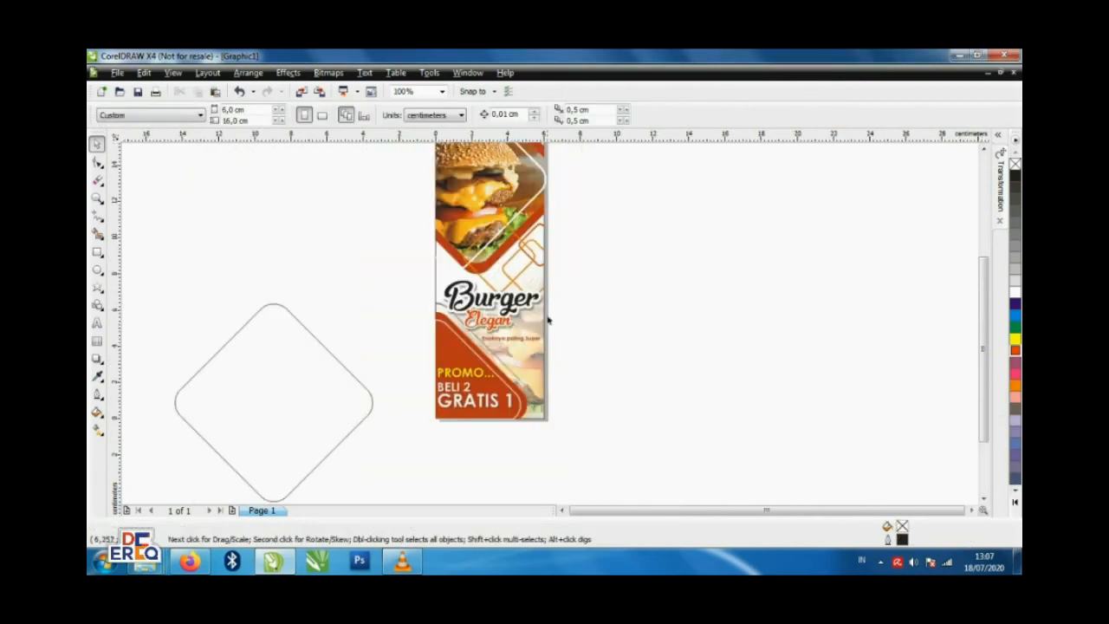
{"action": "scroll", "coordinate": [514, 256], "scroll_direction": "up", "scroll_amount": 1}
{"action": "scroll", "coordinate": [605, 323], "scroll_direction": "down", "scroll_amount": 1}
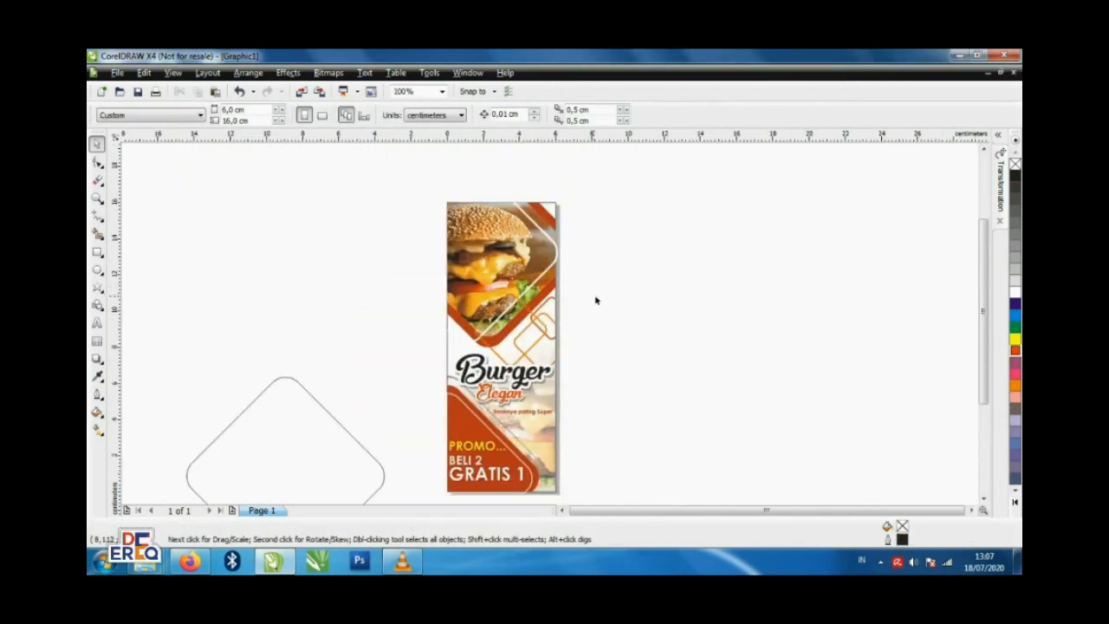
- Place a copy of the tagline on the empty area beside the banner and change its text to "Menu Baru"
{"action": "left_click_drag", "start_coordinate": [537, 420], "coordinate": [378, 386]}
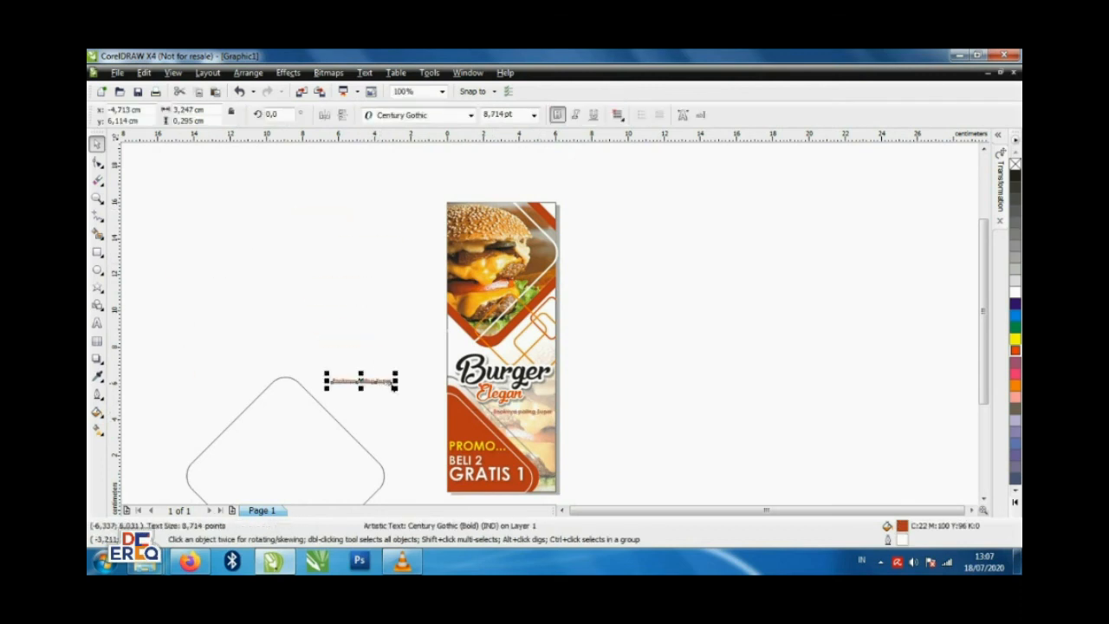
{"action": "scroll", "coordinate": [379, 386], "scroll_direction": "up", "scroll_amount": 1}
{"action": "double_click", "coordinate": [542, 322]}
{"action": "key", "text": "ctrl+a"}
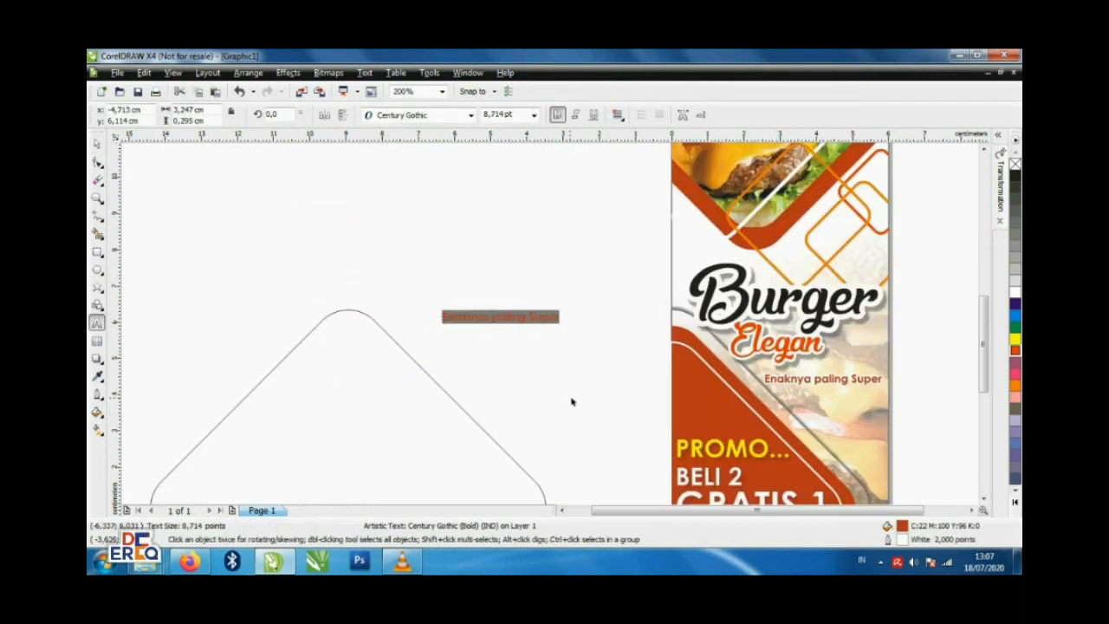
{"action": "type", "text": "Menu Baru"}
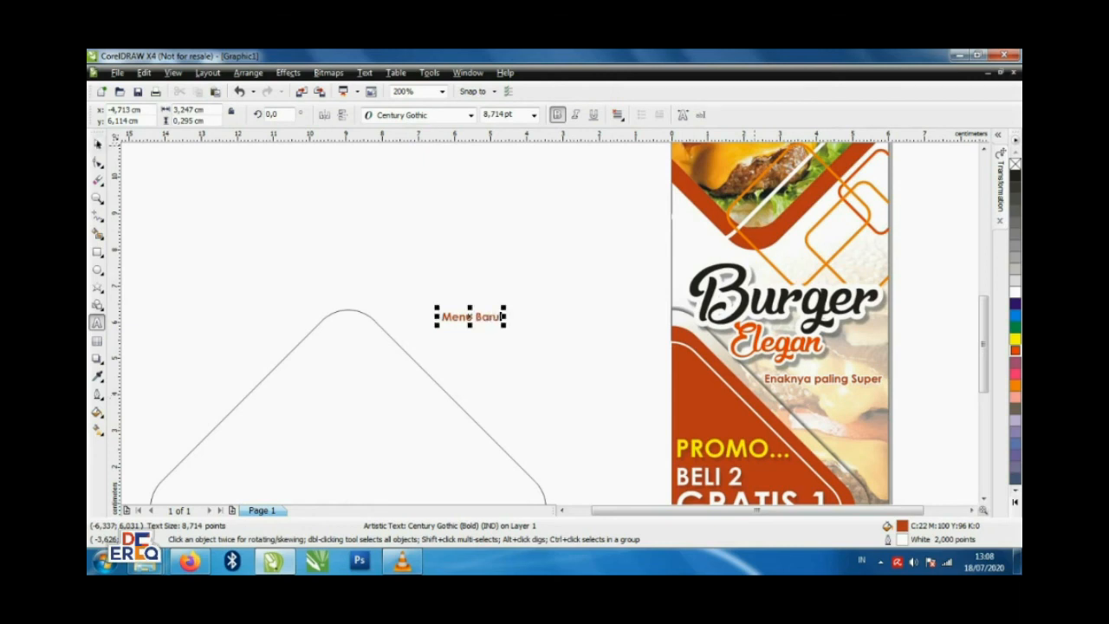
- Move "Menu Baru" onto the banner's upper right corner and split it into two lines
{"action": "key", "text": "ctrl+space"}
{"action": "scroll", "coordinate": [551, 328], "scroll_direction": "down", "scroll_amount": 2}
{"action": "left_click_drag", "start_coordinate": [513, 327], "coordinate": [672, 168]}
{"action": "scroll", "coordinate": [672, 168], "scroll_direction": "up", "scroll_amount": 1}
{"action": "left_click_drag", "start_coordinate": [518, 324], "coordinate": [634, 304]}
{"action": "scroll", "coordinate": [635, 303], "scroll_direction": "up", "scroll_amount": 1}
{"action": "double_click", "coordinate": [546, 317]}
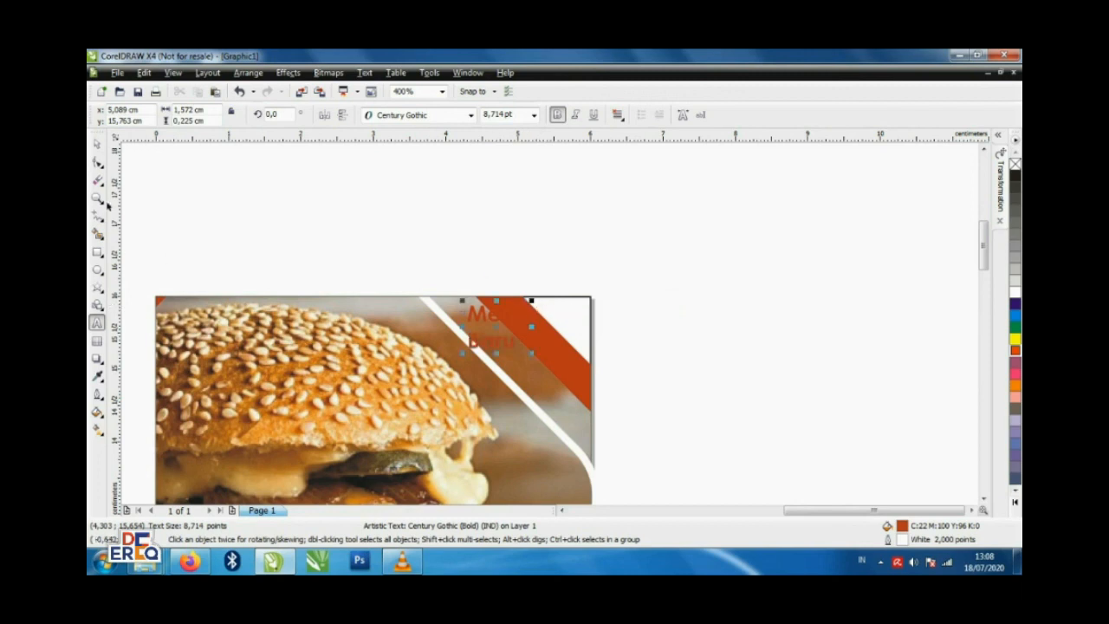
- Replace the "Menu Baru" text with "New" and enlarge it to about 11.8 pt in the banner's upper right corner
{"action": "left_click", "coordinate": [98, 148]}
{"action": "double_click", "coordinate": [501, 329]}
{"action": "key", "text": "ctrl+a"}
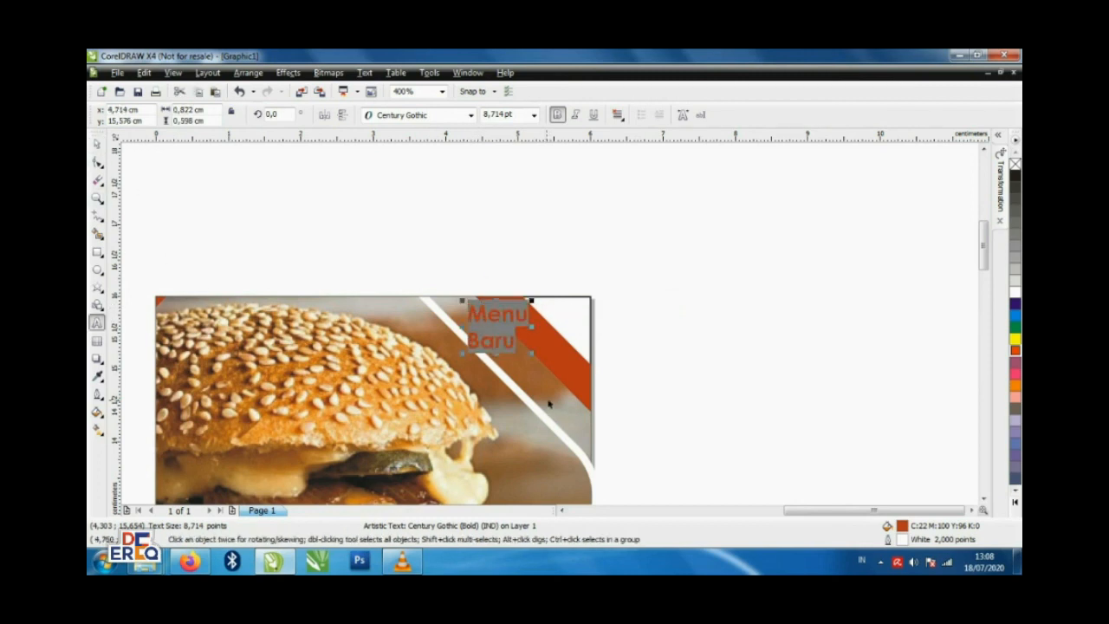
{"action": "type", "text": "New"}
{"action": "left_click", "coordinate": [98, 144]}
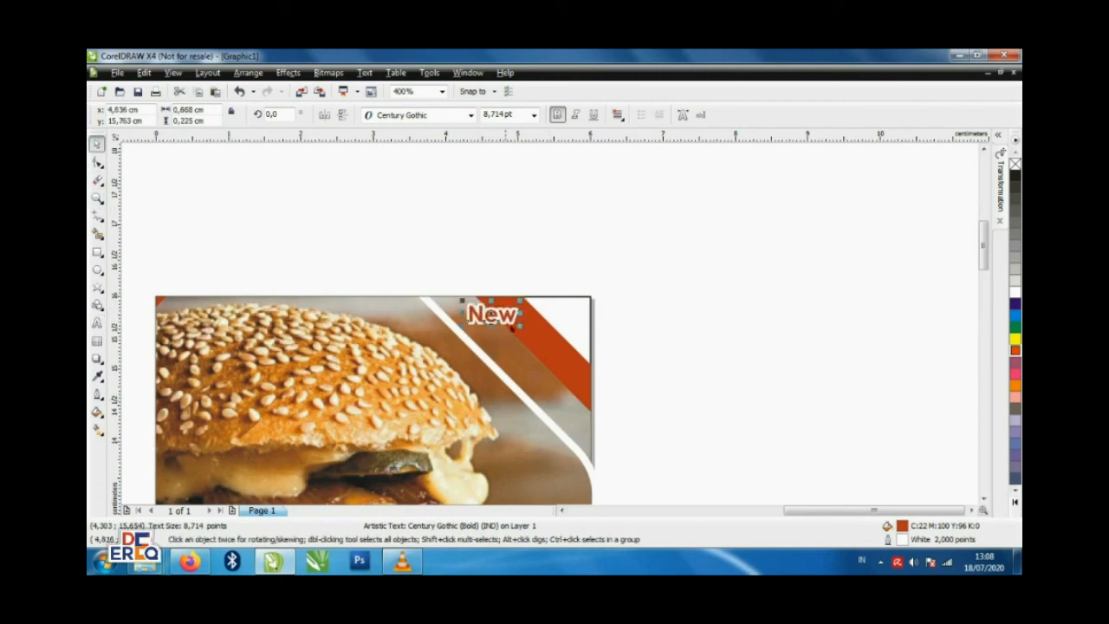
{"action": "left_click_drag", "start_coordinate": [493, 323], "coordinate": [505, 379]}
{"action": "scroll", "coordinate": [527, 330], "scroll_direction": "up", "scroll_amount": 1}
- Draw a closed triangle of about 1.59 x 1.59 cm over the banner's upper right corner with the Pen tool
{"action": "left_click", "coordinate": [99, 223]}
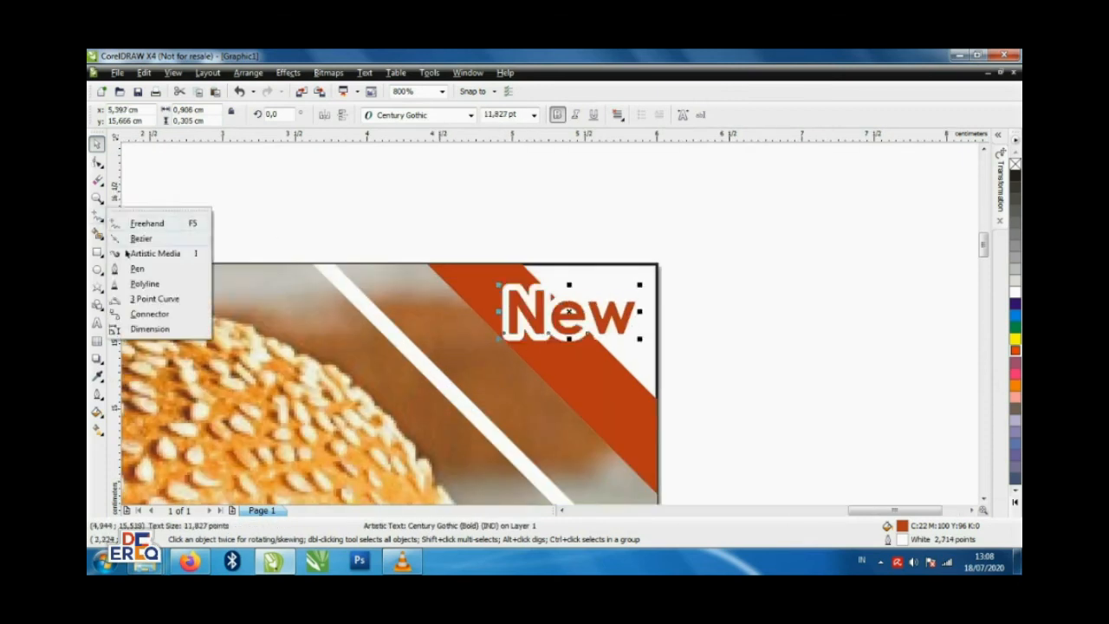
{"action": "left_click", "coordinate": [128, 267]}
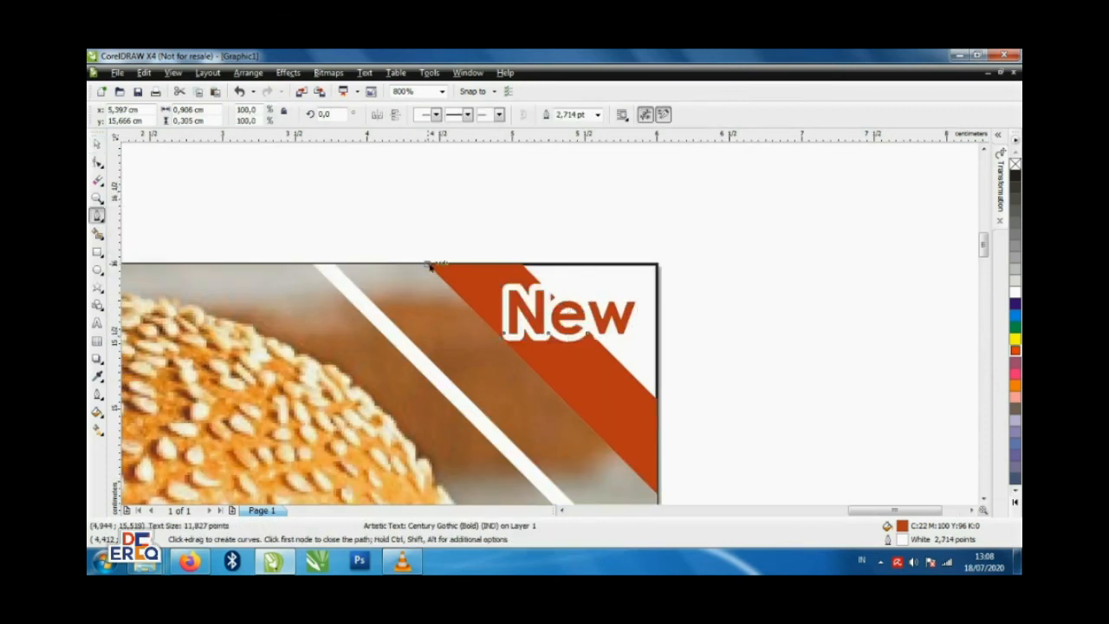
{"action": "left_click", "coordinate": [660, 491]}
{"action": "left_click", "coordinate": [657, 263]}
{"action": "left_click", "coordinate": [430, 263]}
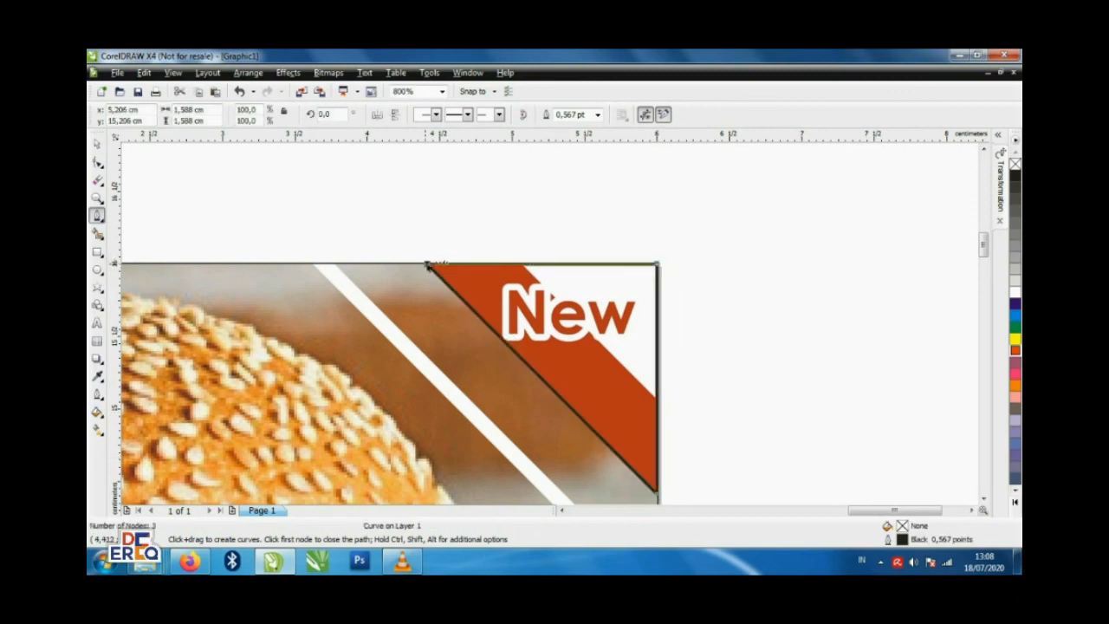
{"action": "key", "text": "space"}
- Fill the corner triangle behind "New" with orange and remove its outline
{"action": "mouse_move", "coordinate": [818, 216]}
{"action": "left_mouse_down"}
{"action": "mouse_move", "coordinate": [443, 366]}
{"action": "mouse_move", "coordinate": [431, 355]}
{"action": "left_mouse_up"}
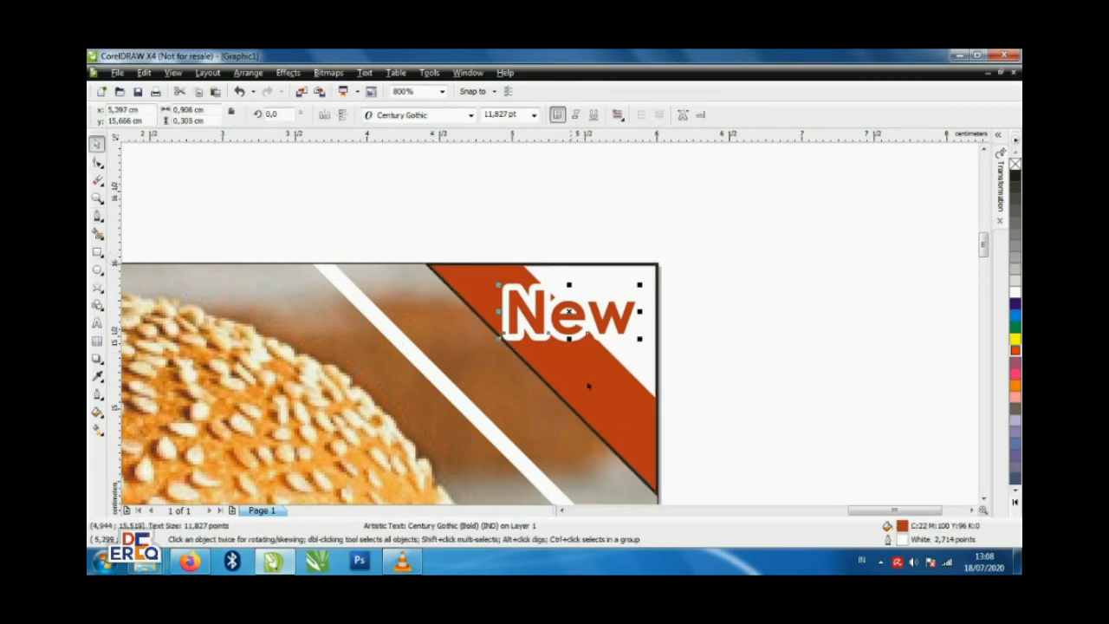
{"action": "left_click", "coordinate": [639, 401]}
{"action": "left_click", "coordinate": [1014, 390]}
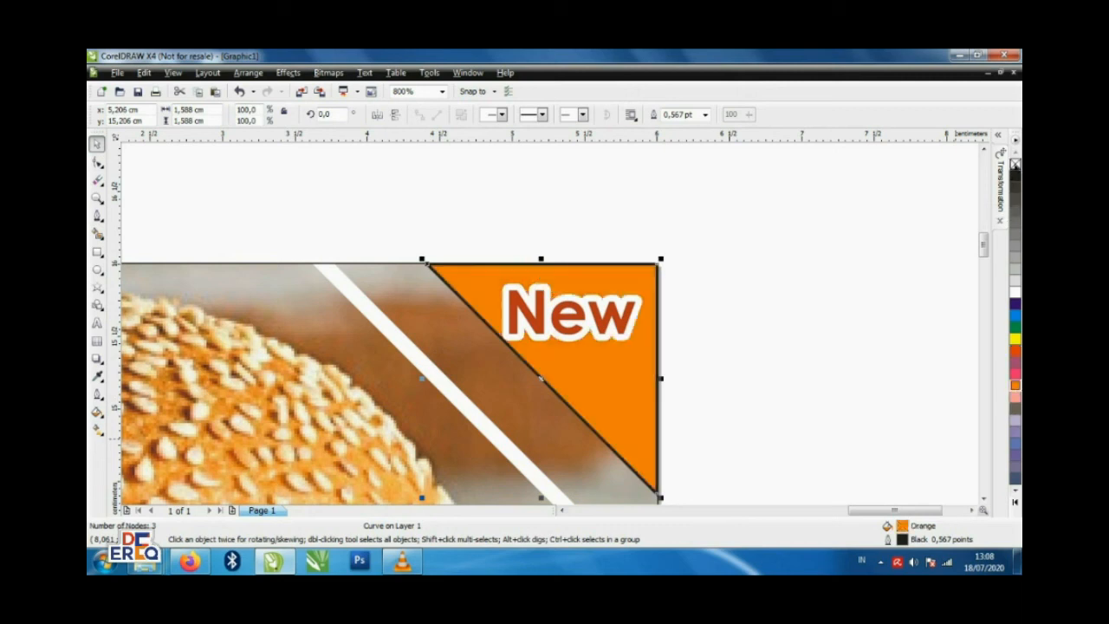
{"action": "right_click", "coordinate": [1015, 165]}
- Fill "New" with white and remove its outline
{"action": "left_click", "coordinate": [598, 325]}
{"action": "left_click", "coordinate": [1016, 177]}
{"action": "right_click", "coordinate": [1016, 164]}
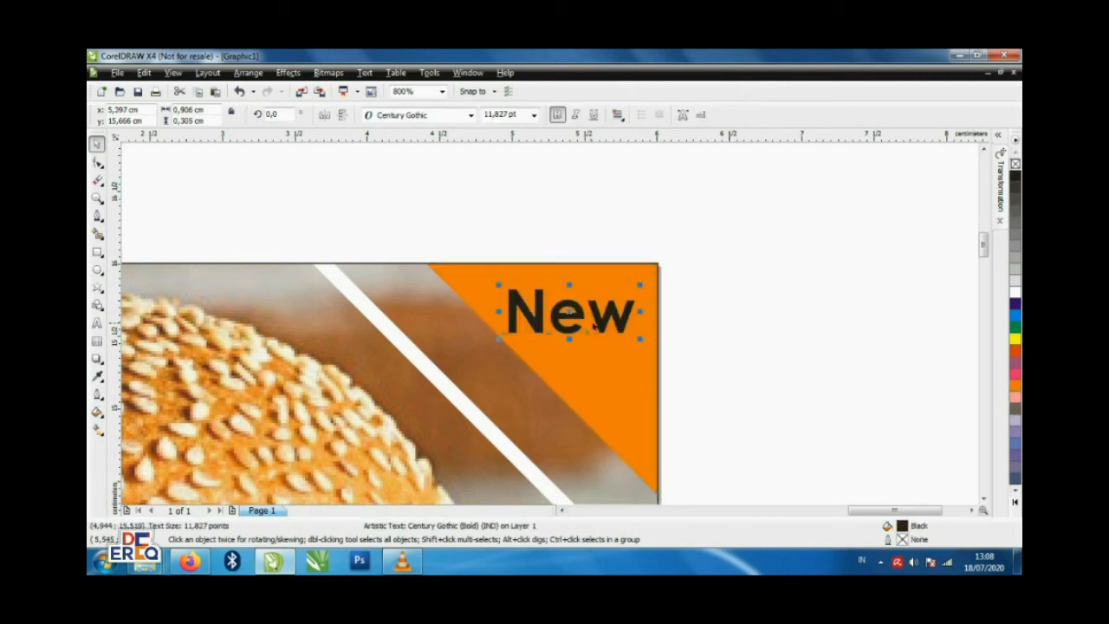
{"action": "left_click", "coordinate": [1015, 291]}
- Nudge "New" slightly to the right within the orange corner triangle
{"action": "left_click_drag", "start_coordinate": [606, 317], "coordinate": [613, 323]}
{"action": "scroll", "coordinate": [554, 328], "scroll_direction": "down", "scroll_amount": 2}
{"action": "key", "text": "Escape"}
{"action": "scroll", "coordinate": [546, 329], "scroll_direction": "up", "scroll_amount": 2}
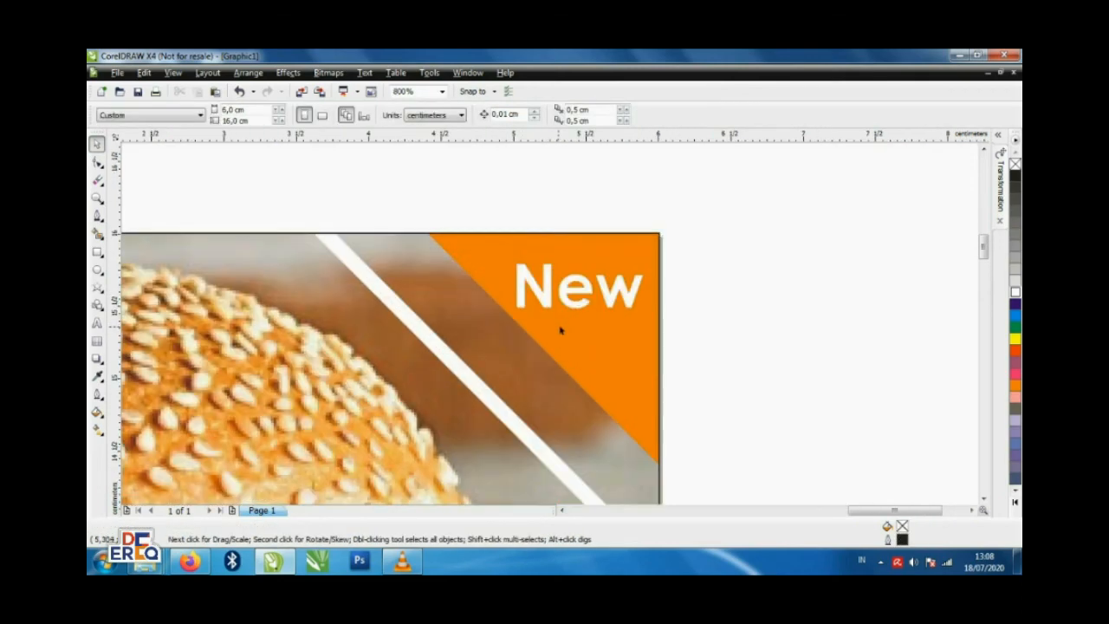
{"action": "scroll", "coordinate": [551, 329], "scroll_direction": "down", "scroll_amount": 3}
{"action": "scroll", "coordinate": [549, 327], "scroll_direction": "up", "scroll_amount": 2}
{"action": "left_click", "coordinate": [555, 322]}
{"action": "scroll", "coordinate": [555, 322], "scroll_direction": "up", "scroll_amount": 1}
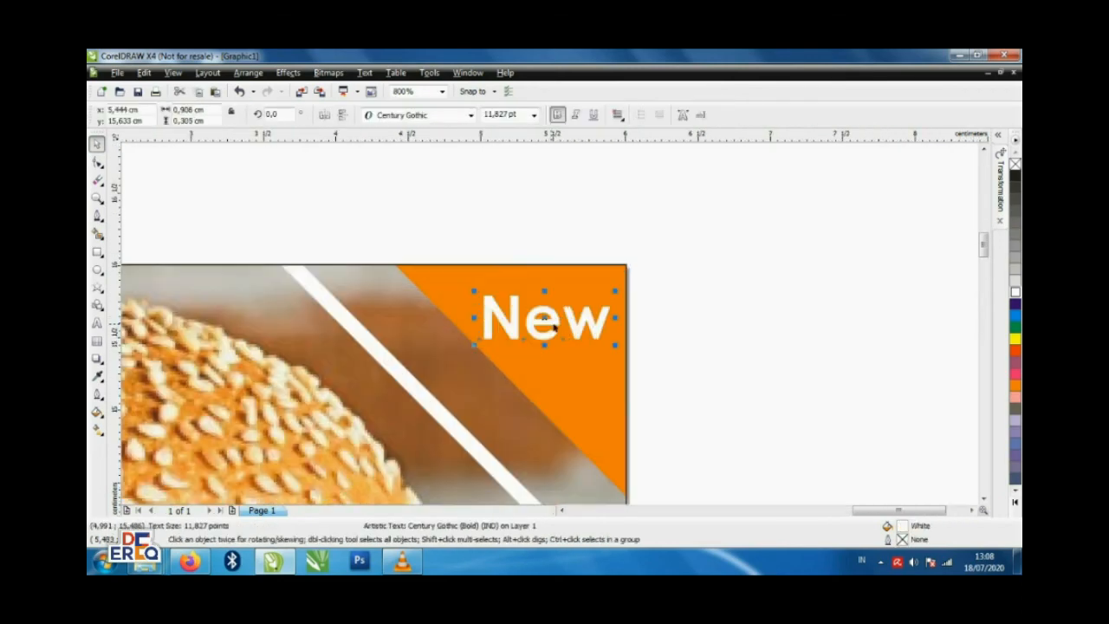
{"action": "left_click_drag", "start_coordinate": [554, 319], "coordinate": [559, 317]}
- Delete the leftover rounded diamond outline beside the banner
{"action": "scroll", "coordinate": [624, 330], "scroll_direction": "down", "scroll_amount": 4}
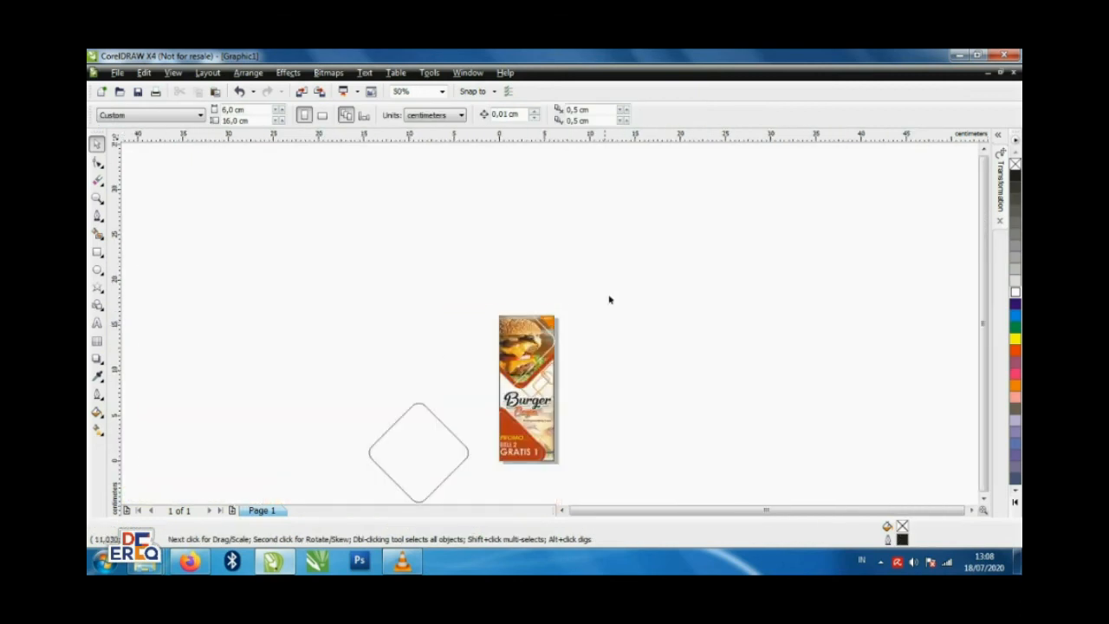
{"action": "left_click", "coordinate": [412, 457]}
{"action": "key", "text": "Escape"}
{"action": "key", "text": "z"}
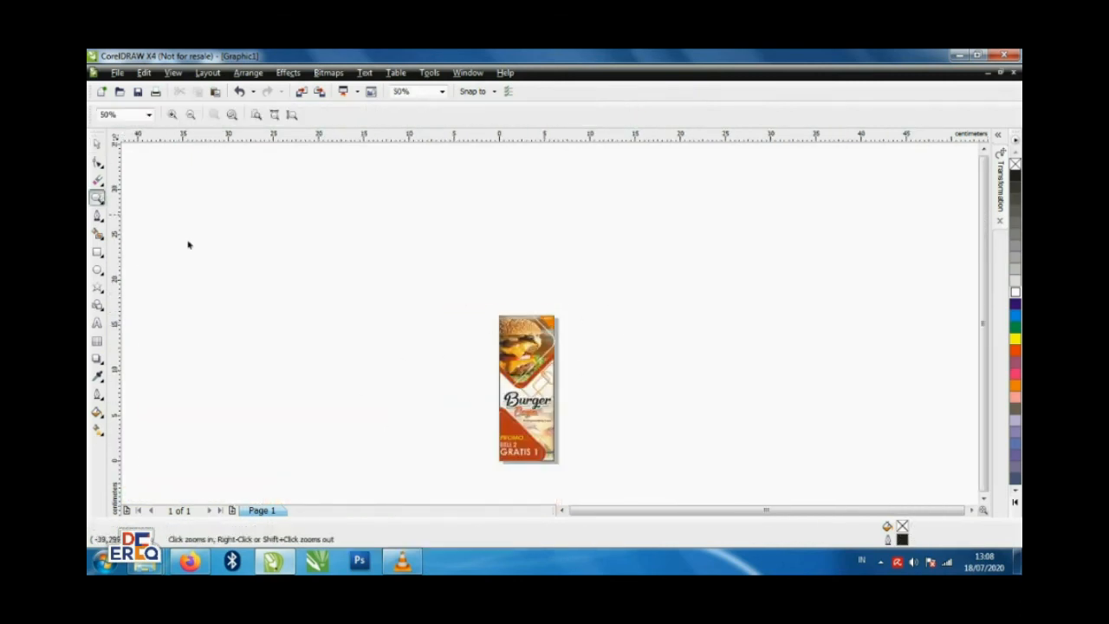
{"action": "left_click_drag", "start_coordinate": [498, 312], "coordinate": [560, 464]}
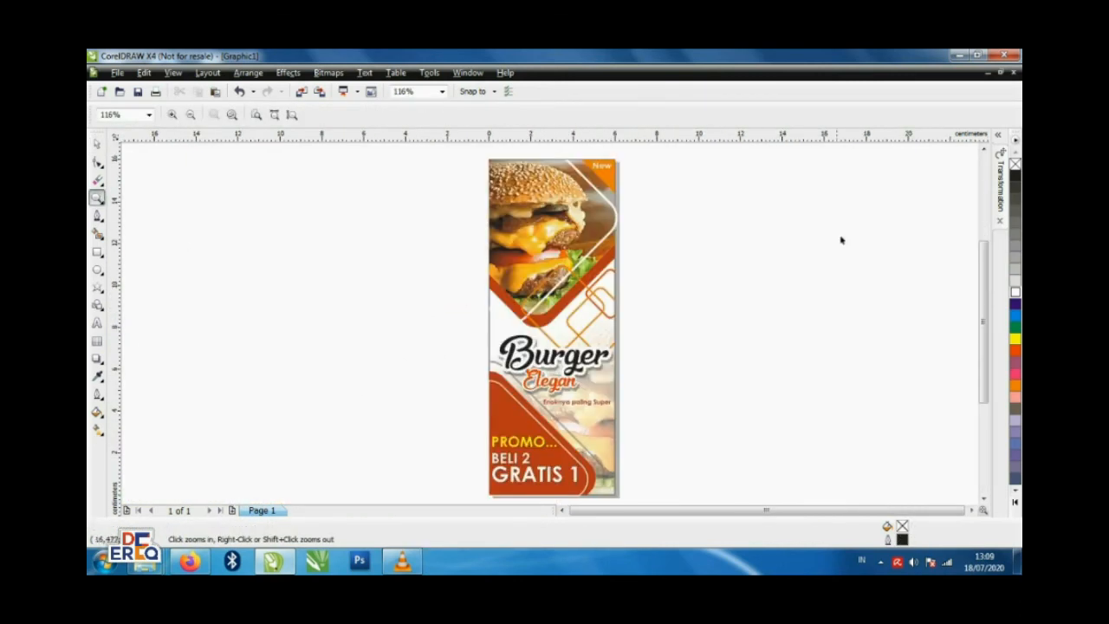
{"action": "key", "text": "space"}
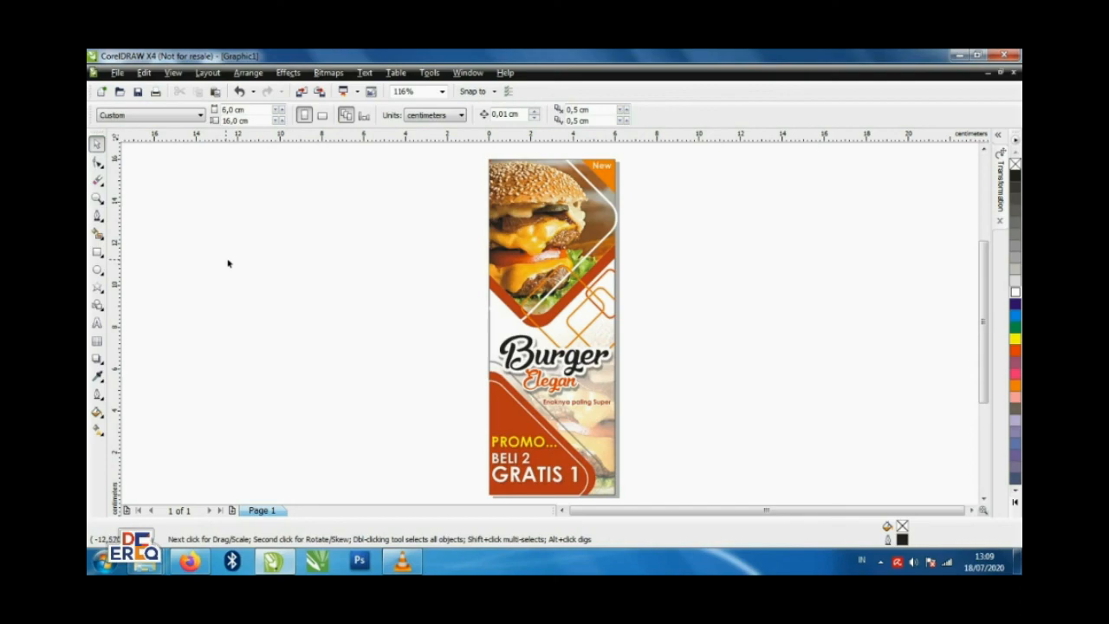